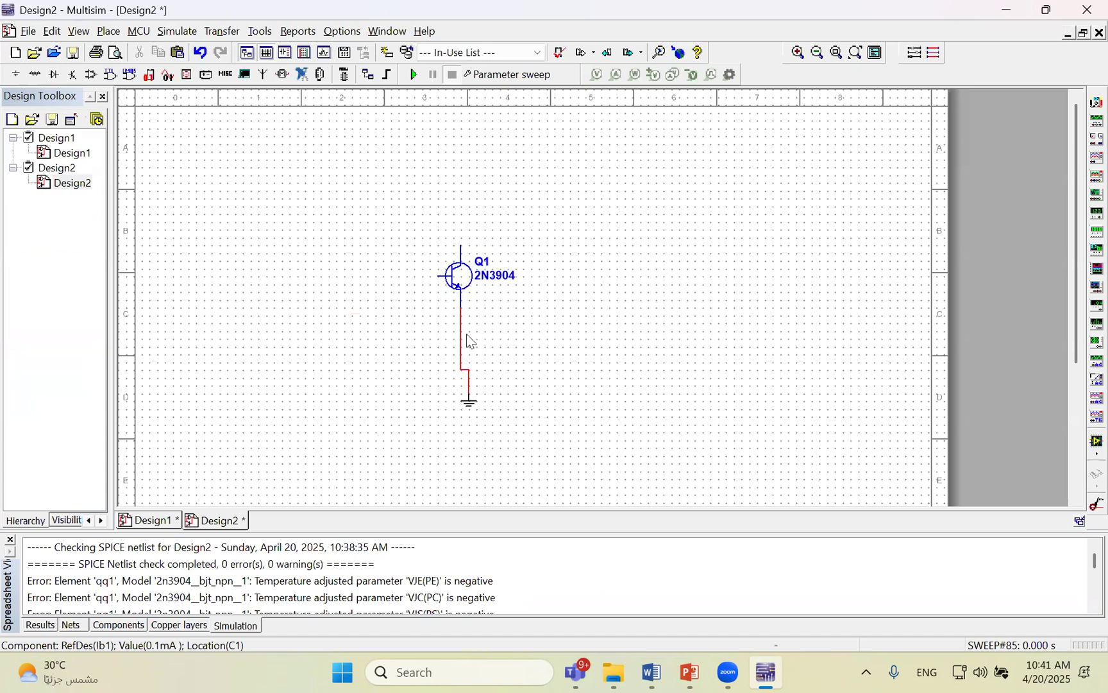
Step: Delete the wire between the transistor's emitter and ground, and consult the amplifier schematic in the Word lab sheet
{"action": "key", "text": "Delete"}
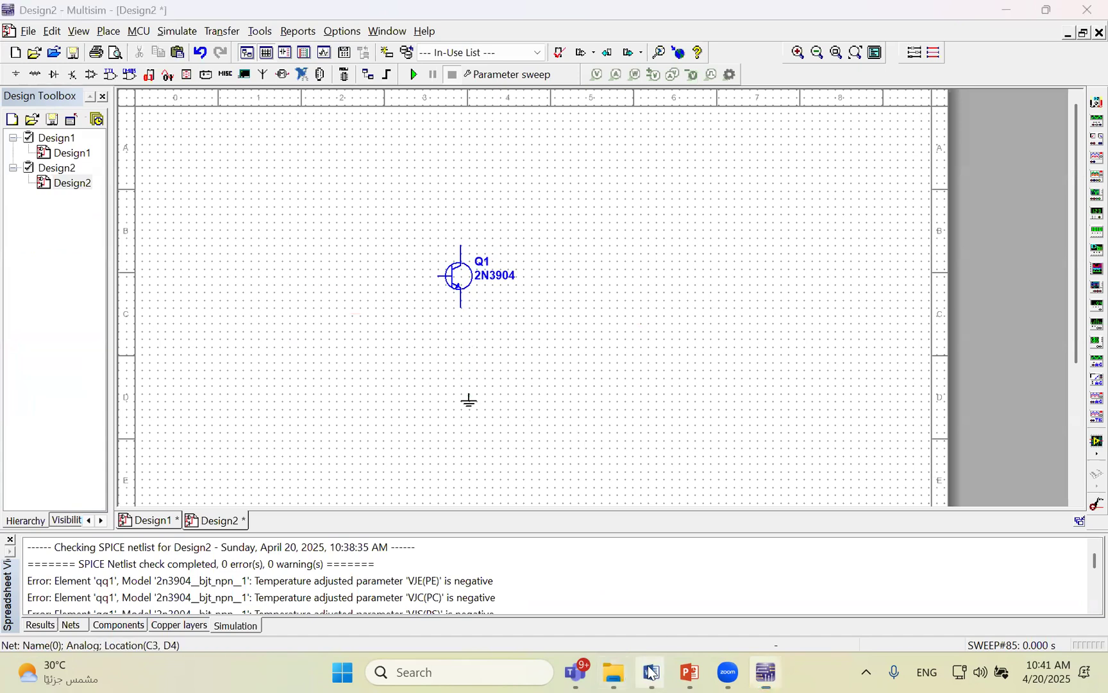
{"action": "left_click", "coordinate": [651, 671]}
{"action": "left_click", "coordinate": [997, 617]}
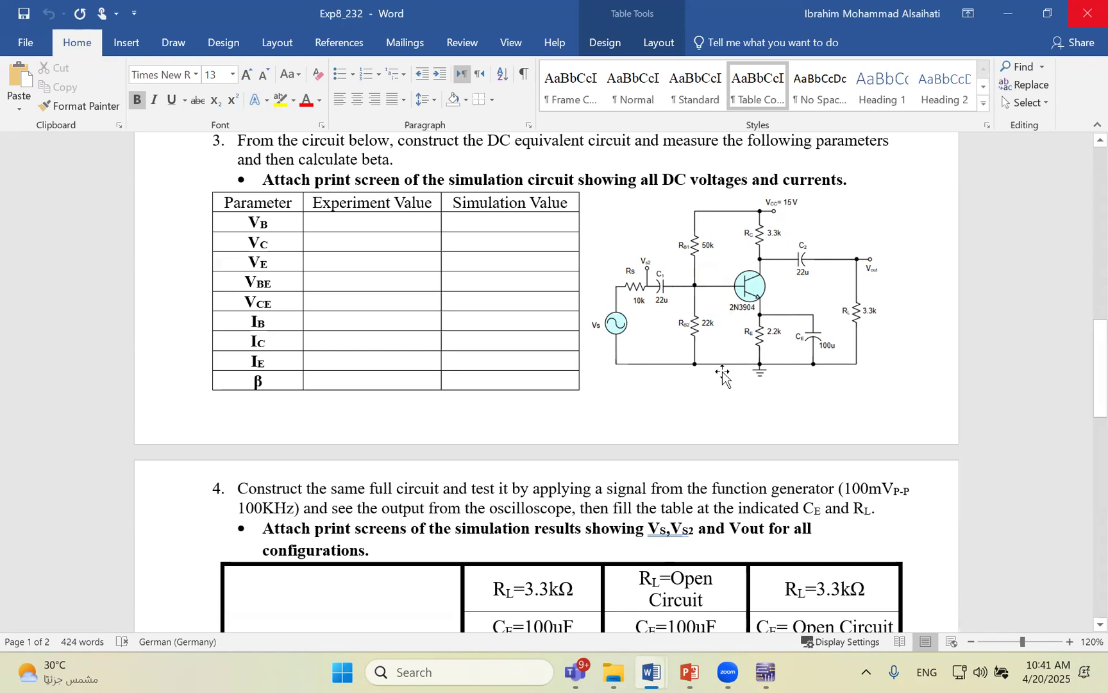
{"action": "key", "text": "alt+Tab"}
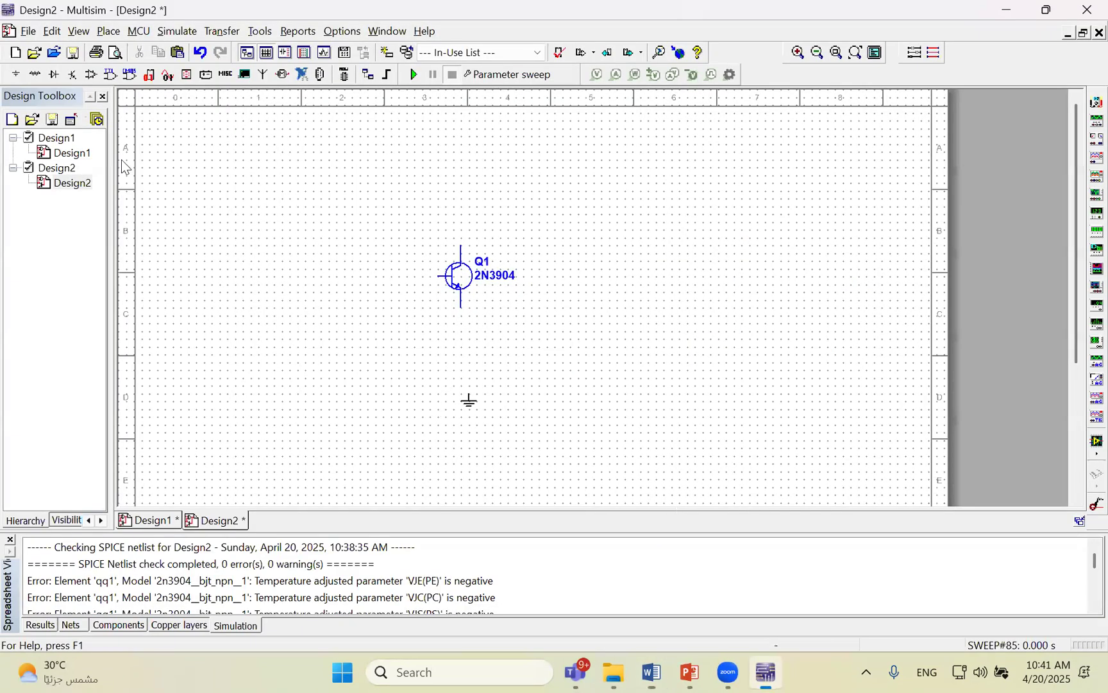
Step: Place a VCC power source above the transistor
{"action": "left_click", "coordinate": [16, 74]}
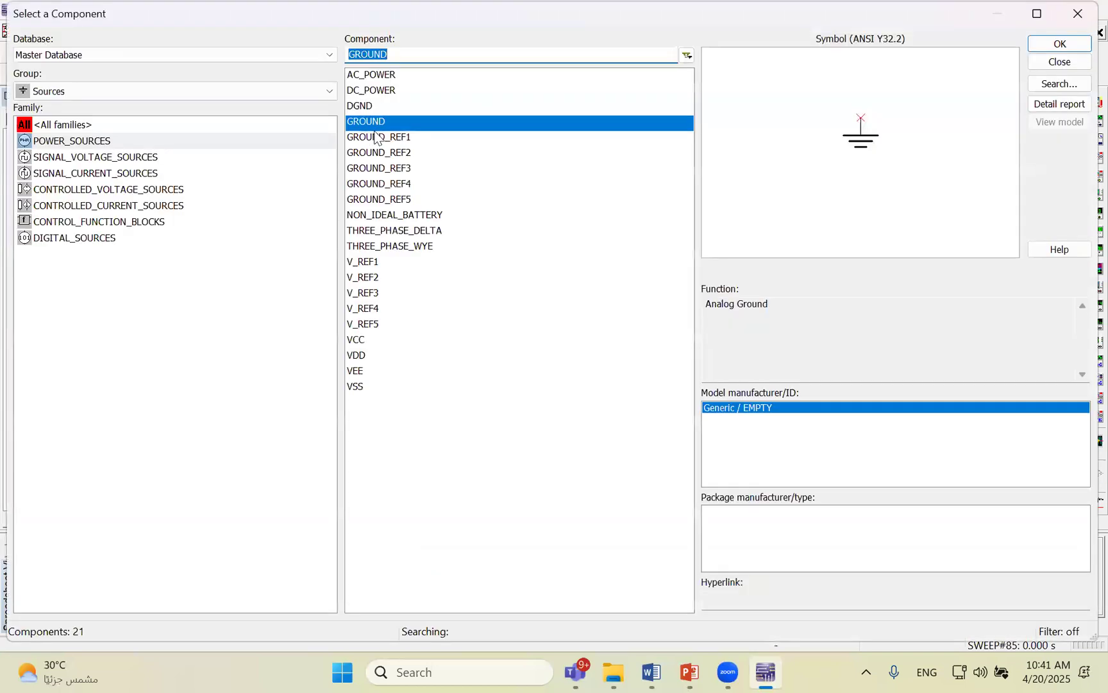
{"action": "left_click", "coordinate": [390, 92]}
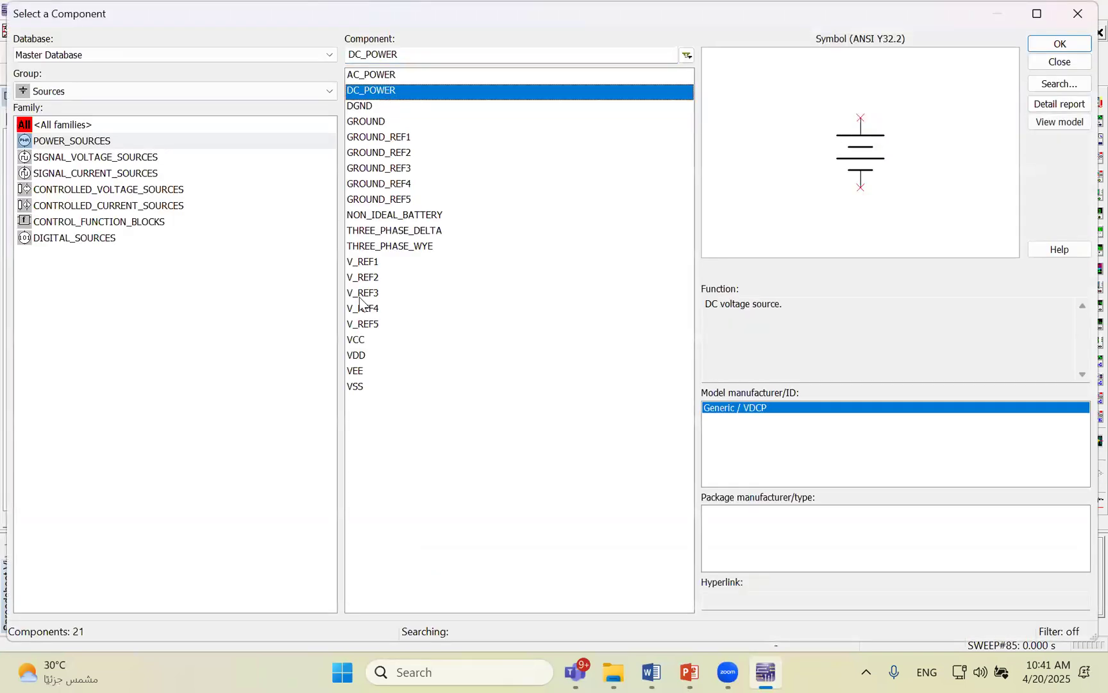
{"action": "double_click", "coordinate": [363, 340]}
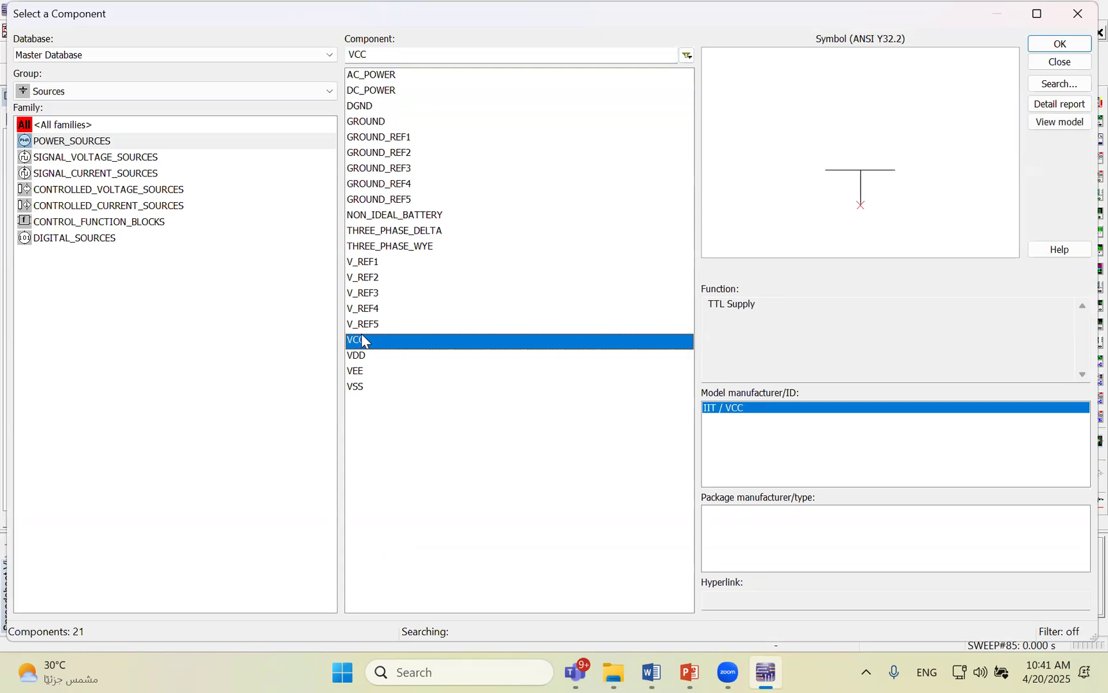
{"action": "left_click", "coordinate": [481, 173]}
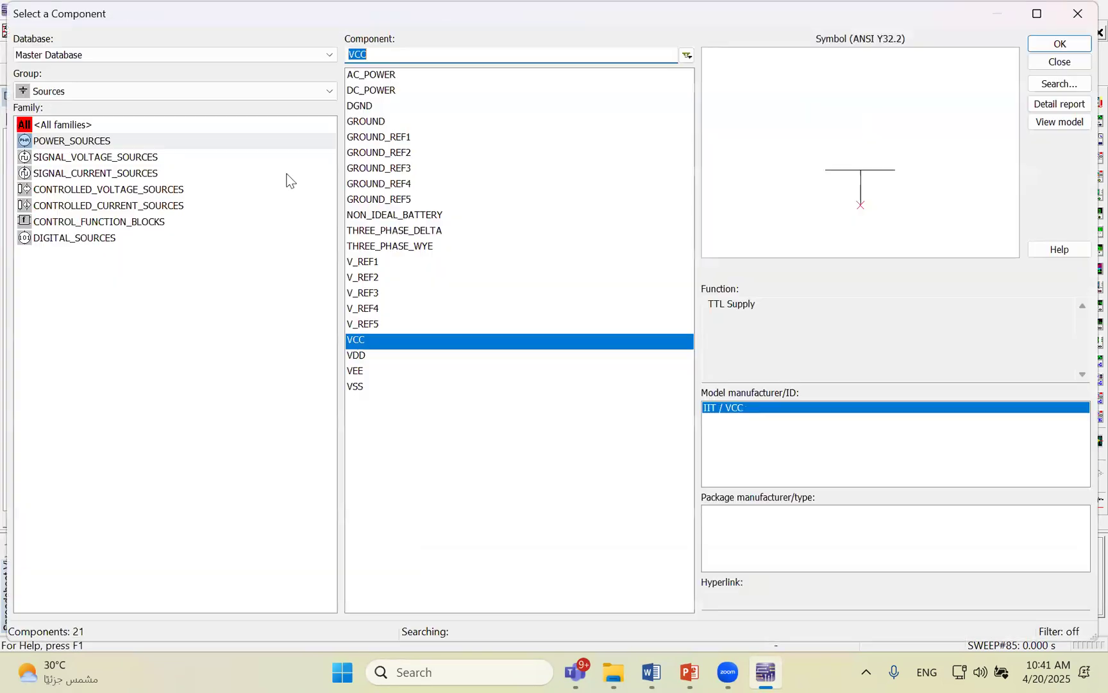
{"action": "left_click", "coordinate": [1079, 12]}
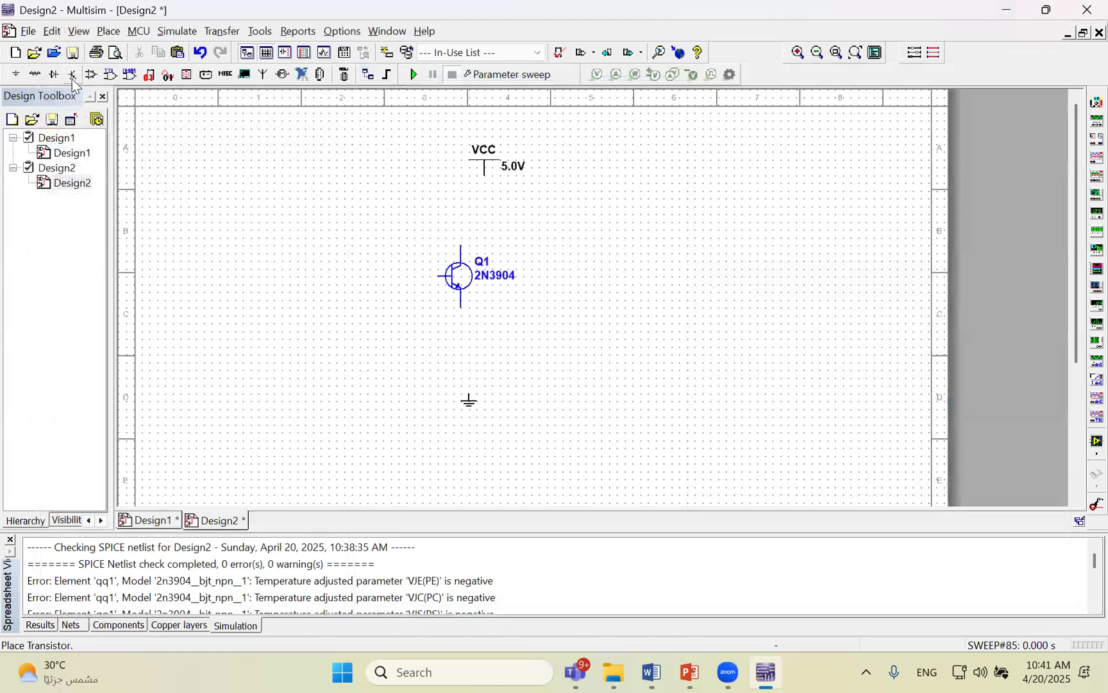
Step: Place four vertical 698 Ω resistors: two stacked beside the transistor's base, one to its upper right, and one below the emitter
{"action": "left_click", "coordinate": [35, 74]}
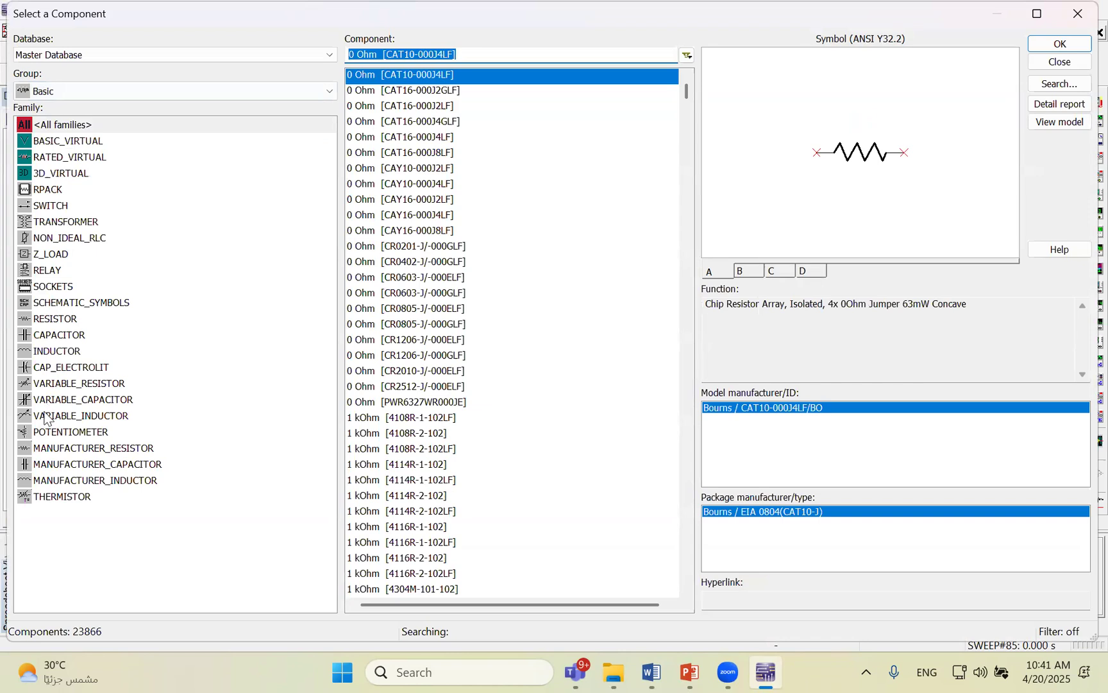
{"action": "left_click", "coordinate": [26, 320]}
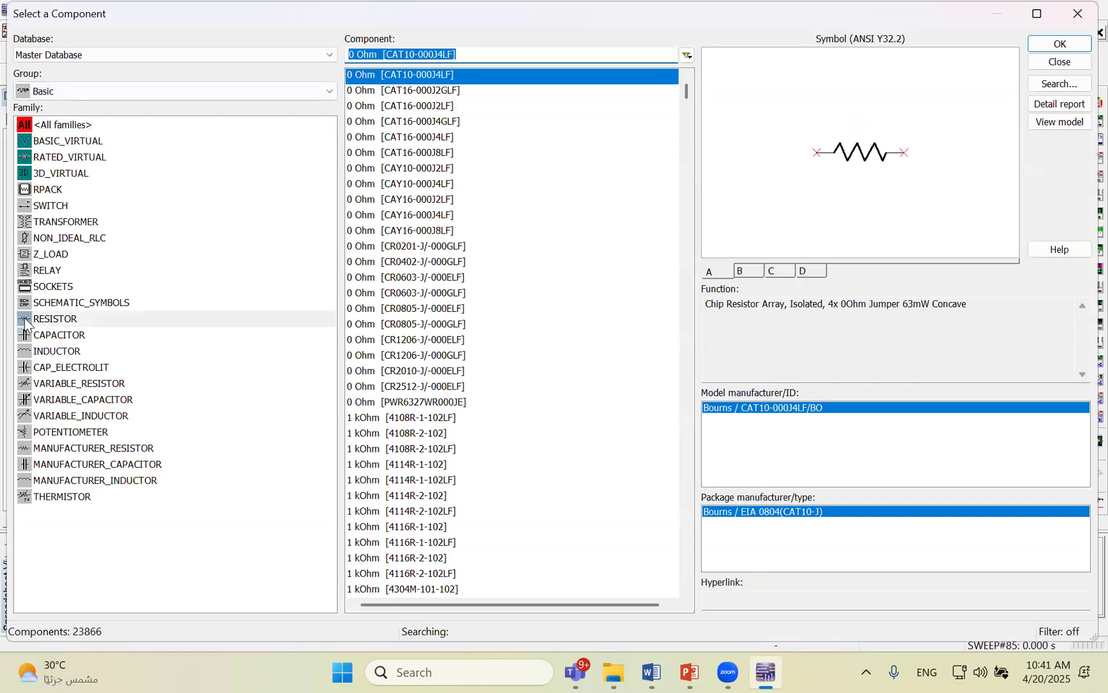
{"action": "double_click", "coordinate": [352, 250]}
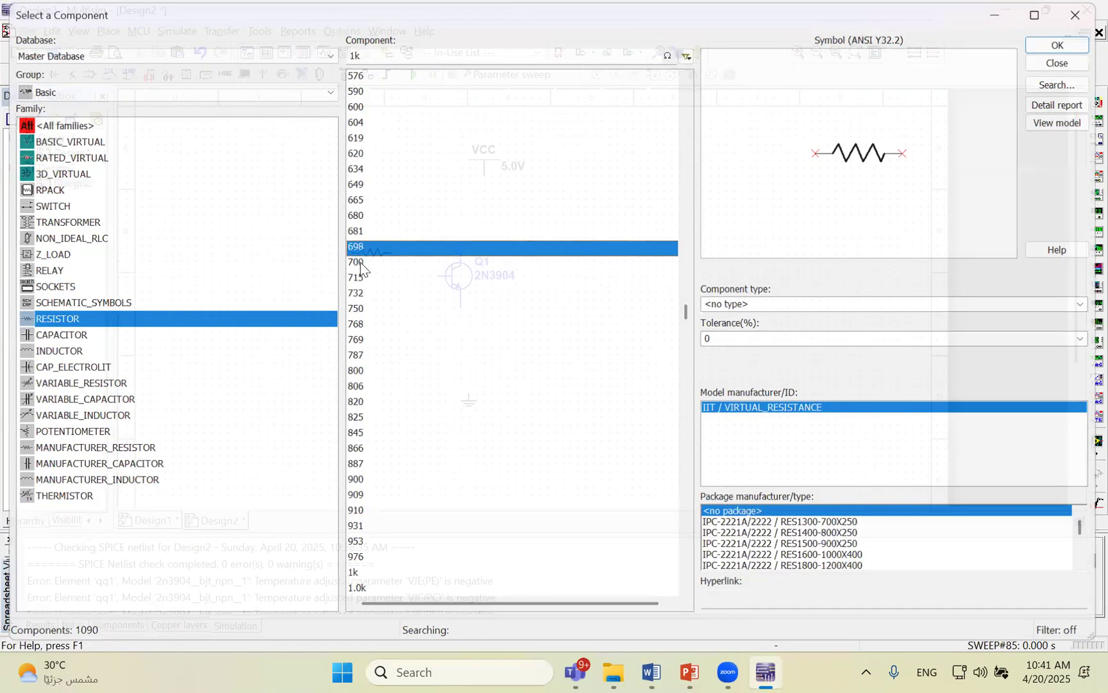
{"action": "key", "text": "ctrl+r"}
{"action": "left_click", "coordinate": [371, 216]}
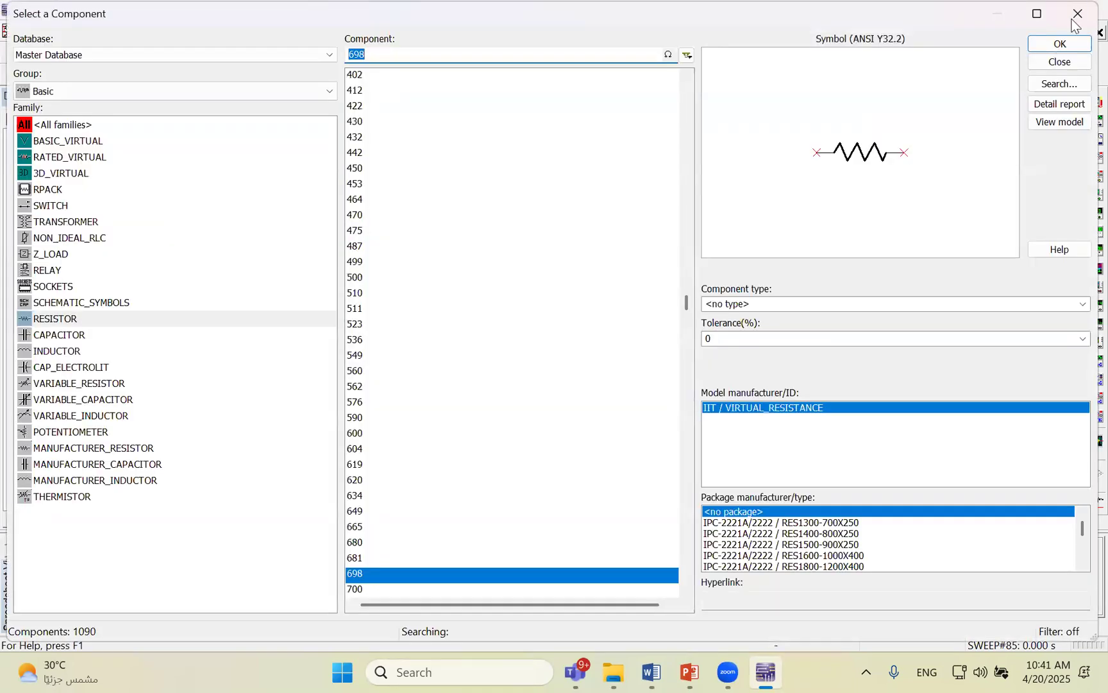
{"action": "key", "text": "Return"}
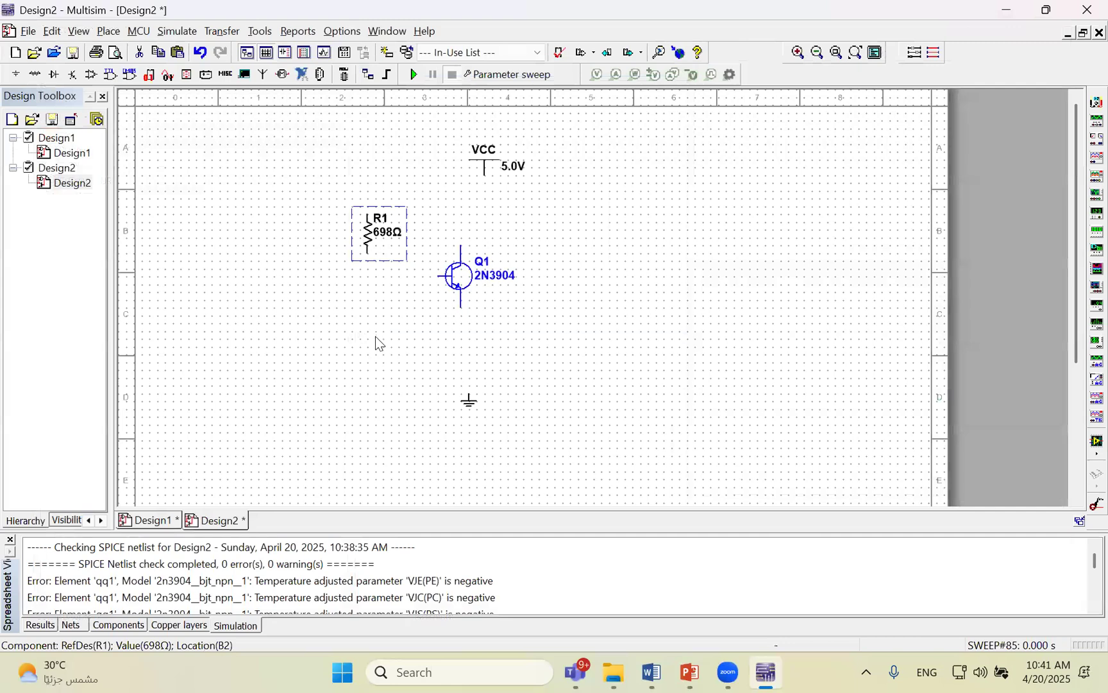
{"action": "left_click", "coordinate": [366, 366]}
{"action": "left_click", "coordinate": [578, 268]}
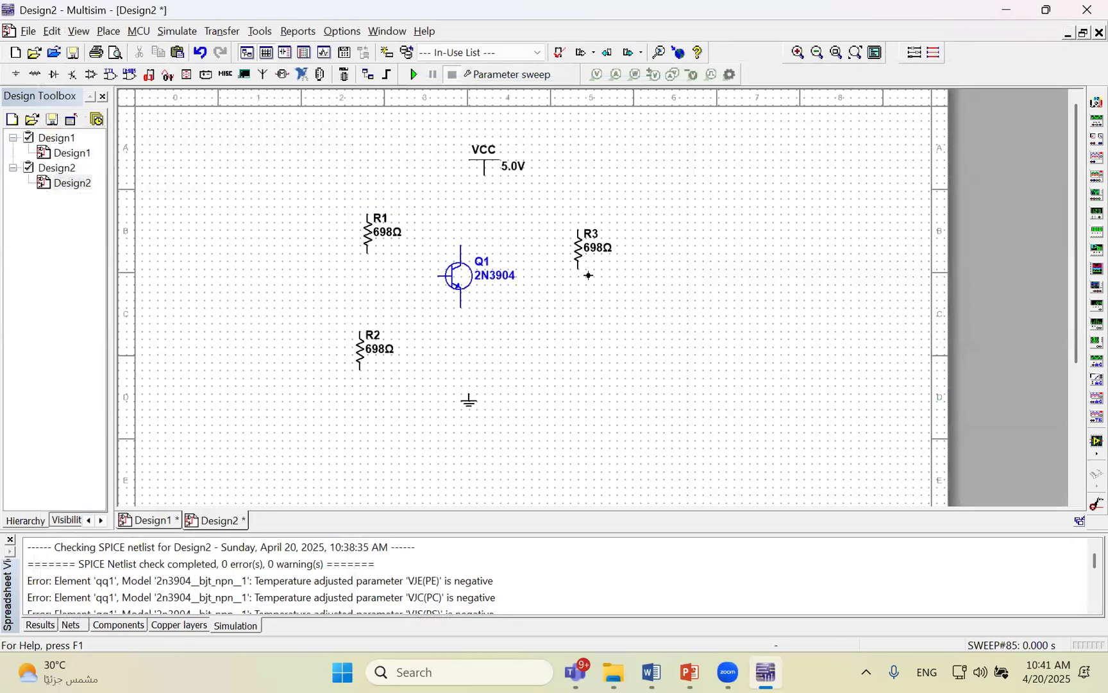
{"action": "left_click", "coordinate": [462, 372]}
Step: Duplicate the ground symbol below R2, shift the original under R4, and wire each resistor to its ground
{"action": "key", "text": "ctrl+c"}
{"action": "key", "text": "ctrl+v"}
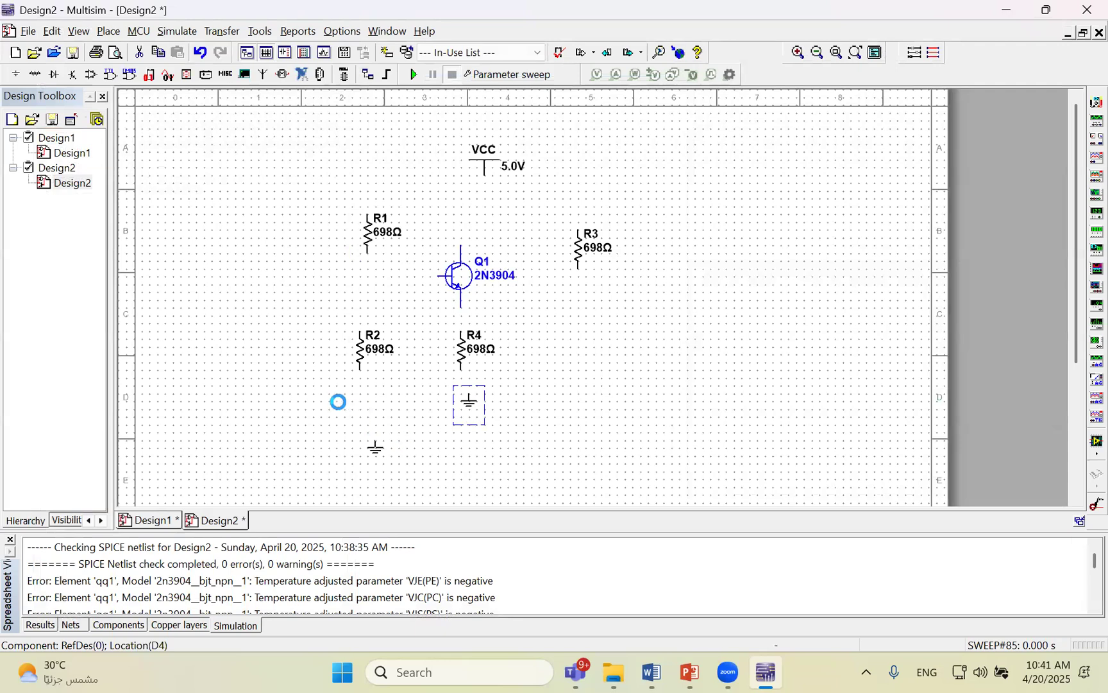
{"action": "left_click", "coordinate": [359, 389]}
{"action": "left_click", "coordinate": [359, 370]}
{"action": "left_click", "coordinate": [359, 403]}
{"action": "left_click_drag", "start_coordinate": [470, 401], "coordinate": [454, 409]}
{"action": "left_click", "coordinate": [504, 380]}
{"action": "left_click", "coordinate": [461, 370]}
{"action": "left_click", "coordinate": [454, 401]}
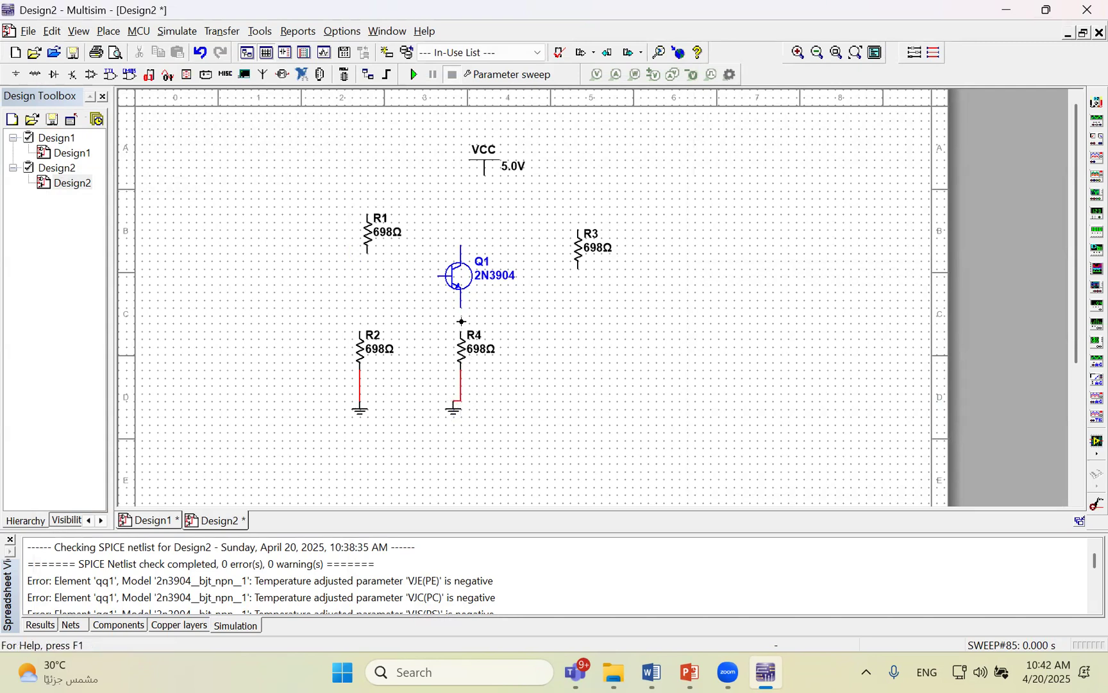
Step: Wire the transistor's emitter to R4 and its base to the junction between R1 and R2
{"action": "left_click", "coordinate": [461, 309]}
{"action": "left_click", "coordinate": [459, 291]}
{"action": "left_click", "coordinate": [440, 276]}
{"action": "left_click", "coordinate": [367, 253]}
{"action": "left_click", "coordinate": [357, 328]}
Step: Align R2 and its ground directly below R1, and line up the other ground under R4
{"action": "left_click_drag", "start_coordinate": [335, 401], "coordinate": [420, 409]}
{"action": "key", "text": "Right"}
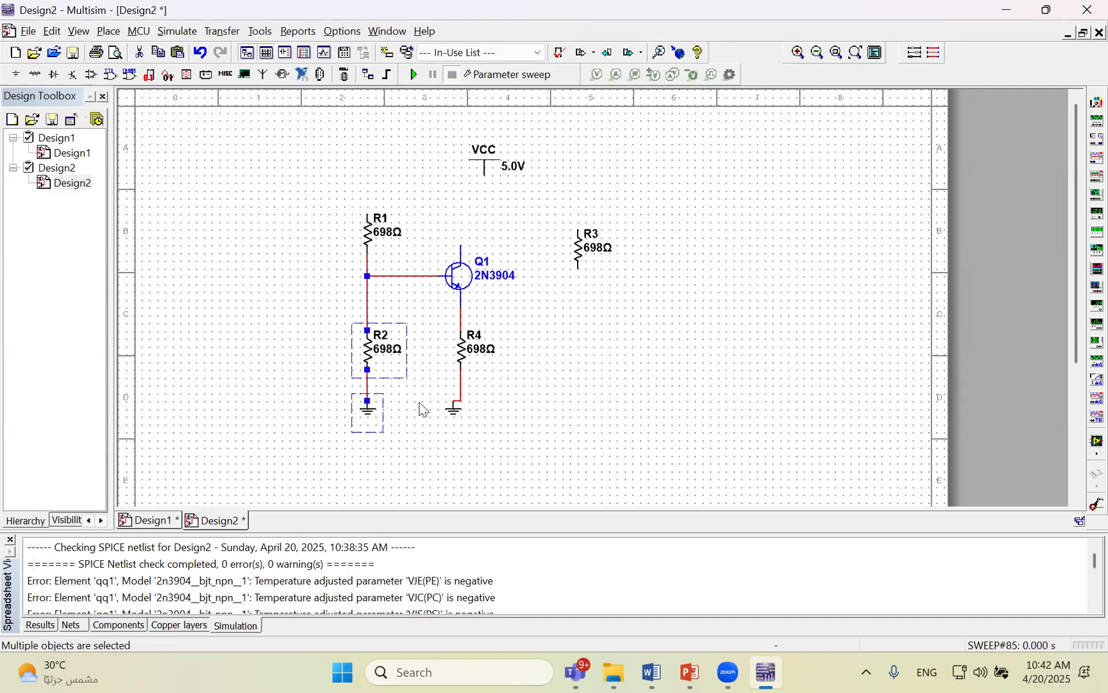
{"action": "left_click", "coordinate": [453, 407]}
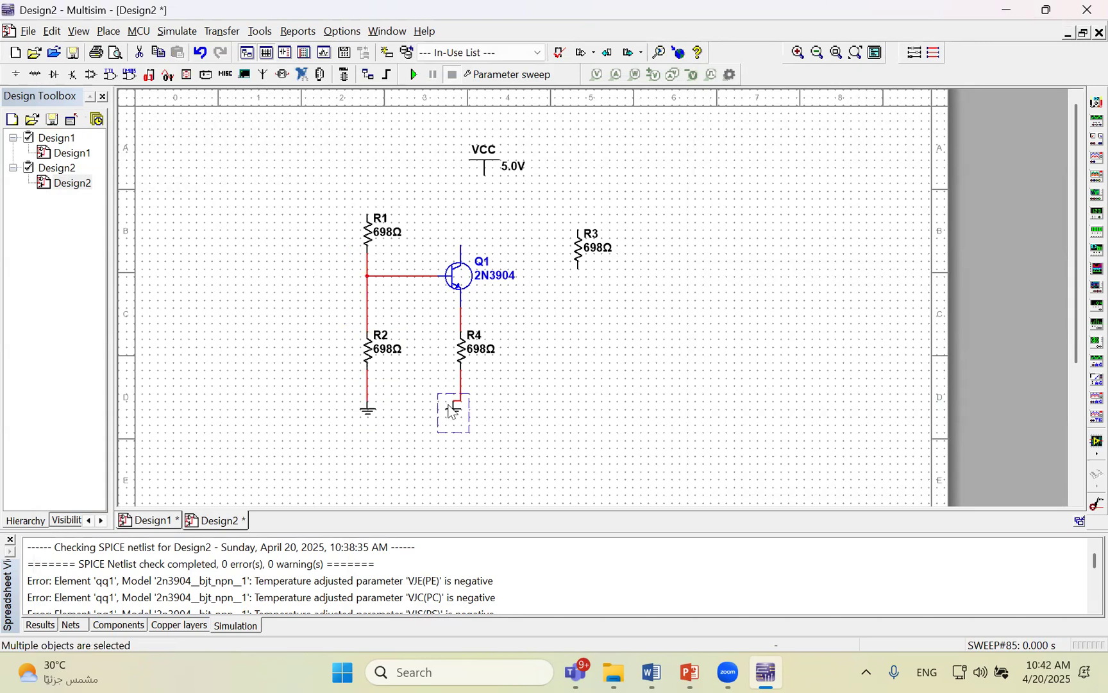
{"action": "key", "text": "Right"}
Step: Move R3 directly above the transistor's collector and position the VCC symbol midway between R1 and R3
{"action": "left_click_drag", "start_coordinate": [586, 249], "coordinate": [474, 210]}
{"action": "key", "text": "ctrl+z"}
{"action": "left_click_drag", "start_coordinate": [581, 260], "coordinate": [462, 229]}
{"action": "left_click_drag", "start_coordinate": [491, 159], "coordinate": [418, 190]}
{"action": "key", "text": "ctrl+z"}
Step: Wire the VCC source to the upper ends of R3 and R1
{"action": "left_click", "coordinate": [421, 176]}
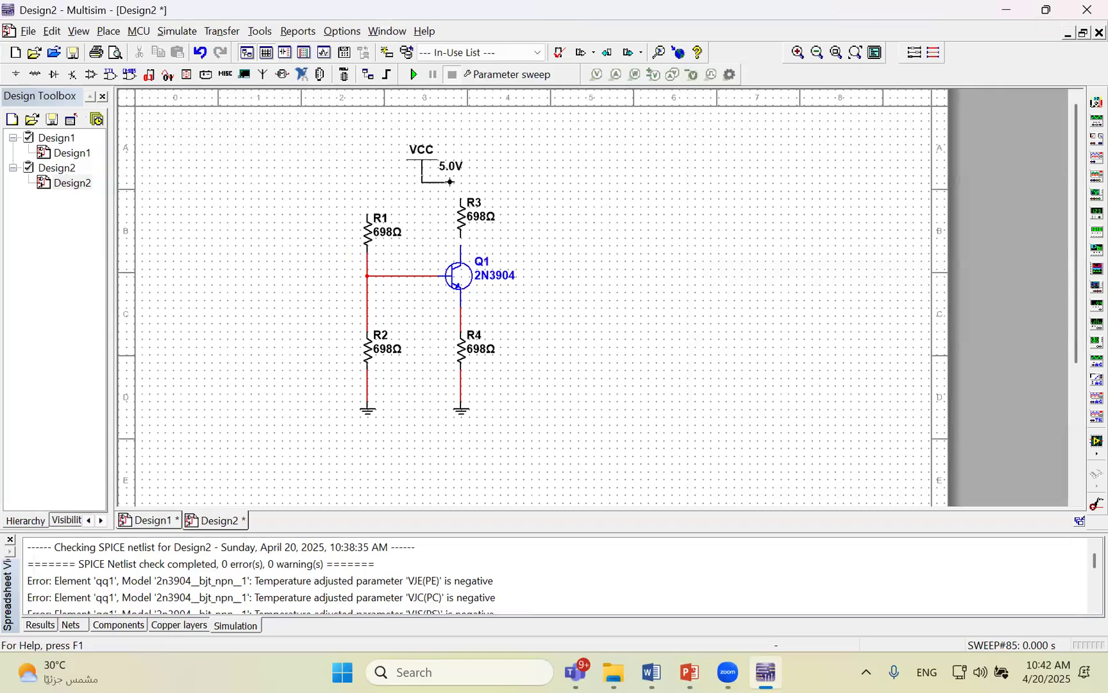
{"action": "left_click", "coordinate": [460, 196]}
{"action": "left_click", "coordinate": [366, 217]}
{"action": "left_click", "coordinate": [420, 192]}
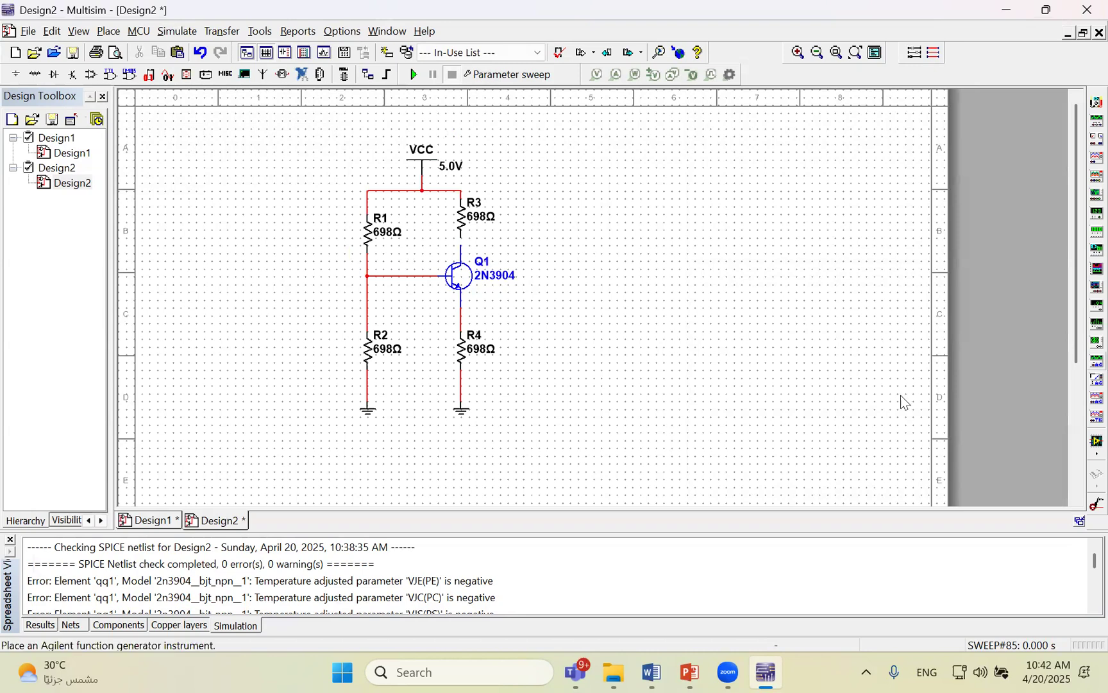
Step: Set the resistance of R1 to 50k and of R2 to 22k
{"action": "left_click", "coordinate": [385, 235]}
{"action": "double_click", "coordinate": [385, 234]}
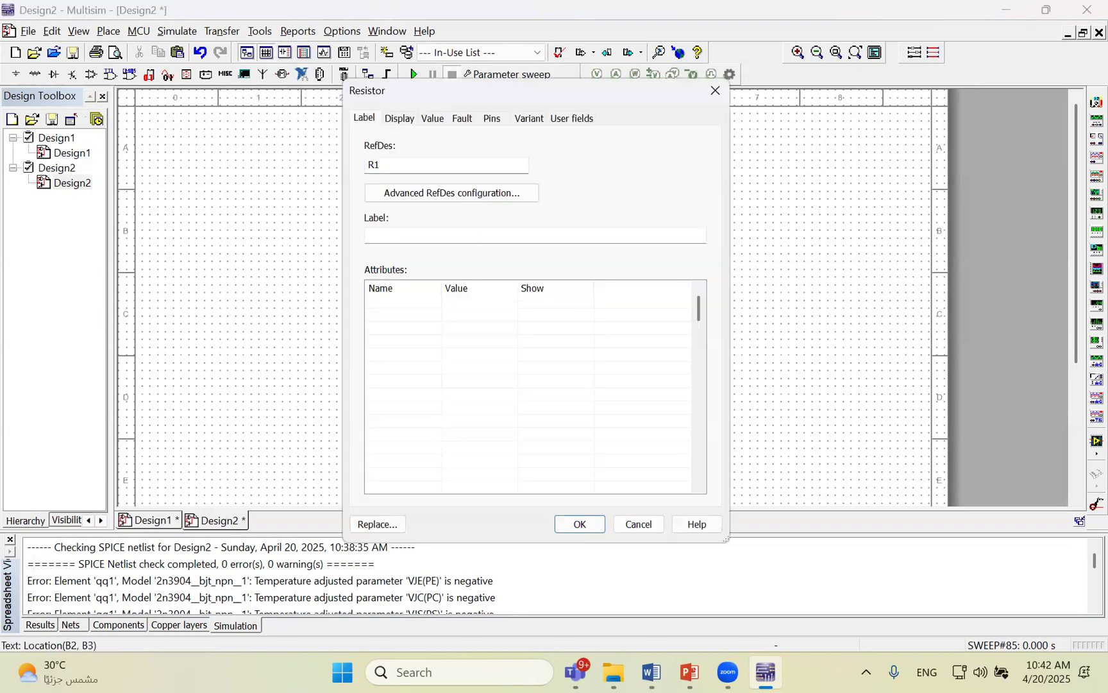
{"action": "left_click", "coordinate": [432, 118]}
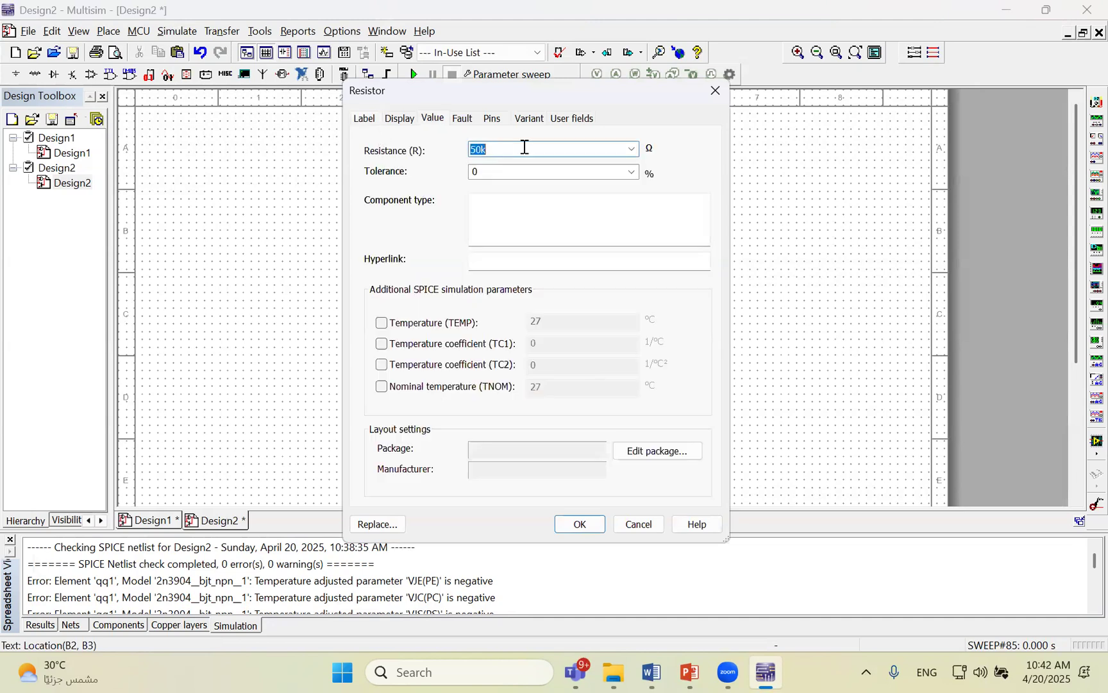
{"action": "left_click", "coordinate": [592, 523]}
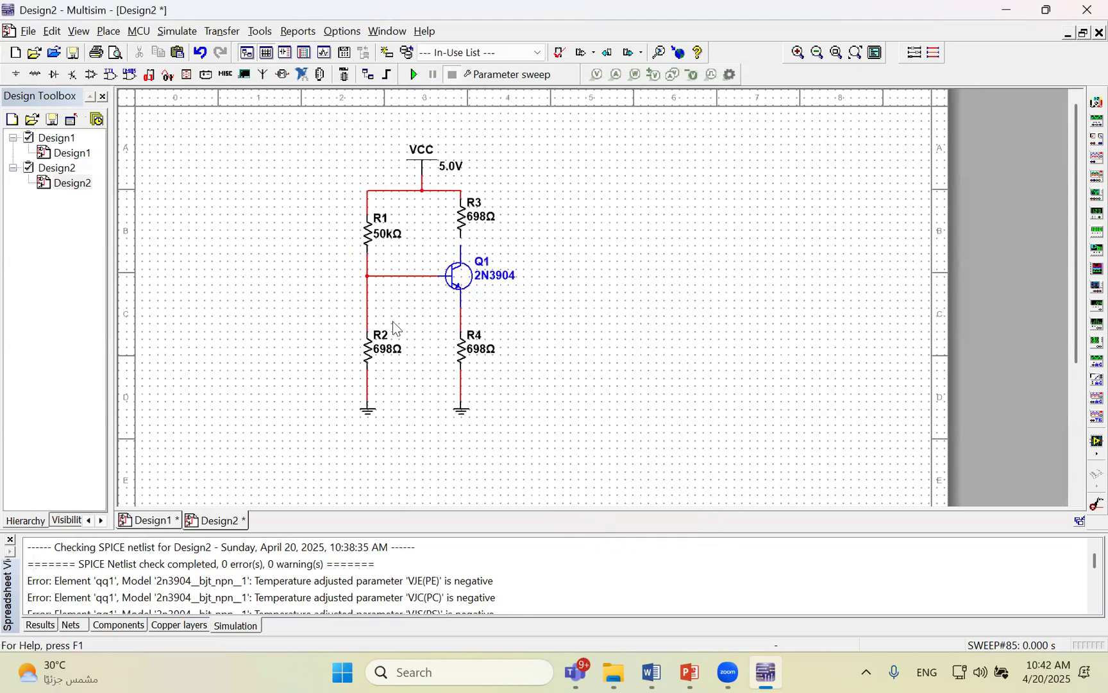
{"action": "double_click", "coordinate": [384, 351]}
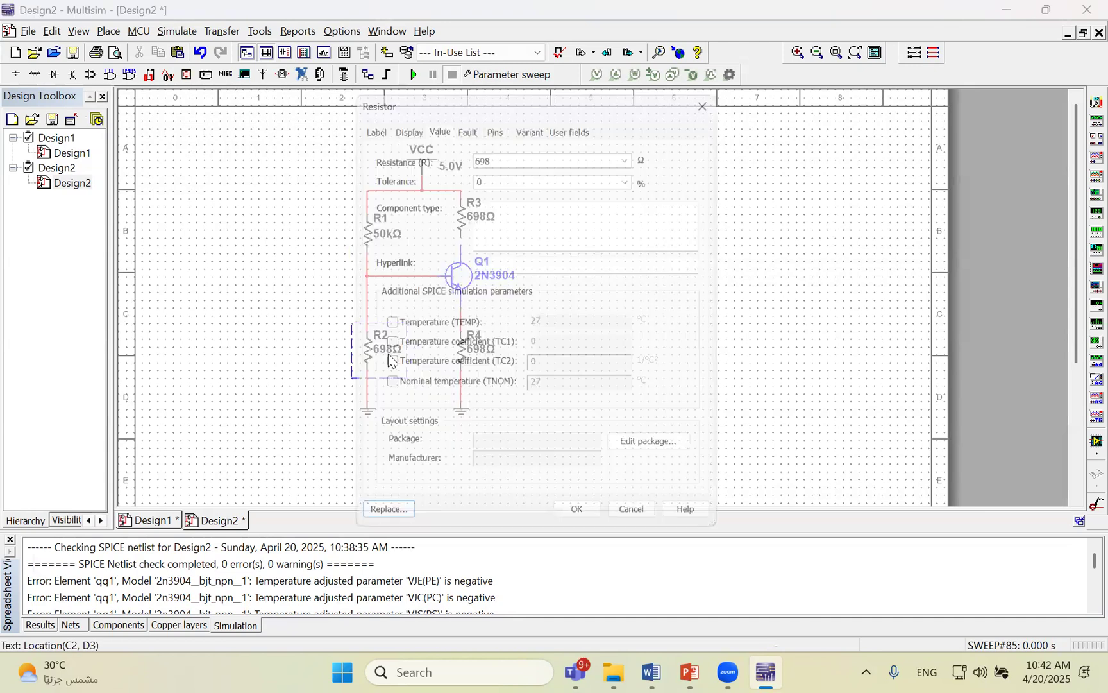
{"action": "type", "text": "22k"}
{"action": "key", "text": "Return"}
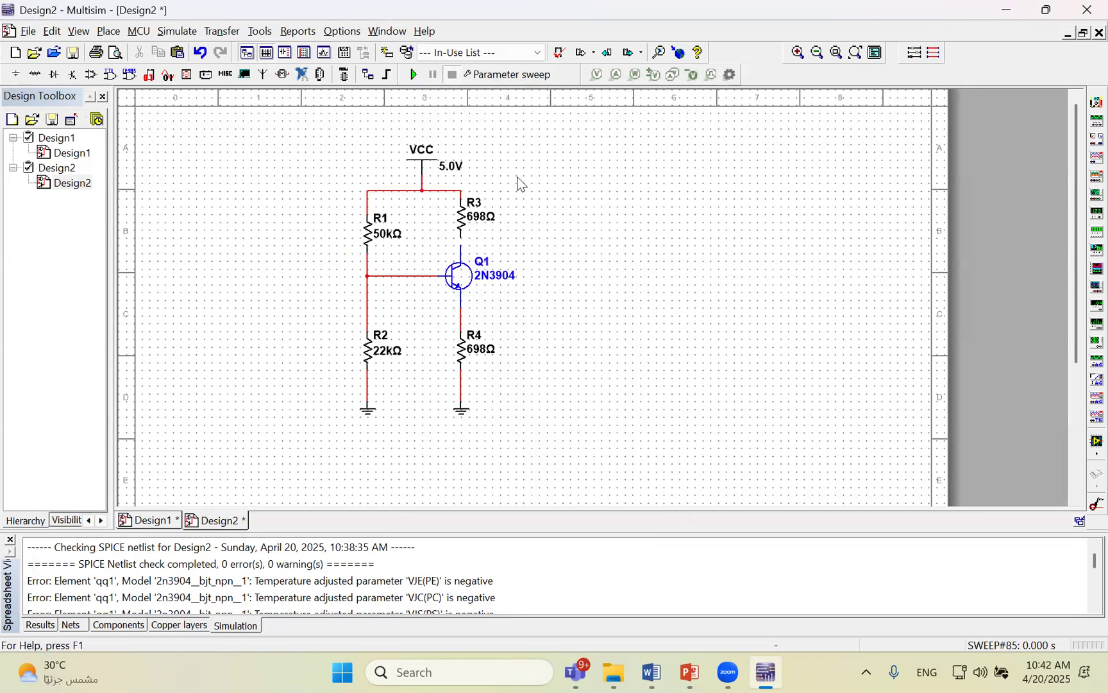
Step: Set the resistance of R4 to 2.2k and of R3 to 3.3k
{"action": "double_click", "coordinate": [482, 350]}
{"action": "type", "text": "2.2k"}
{"action": "key", "text": "Return"}
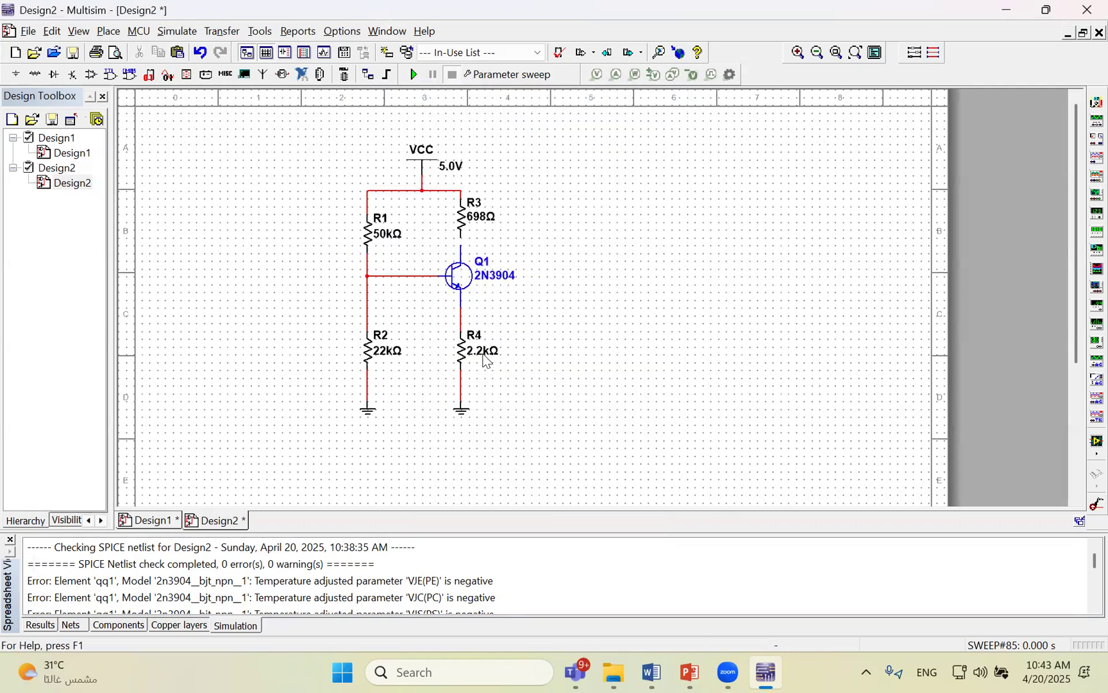
{"action": "double_click", "coordinate": [470, 219]}
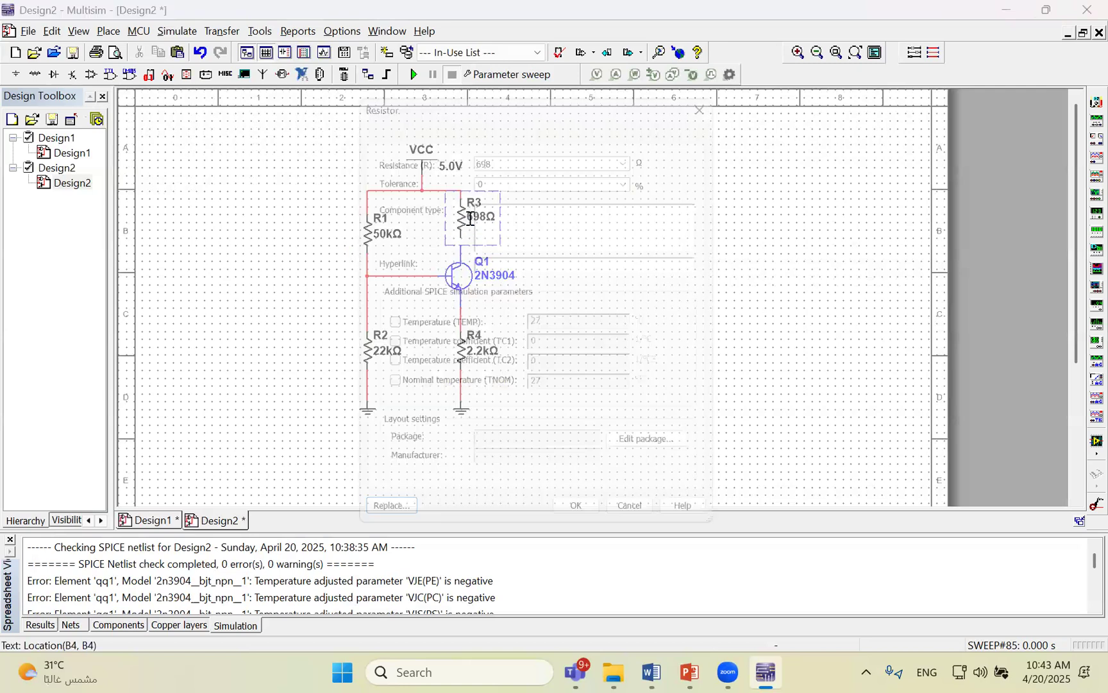
{"action": "type", "text": "3.3"}
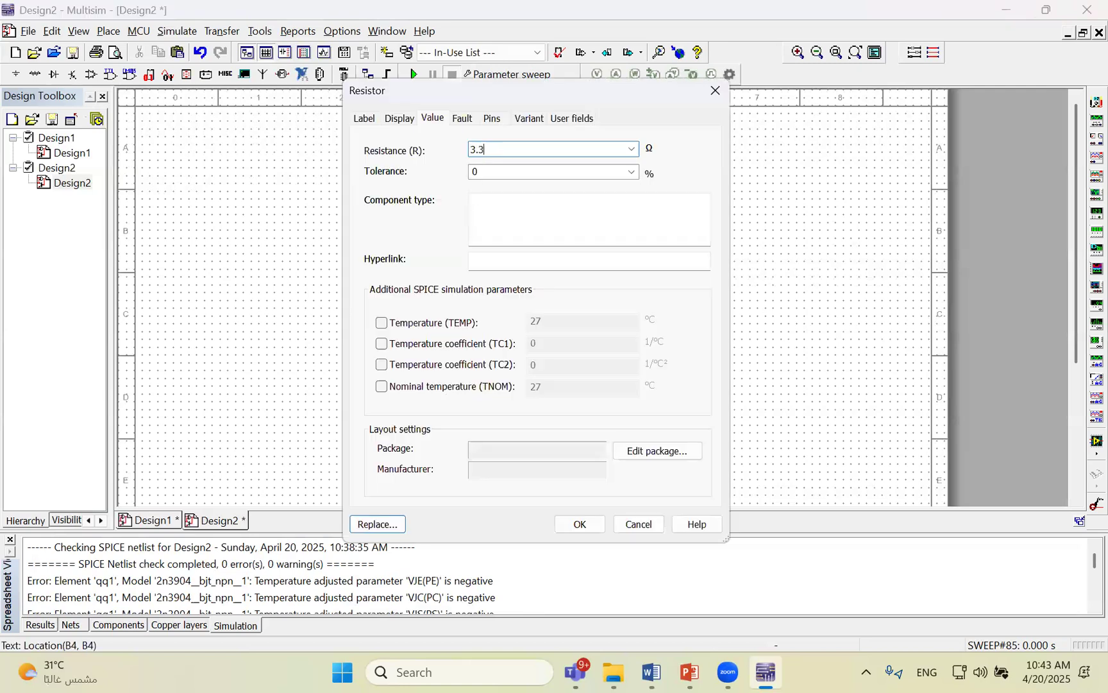
{"action": "key", "text": "Return"}
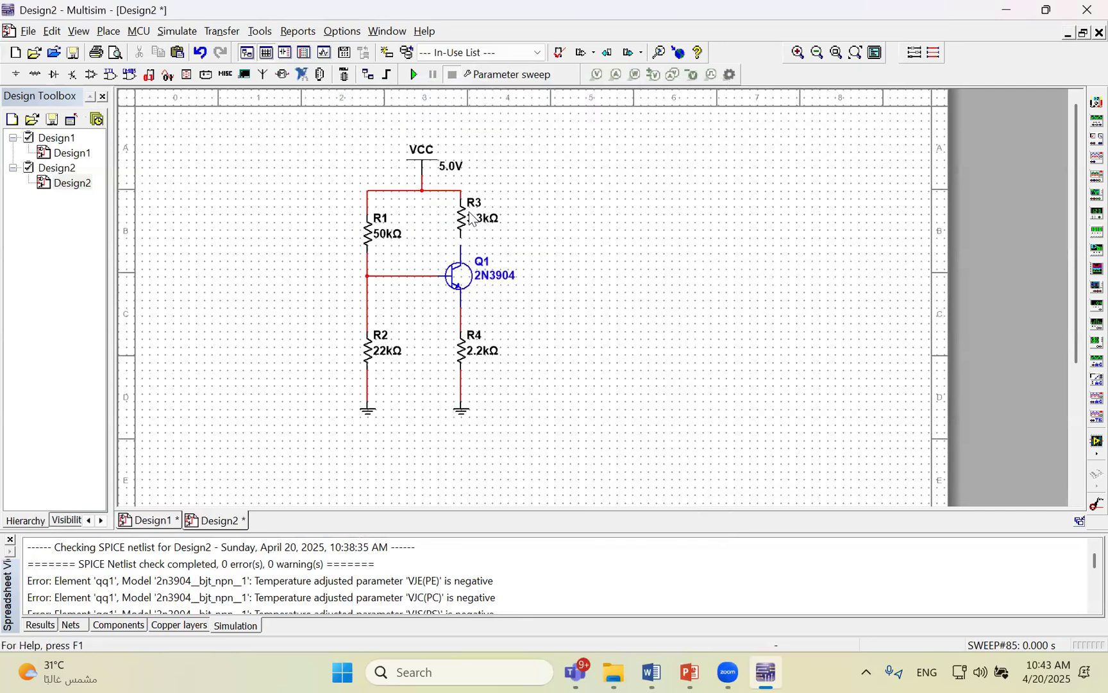
Step: Set the VCC supply voltage to 15 V
{"action": "double_click", "coordinate": [454, 168]}
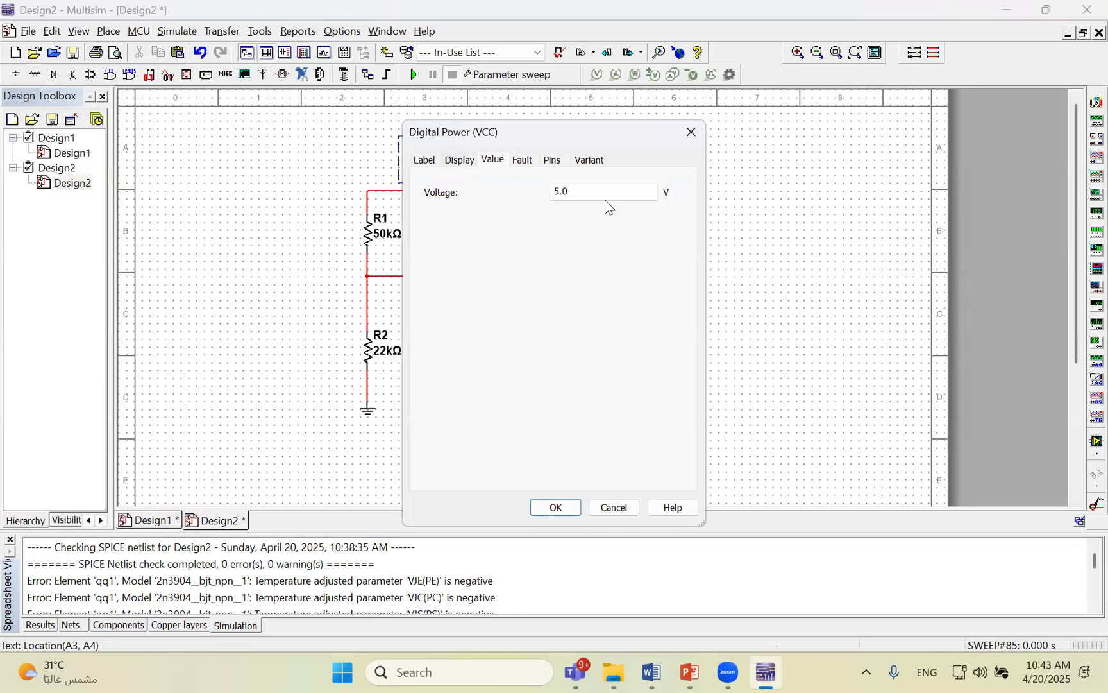
{"action": "left_click_drag", "start_coordinate": [599, 197], "coordinate": [523, 189]}
{"action": "type", "text": "15"}
{"action": "key", "text": "Return"}
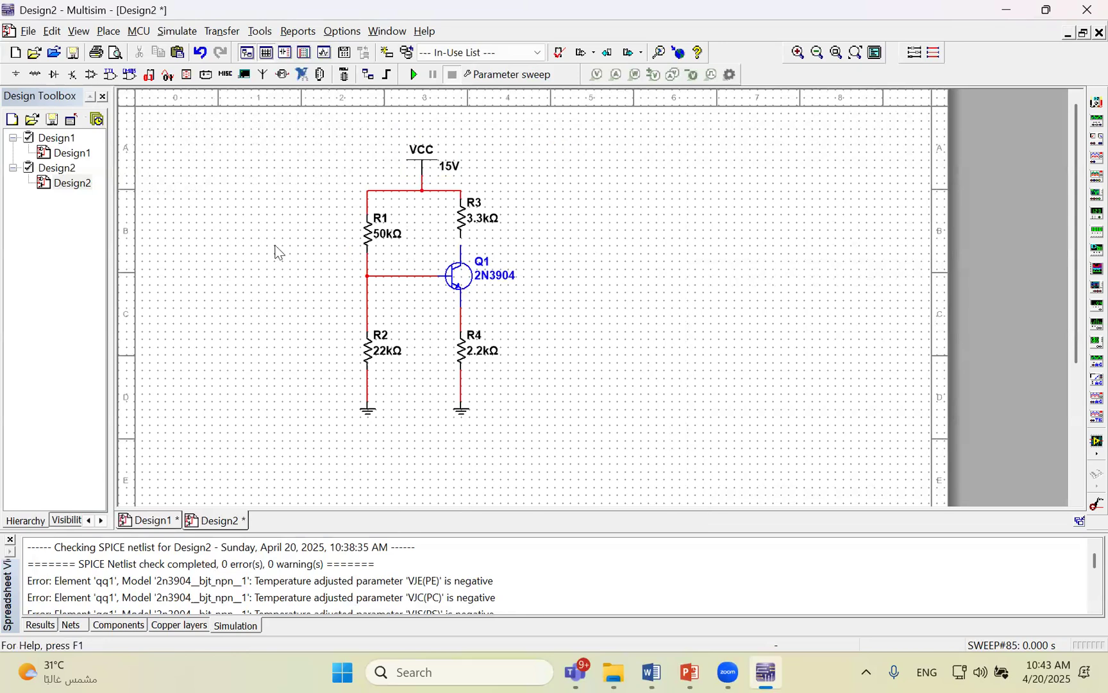
Step: Set the VCC supply voltage to 25 V
{"action": "double_click", "coordinate": [443, 168]}
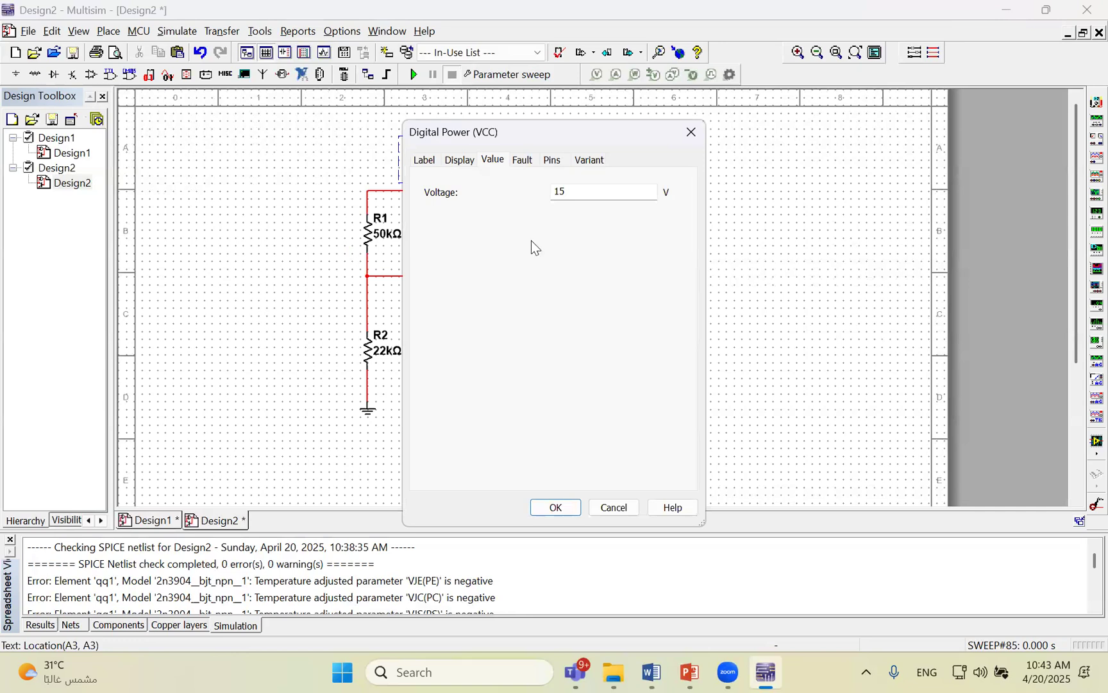
{"action": "double_click", "coordinate": [586, 190]}
{"action": "type", "text": "25"}
{"action": "left_click", "coordinate": [534, 509]}
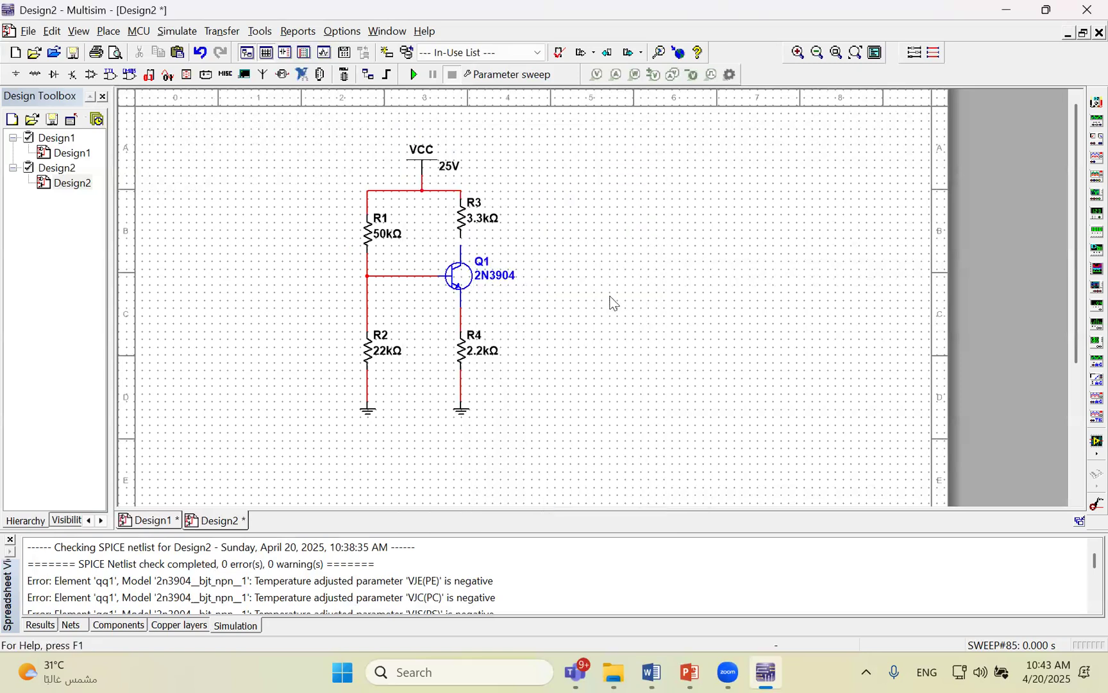
Step: Wire R3 to the transistor's collector and compare the circuit with the schematic in the Word lab sheet
{"action": "left_click", "coordinate": [460, 239]}
{"action": "left_click", "coordinate": [760, 671]}
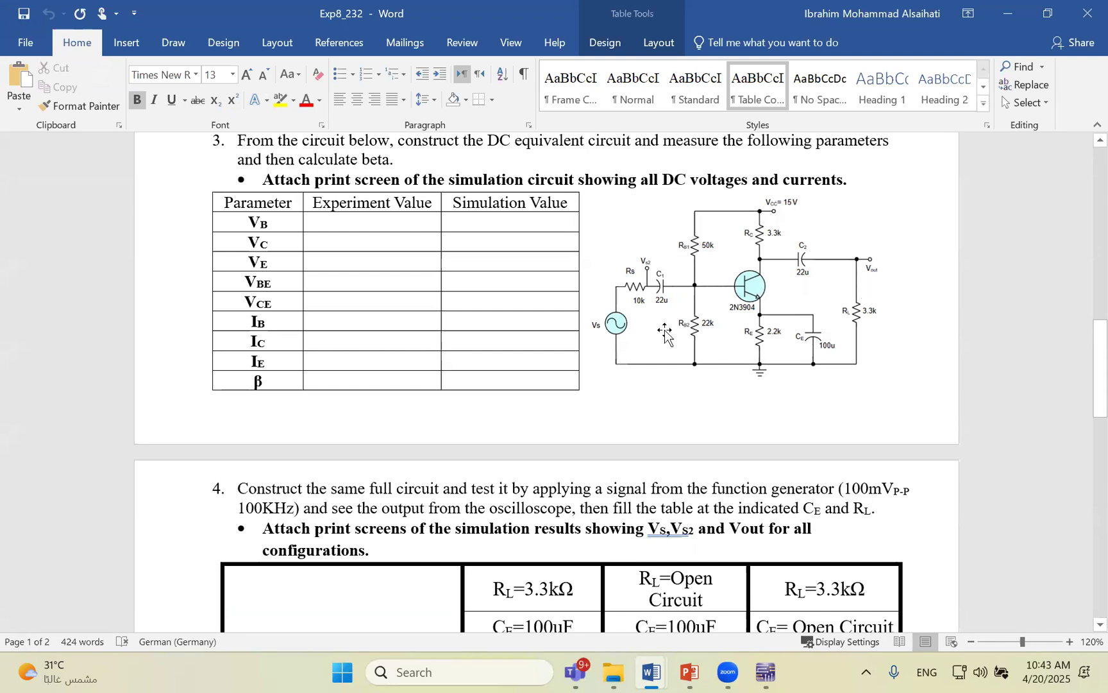
{"action": "key", "text": "alt+Tab"}
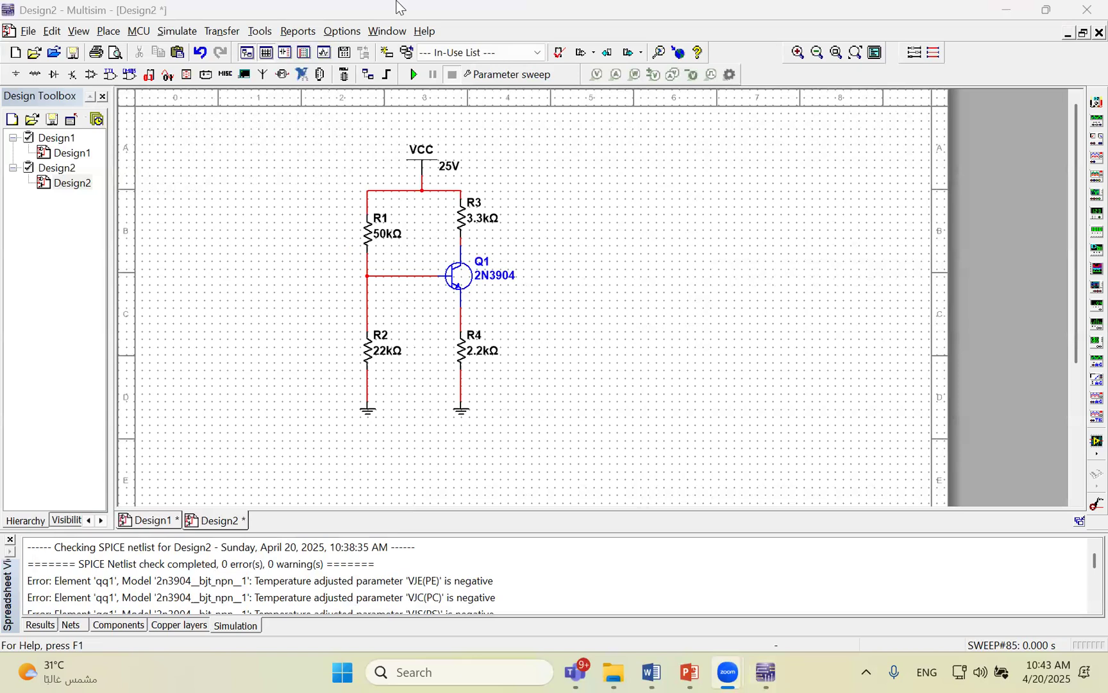
Step: Place a voltage probe on the wire between R3 and the transistor's collector, and a multimeter in the blank area beside the circuit
{"action": "left_click", "coordinate": [594, 75]}
{"action": "left_click", "coordinate": [580, 232]}
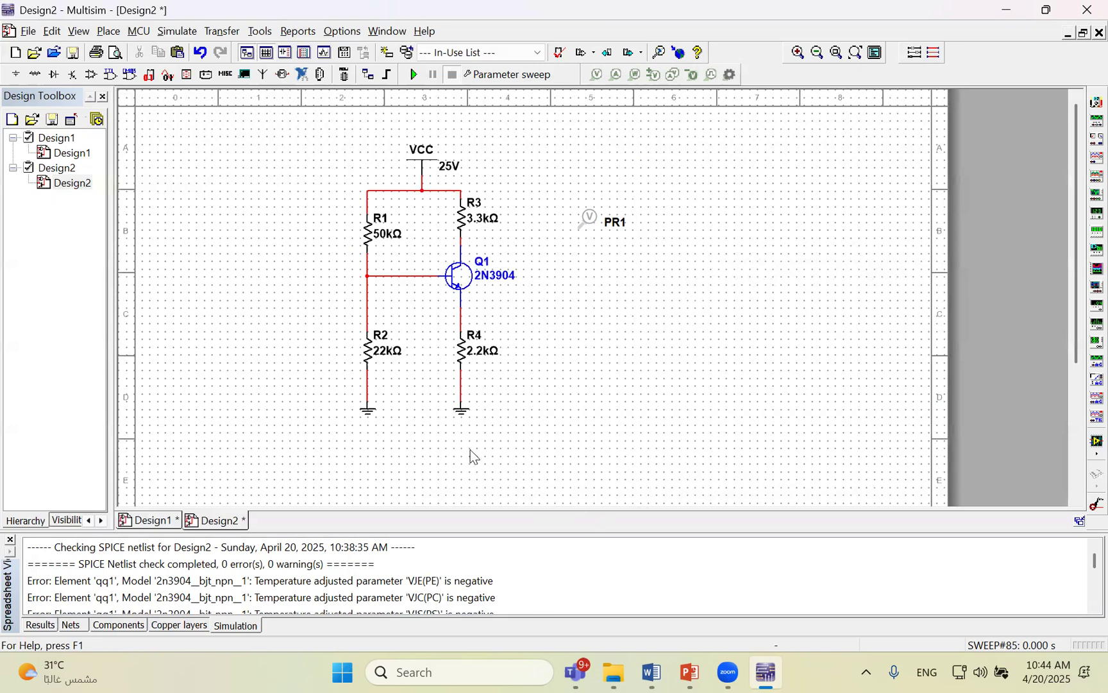
{"action": "left_click", "coordinate": [1096, 102]}
{"action": "left_click", "coordinate": [717, 188]}
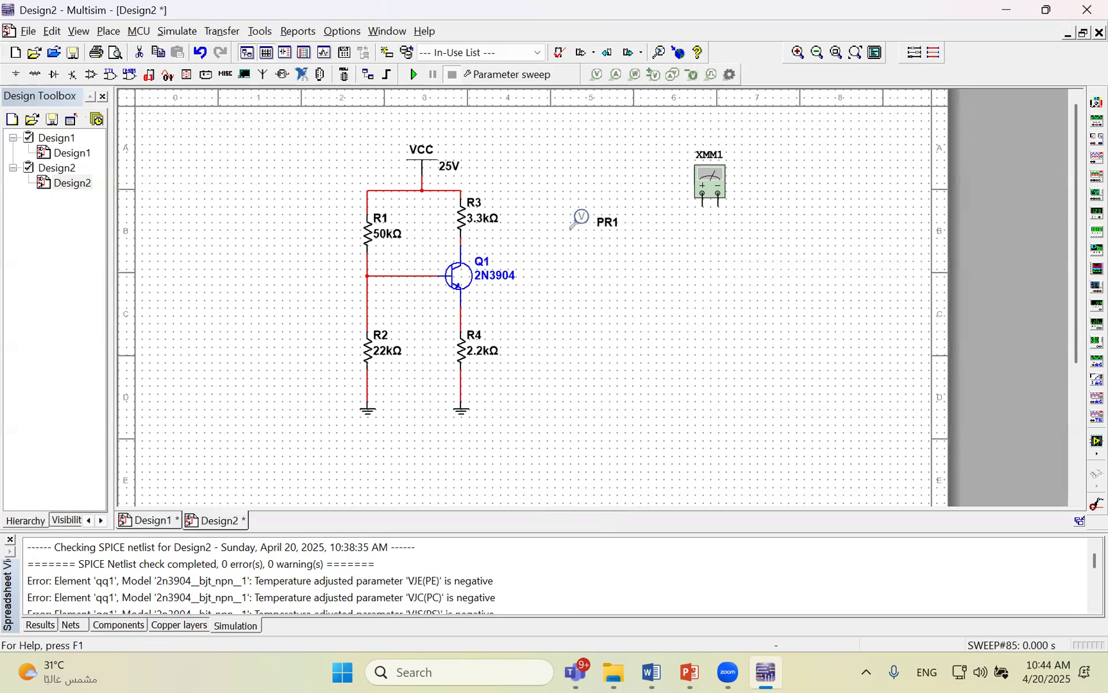
{"action": "left_click", "coordinate": [473, 245]}
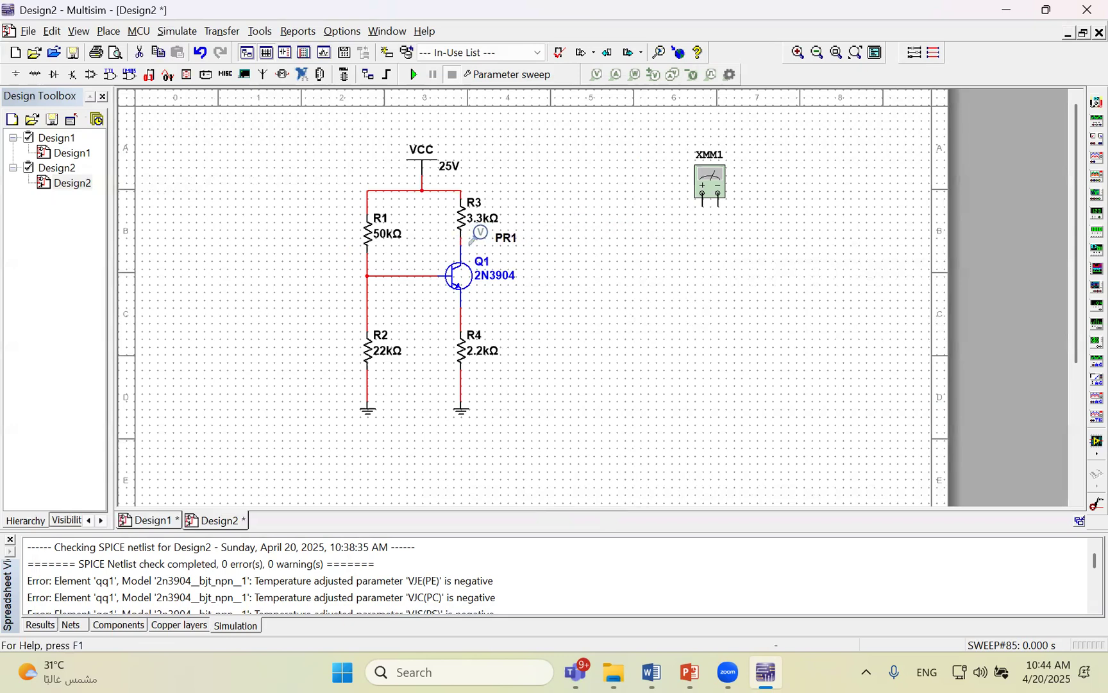
{"action": "left_click", "coordinate": [481, 233]}
{"action": "left_click", "coordinate": [511, 251]}
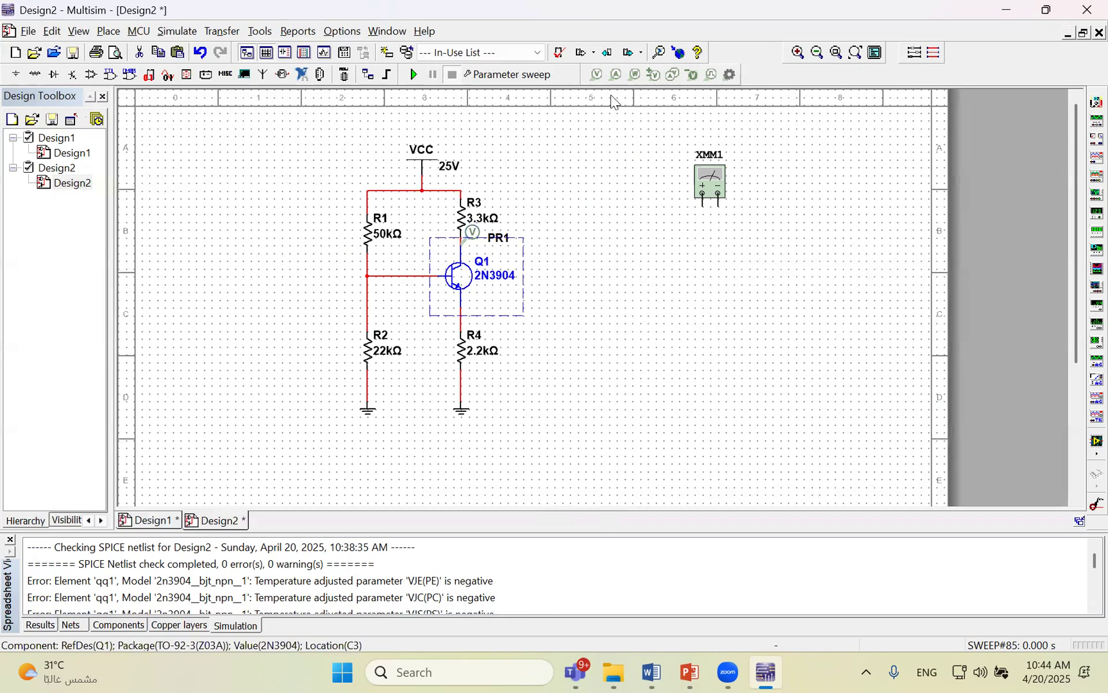
Step: Place voltage probes on the transistor's base wire and on the wire between its emitter and R4
{"action": "left_click", "coordinate": [596, 74]}
{"action": "left_click", "coordinate": [386, 276]}
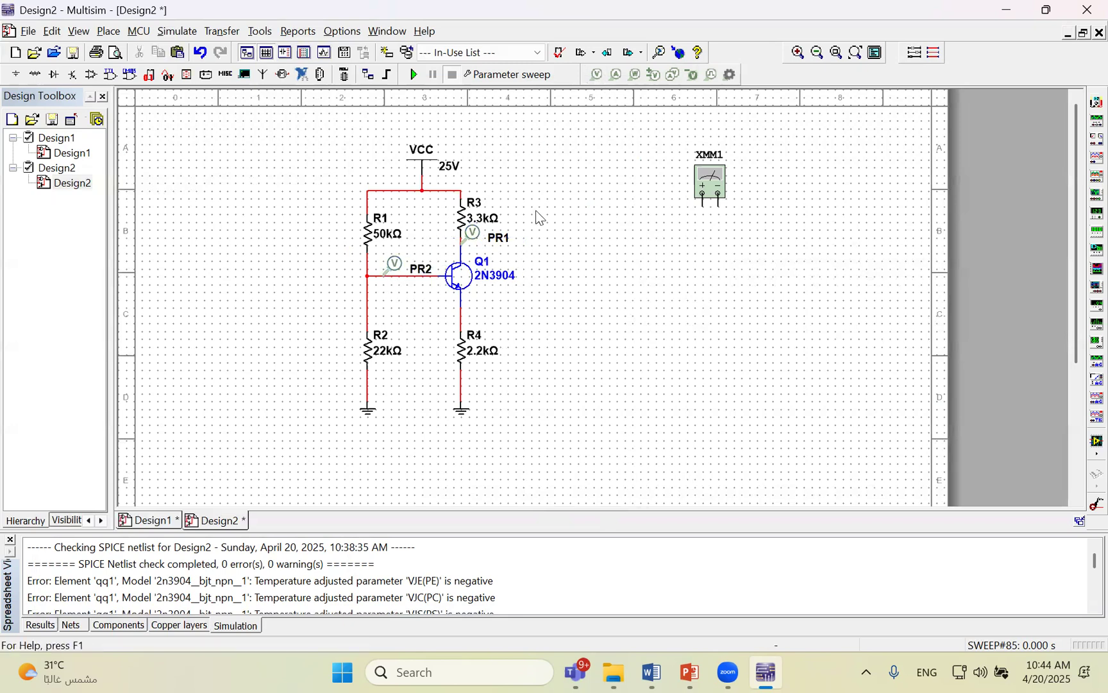
{"action": "left_click", "coordinate": [596, 74]}
{"action": "left_click", "coordinate": [473, 312]}
{"action": "left_click", "coordinate": [461, 314]}
Step: Run the active parameter sweep and close its Grapher window, keeping the design open
{"action": "left_click", "coordinate": [413, 75]}
{"action": "left_click", "coordinate": [1084, 13]}
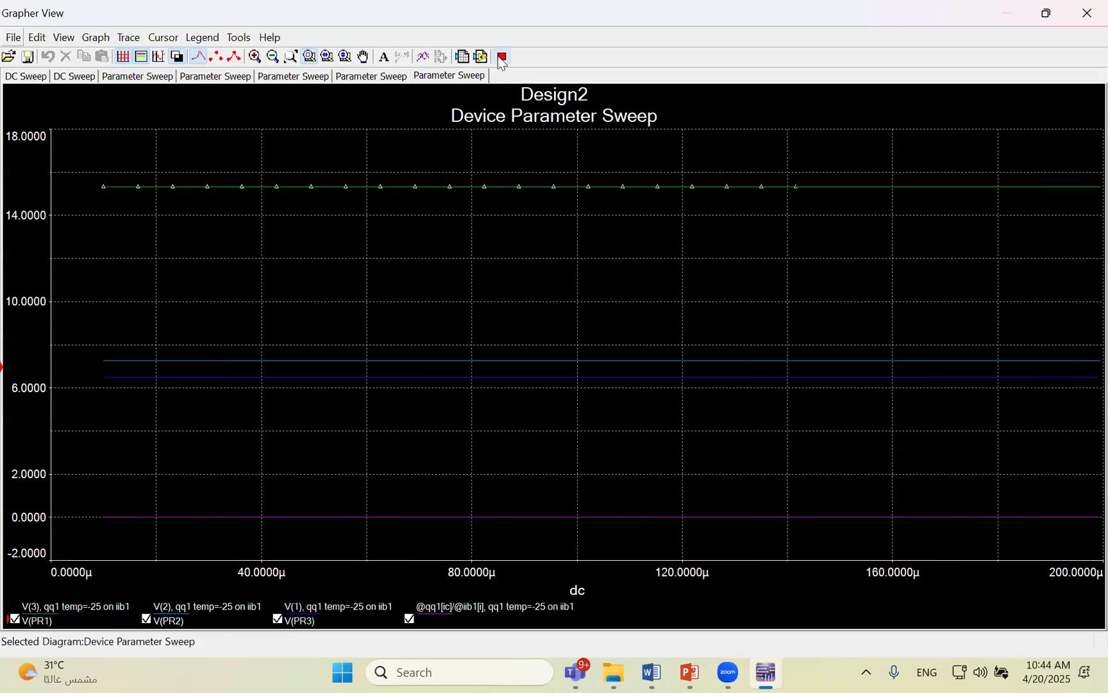
{"action": "left_click", "coordinate": [1081, 9]}
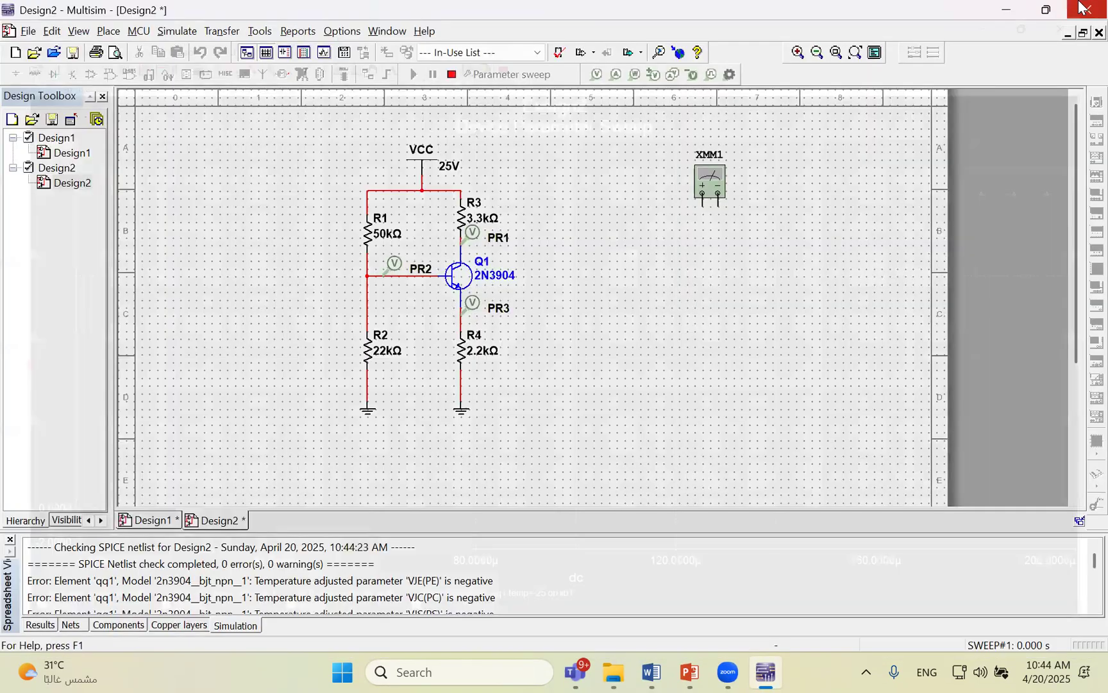
{"action": "left_click", "coordinate": [1088, 9]}
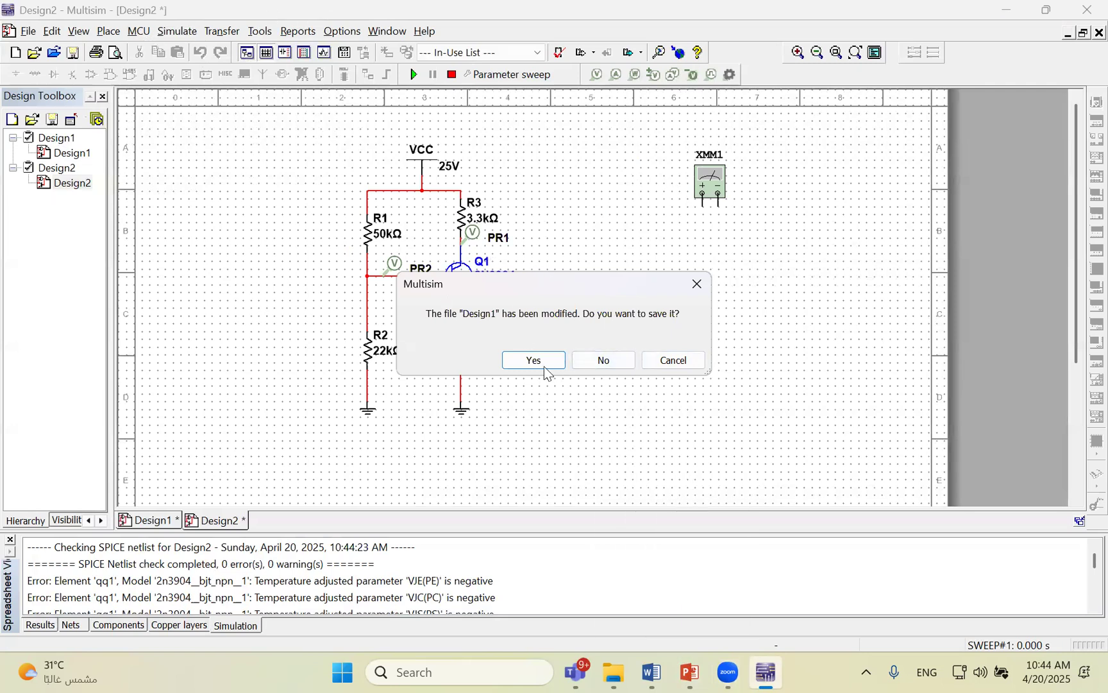
{"action": "left_click", "coordinate": [670, 360]}
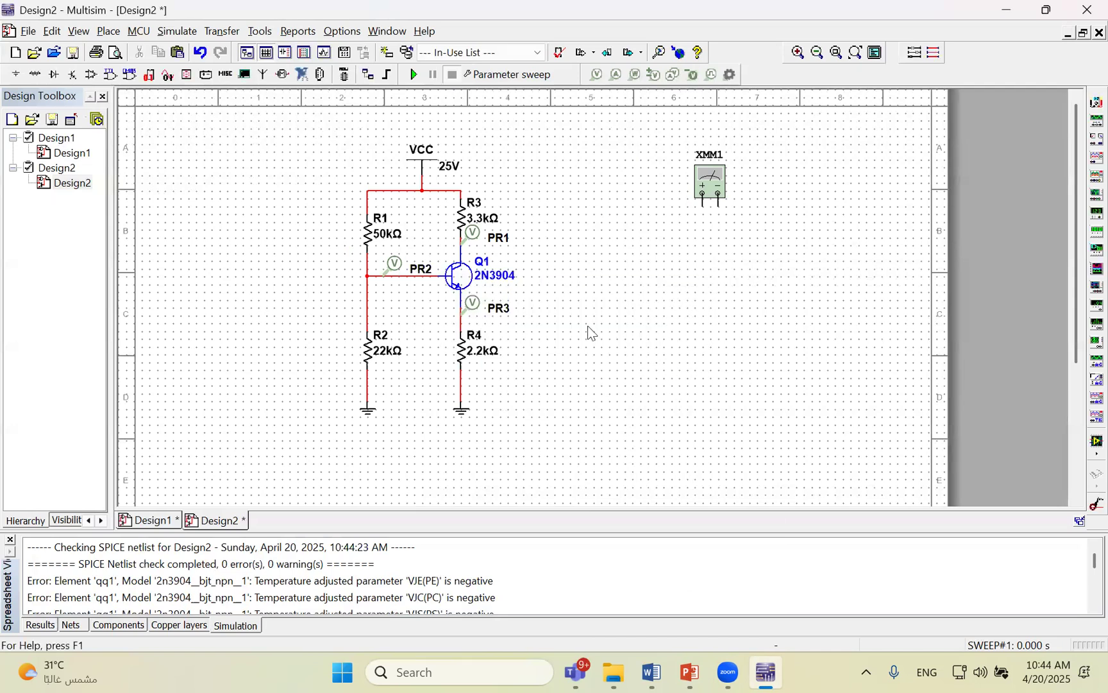
Step: Switch the active analysis to Interactive Simulation and run it
{"action": "left_click", "coordinate": [177, 31]}
{"action": "left_click", "coordinate": [207, 114]}
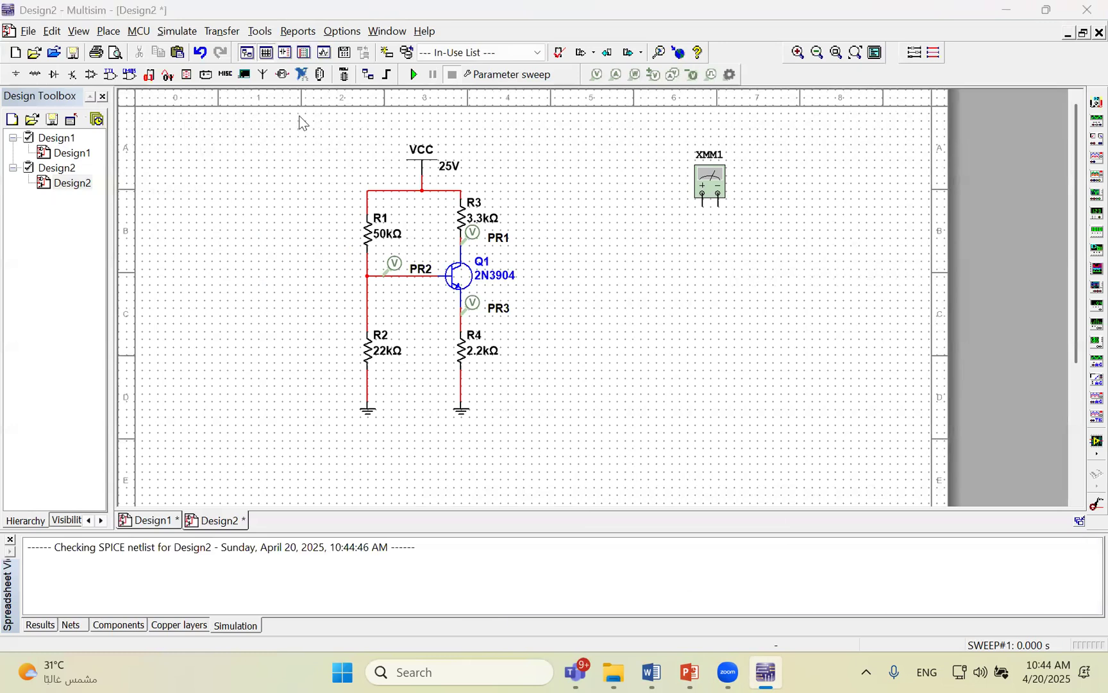
{"action": "left_click", "coordinate": [281, 104]}
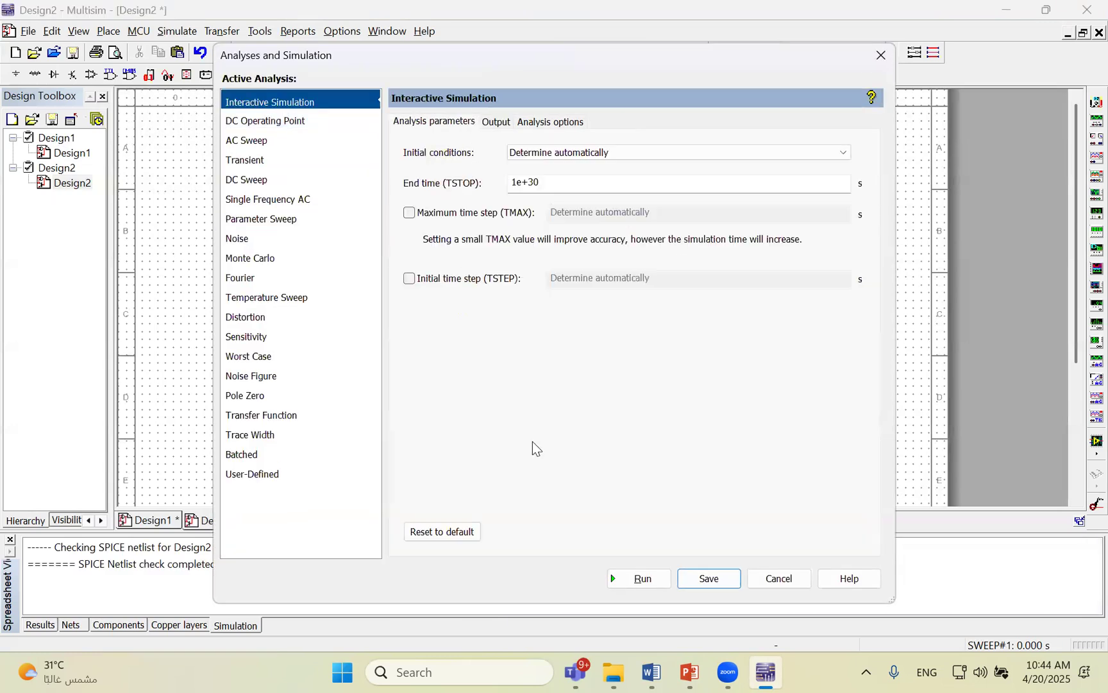
{"action": "left_click", "coordinate": [622, 577]}
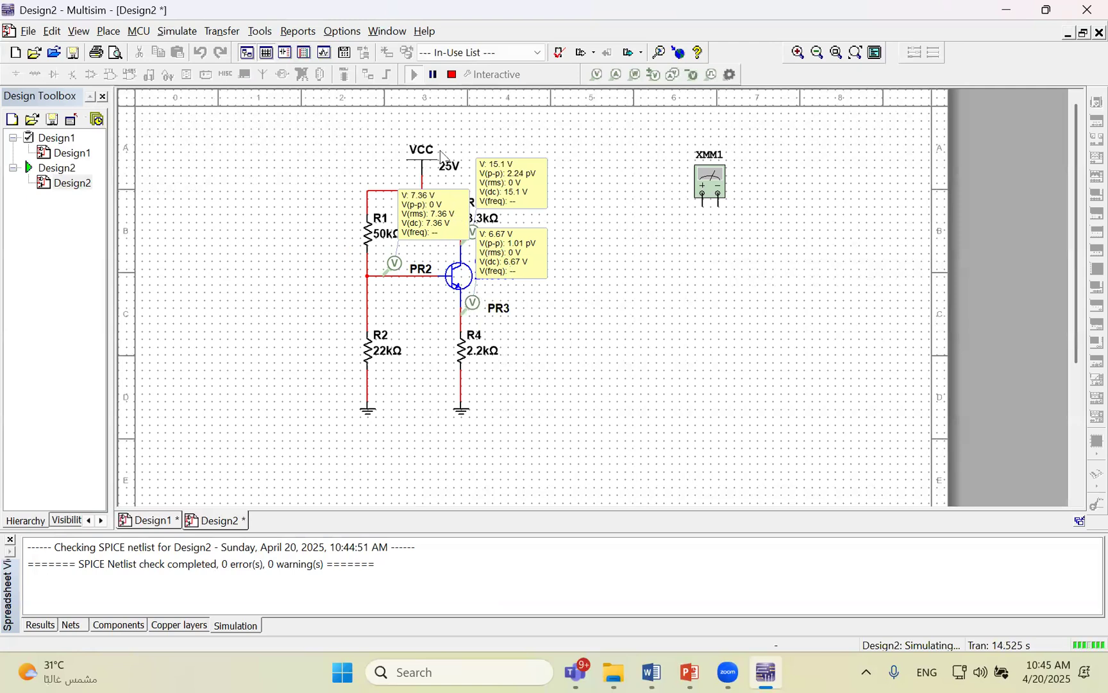
Step: Spread the three voltage probe readouts apart around the circuit and stop the simulation
{"action": "left_click_drag", "start_coordinate": [423, 218], "coordinate": [308, 249]}
{"action": "left_click_drag", "start_coordinate": [528, 182], "coordinate": [540, 181]}
{"action": "left_click_drag", "start_coordinate": [520, 253], "coordinate": [539, 299]}
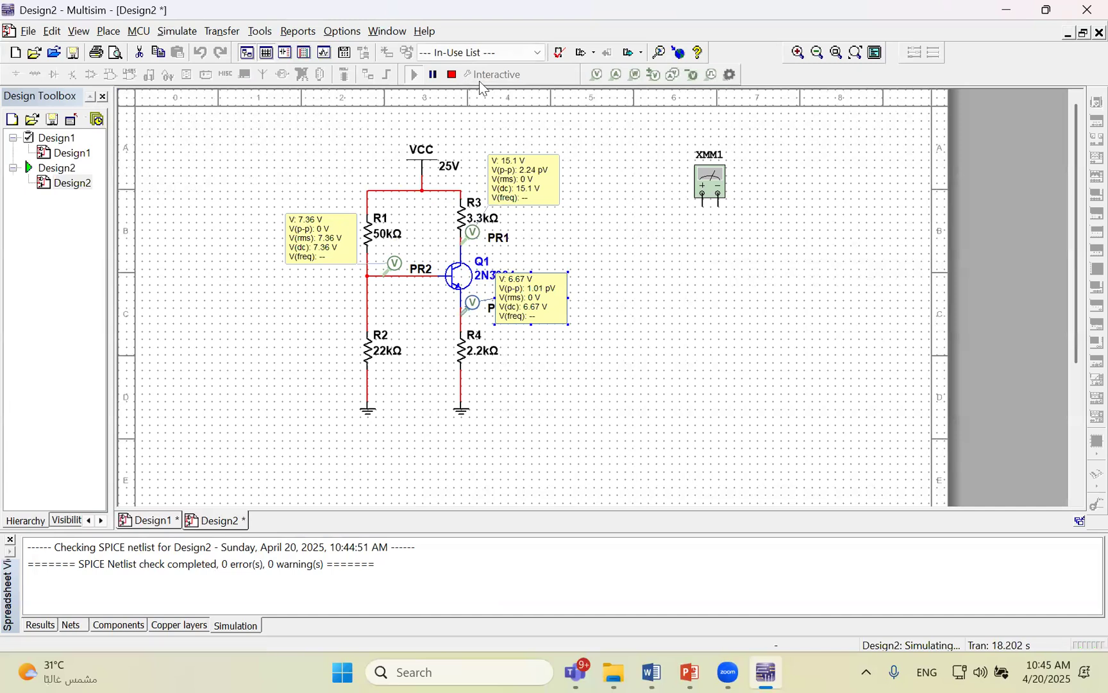
{"action": "left_click", "coordinate": [453, 74]}
Step: Place a current probe and a 50 kΩ resistor in the blank area beside the circuit
{"action": "left_click", "coordinate": [614, 75]}
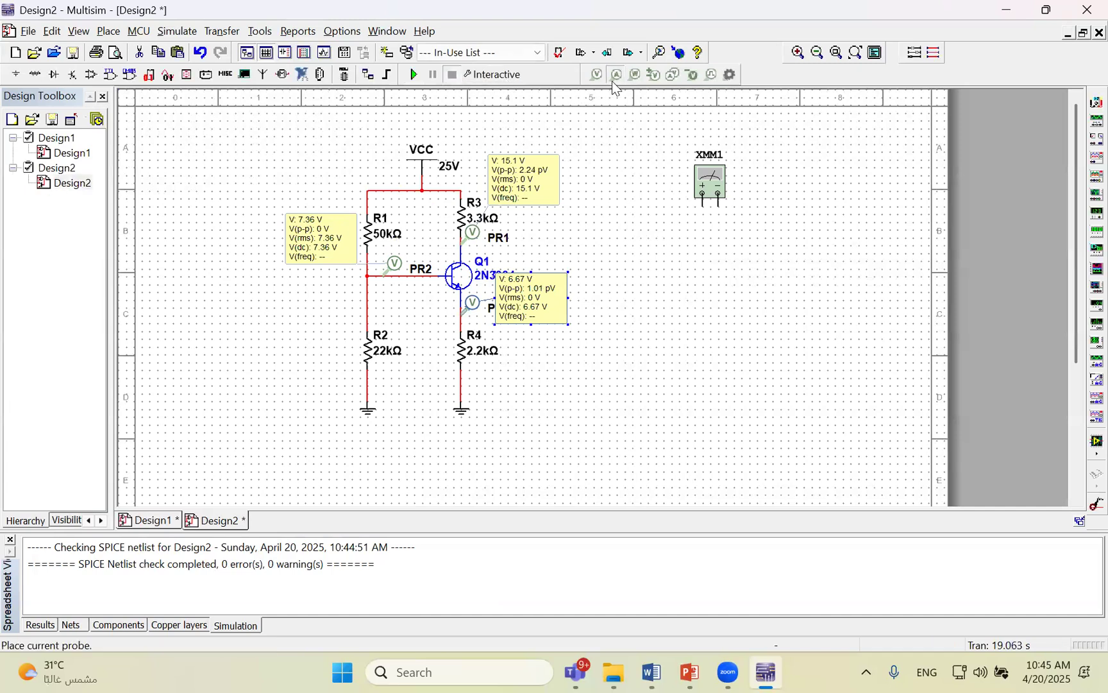
{"action": "left_click", "coordinate": [670, 269]}
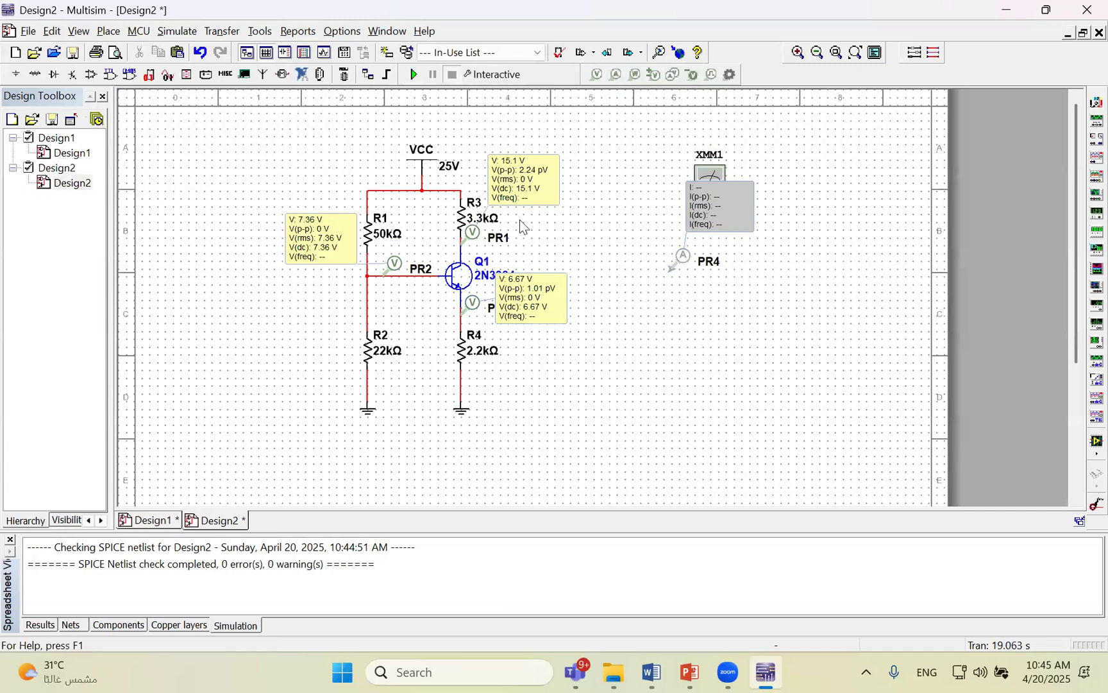
{"action": "left_click", "coordinate": [110, 75]}
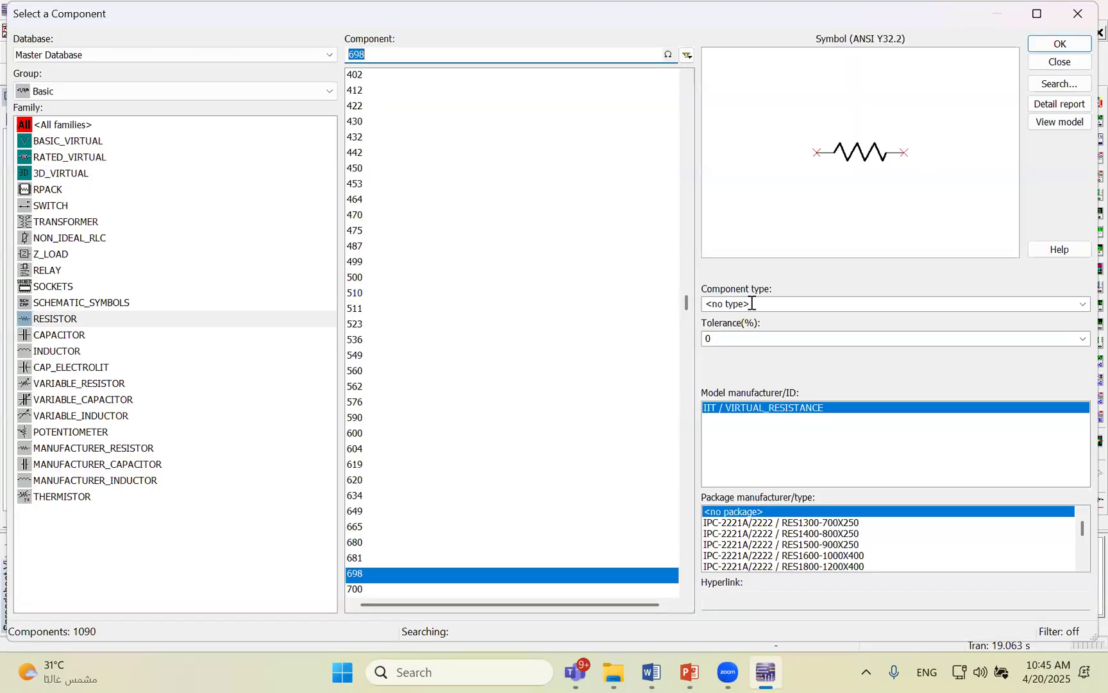
{"action": "left_click", "coordinate": [1072, 49]}
{"action": "left_click", "coordinate": [731, 259]}
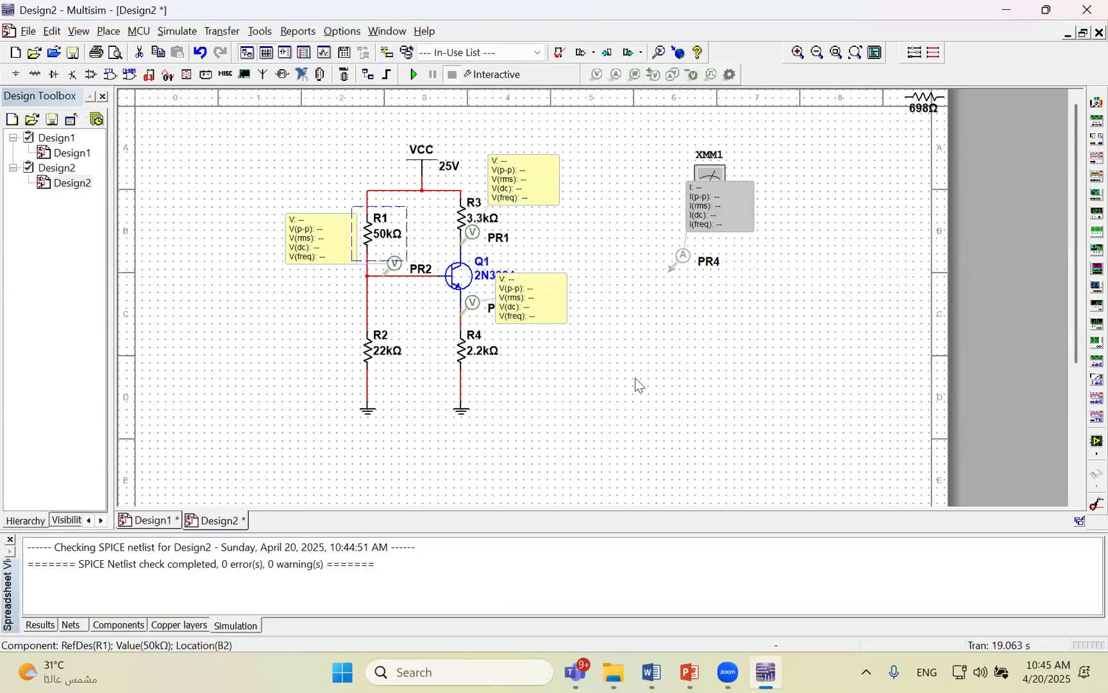
{"action": "key", "text": "ctrl+r"}
{"action": "left_click", "coordinate": [661, 308]}
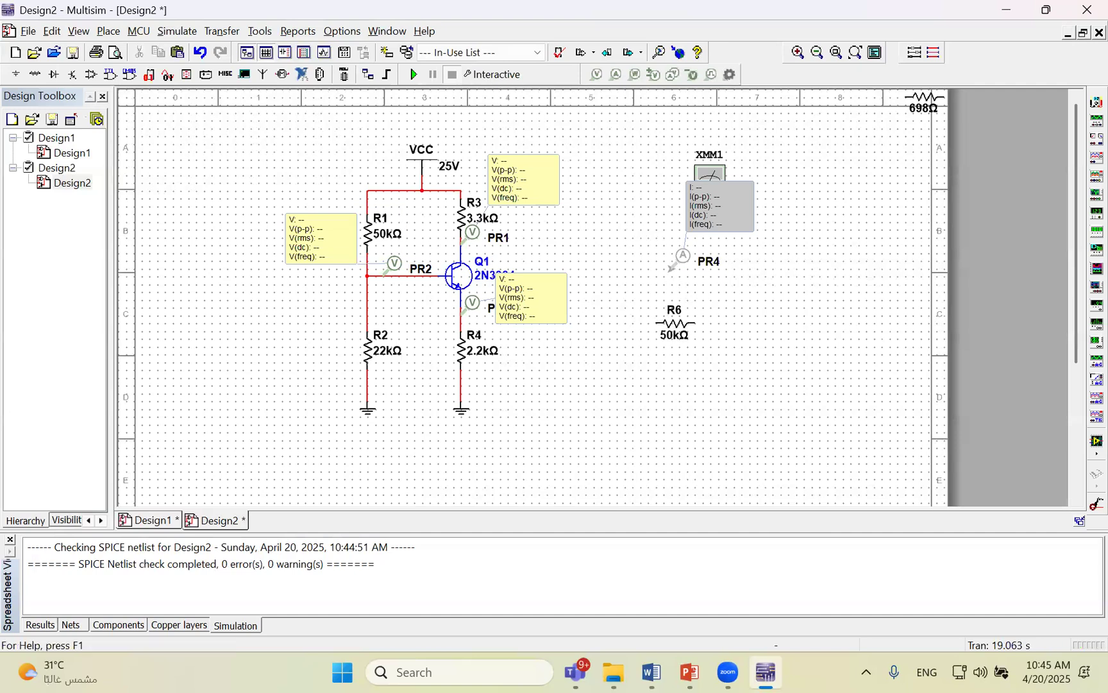
Step: Position the loose current probe at one end of the spare 50 kΩ resistor and at its other end
{"action": "left_click", "coordinate": [724, 309]}
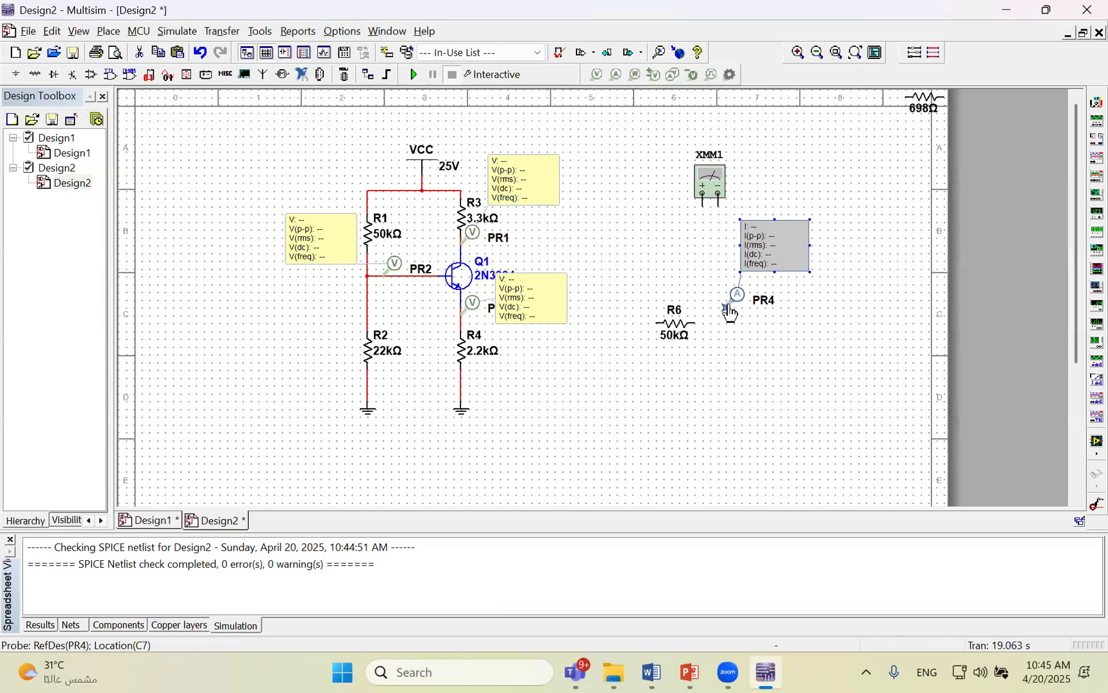
{"action": "left_click_drag", "start_coordinate": [730, 313], "coordinate": [704, 314]}
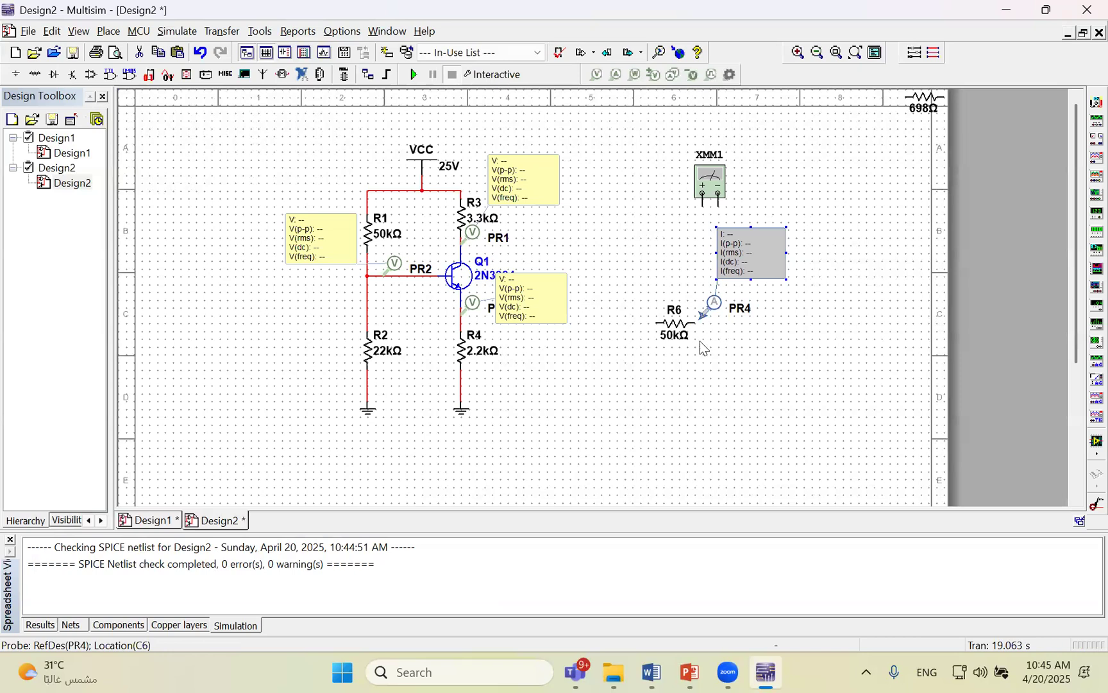
{"action": "left_click_drag", "start_coordinate": [715, 304], "coordinate": [668, 305]}
{"action": "left_click", "coordinate": [678, 316]}
{"action": "left_click", "coordinate": [681, 337]}
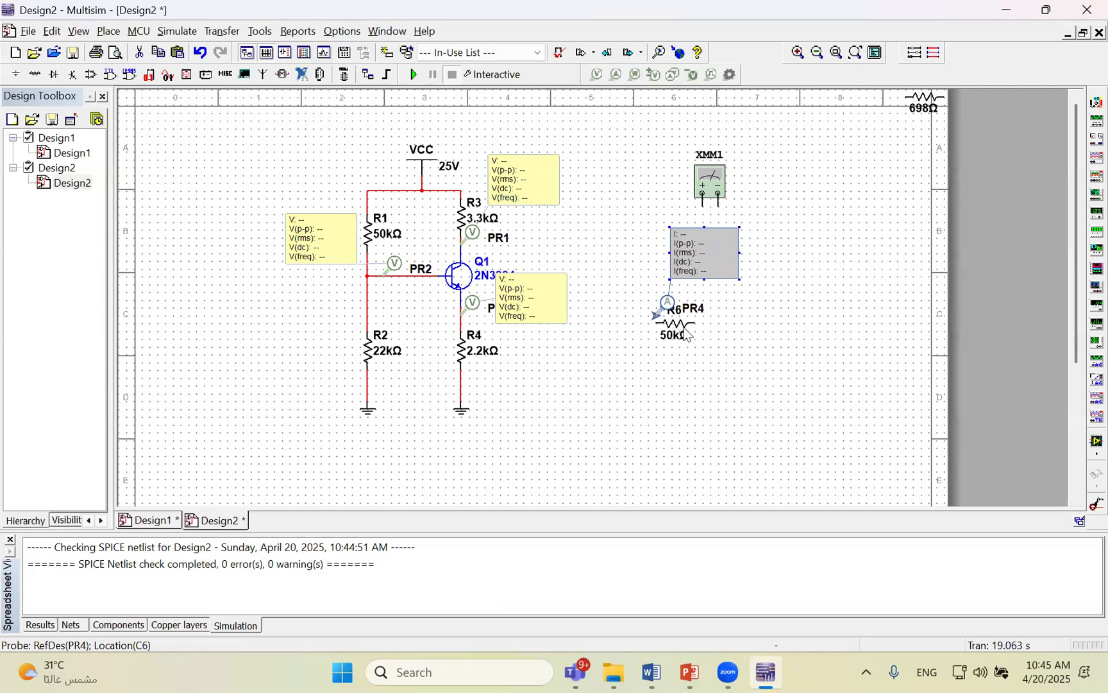
Step: Delete the spare 50 kΩ resistor and the unused multimeter
{"action": "key", "text": "Delete"}
{"action": "left_click", "coordinate": [703, 186]}
{"action": "key", "text": "Delete"}
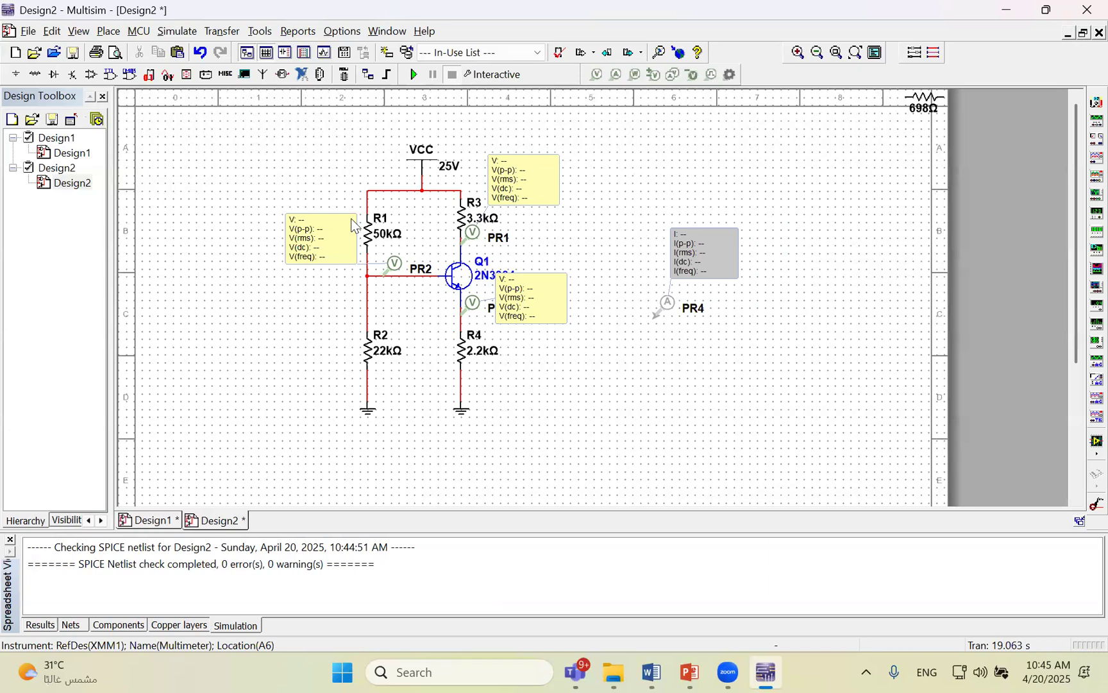
Step: Move VCC, R1, R3 and their nearby probes upward together to lengthen the wires above the transistor
{"action": "left_click_drag", "start_coordinate": [352, 152], "coordinate": [548, 225]}
{"action": "left_click_drag", "start_coordinate": [422, 193], "coordinate": [423, 161]}
{"action": "left_click", "coordinate": [615, 210]}
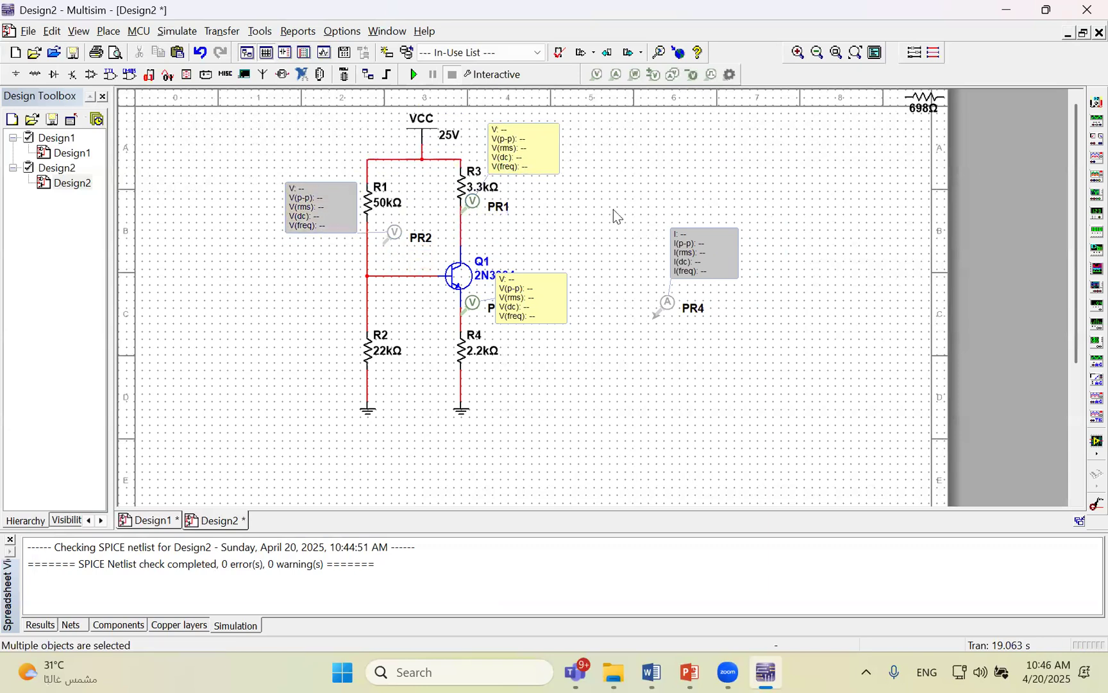
Step: Attach the loose current probe to the collector wire and place new current probes on the base and emitter wires
{"action": "left_click_drag", "start_coordinate": [664, 309], "coordinate": [470, 232]}
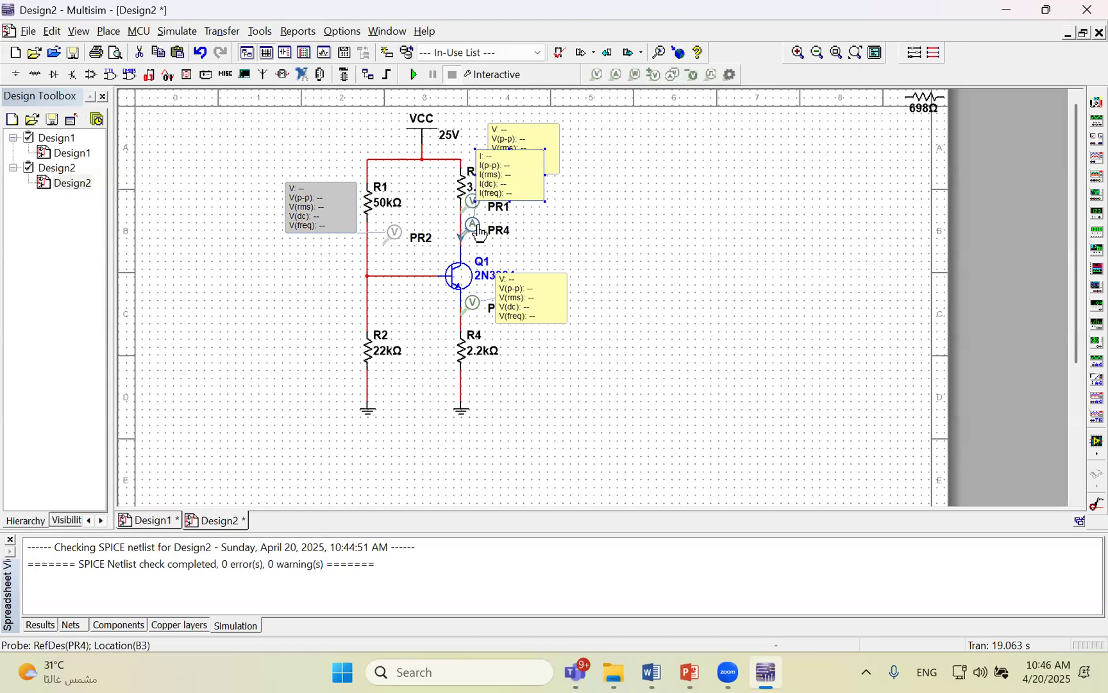
{"action": "left_click", "coordinate": [617, 74]}
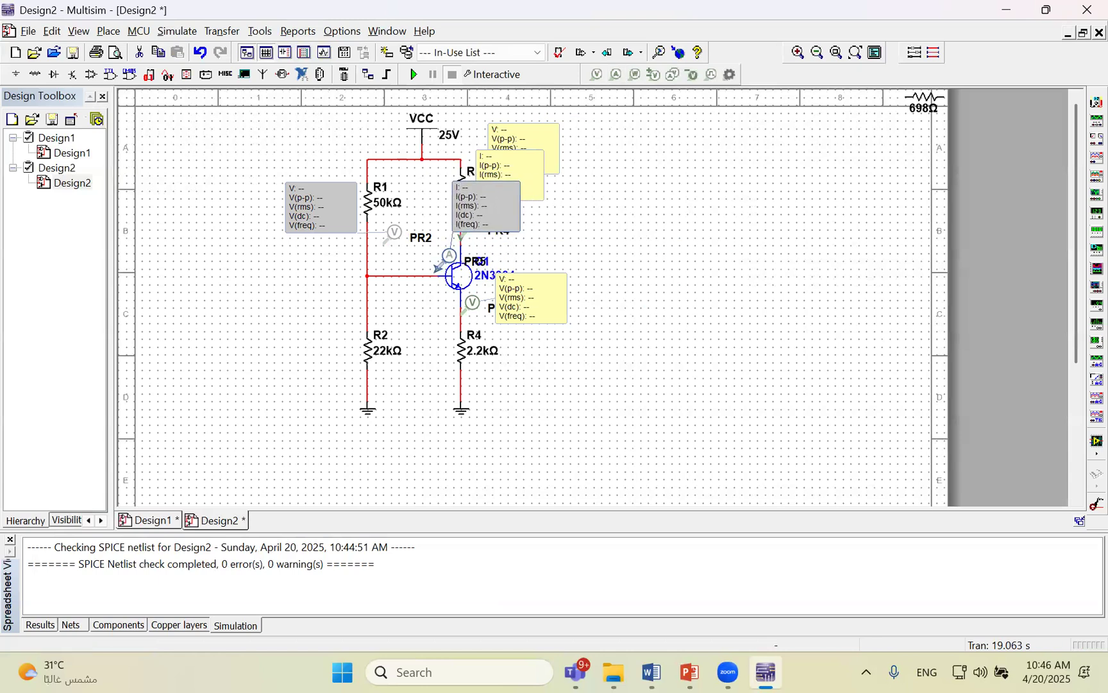
{"action": "left_click", "coordinate": [438, 269]}
{"action": "left_click_drag", "start_coordinate": [449, 255], "coordinate": [449, 262]}
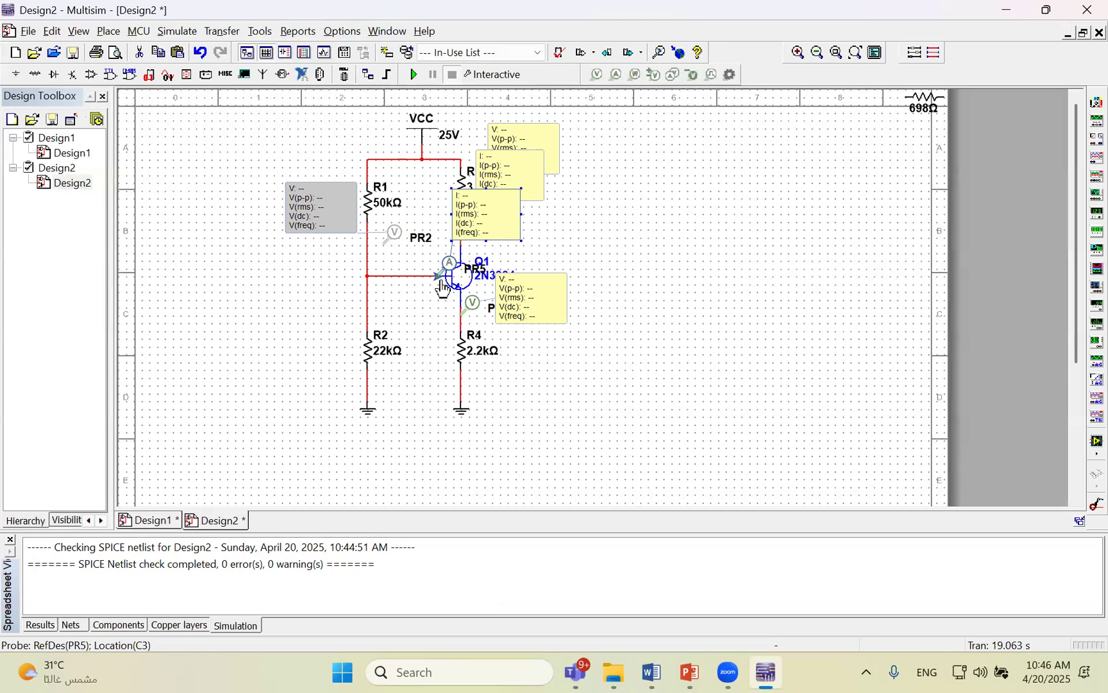
{"action": "left_click", "coordinate": [616, 74]}
{"action": "left_click", "coordinate": [461, 314]}
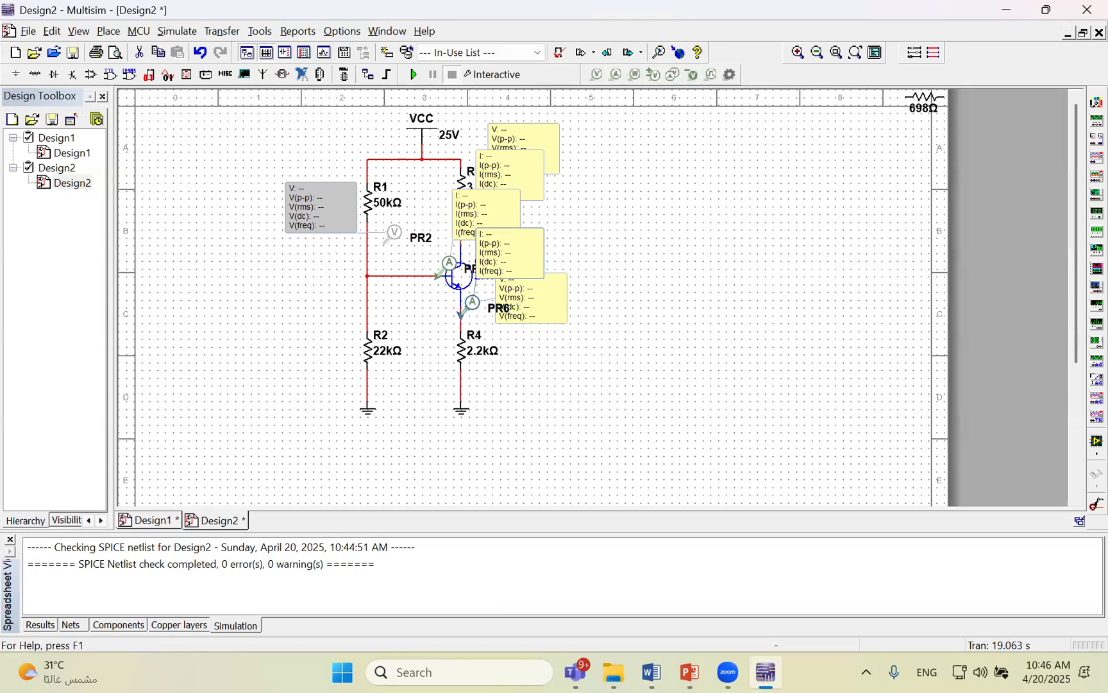
{"action": "left_click", "coordinate": [461, 321]}
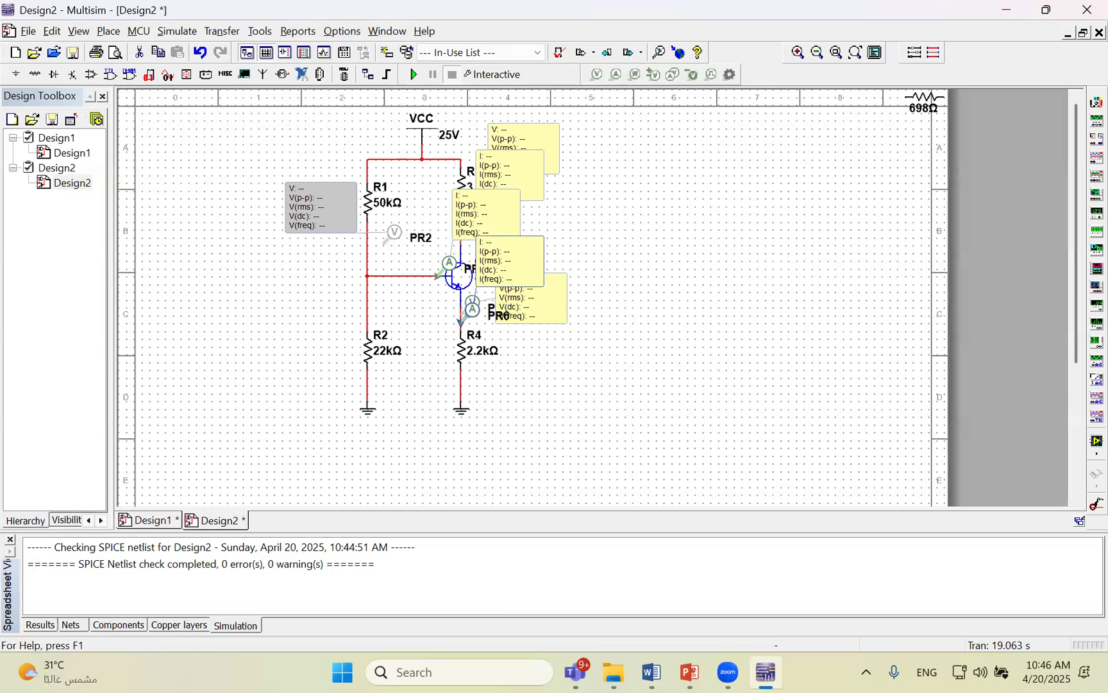
Step: Run the interactive simulation and spread the three current probe readouts so none overlaps another
{"action": "left_click", "coordinate": [415, 78]}
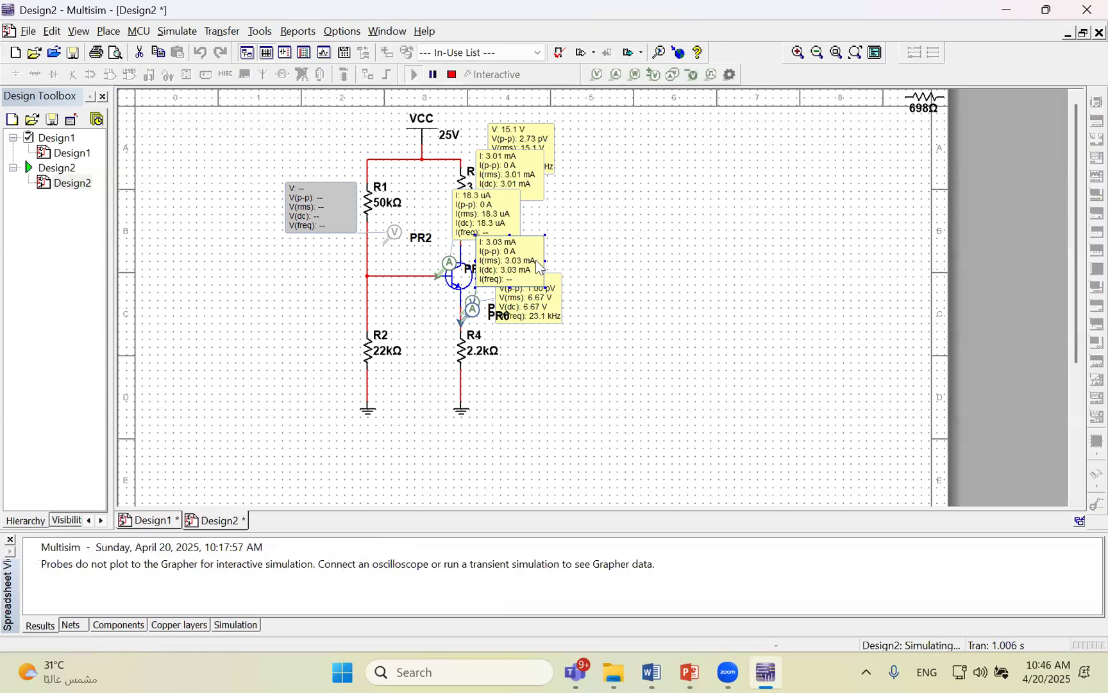
{"action": "left_click_drag", "start_coordinate": [536, 259], "coordinate": [392, 297]}
{"action": "left_click_drag", "start_coordinate": [479, 351], "coordinate": [529, 360]}
{"action": "left_click_drag", "start_coordinate": [503, 202], "coordinate": [572, 205]}
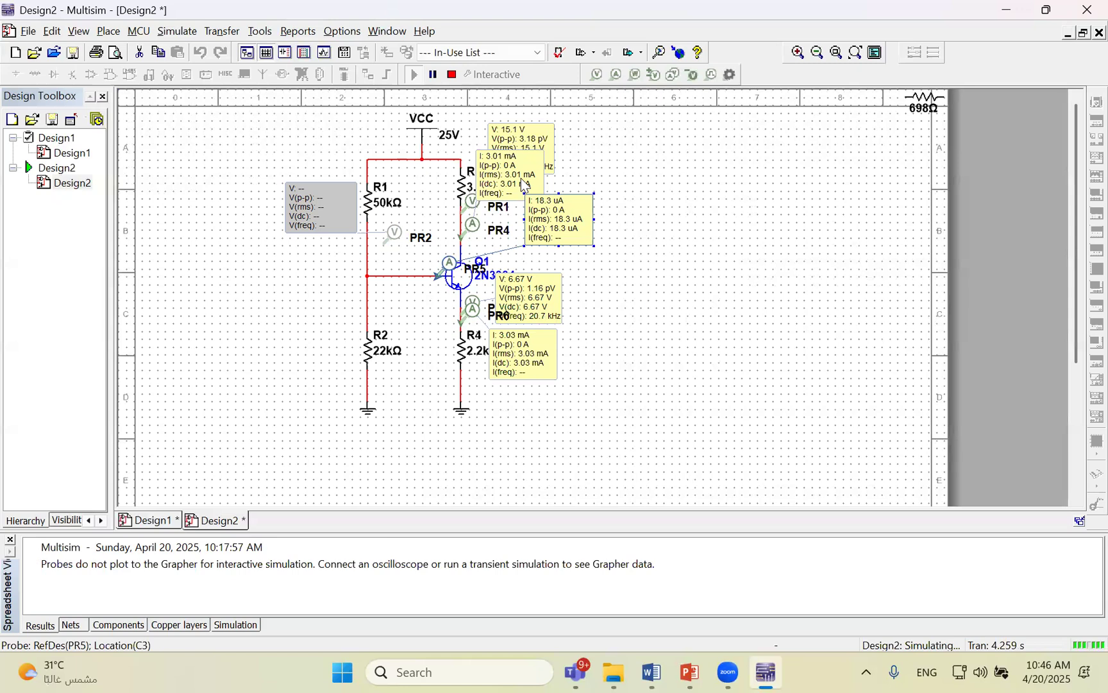
{"action": "left_click_drag", "start_coordinate": [522, 183], "coordinate": [610, 167]}
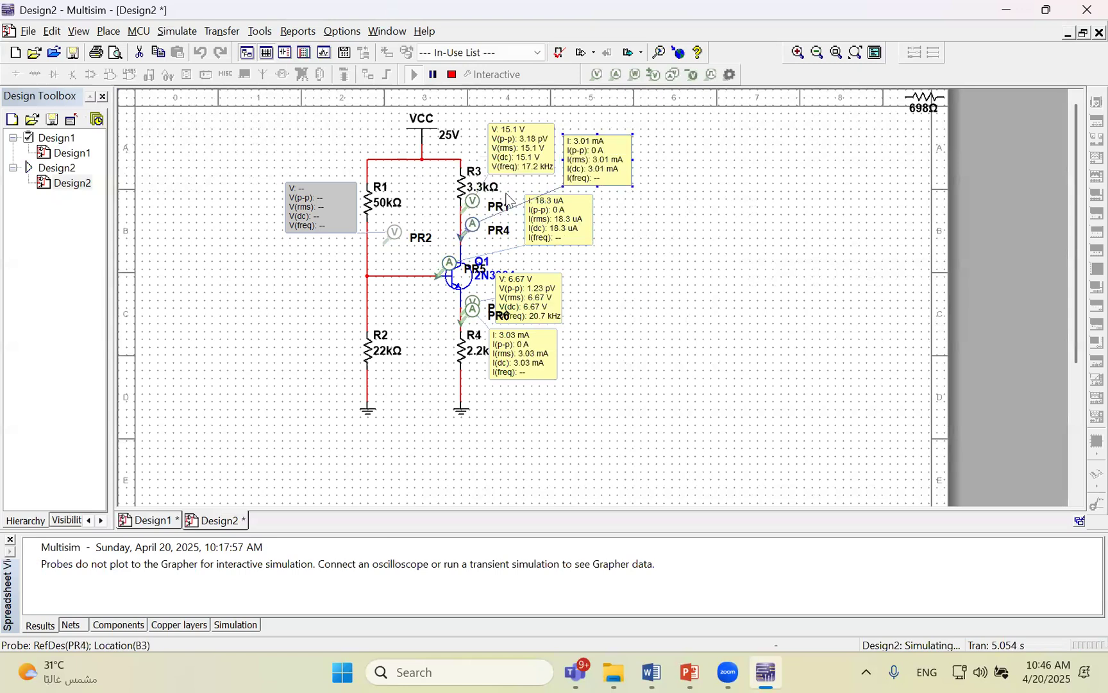
Step: Reattach the detached voltage probe PR2 to the wire below R1 and stop the simulation
{"action": "left_click", "coordinate": [511, 147]}
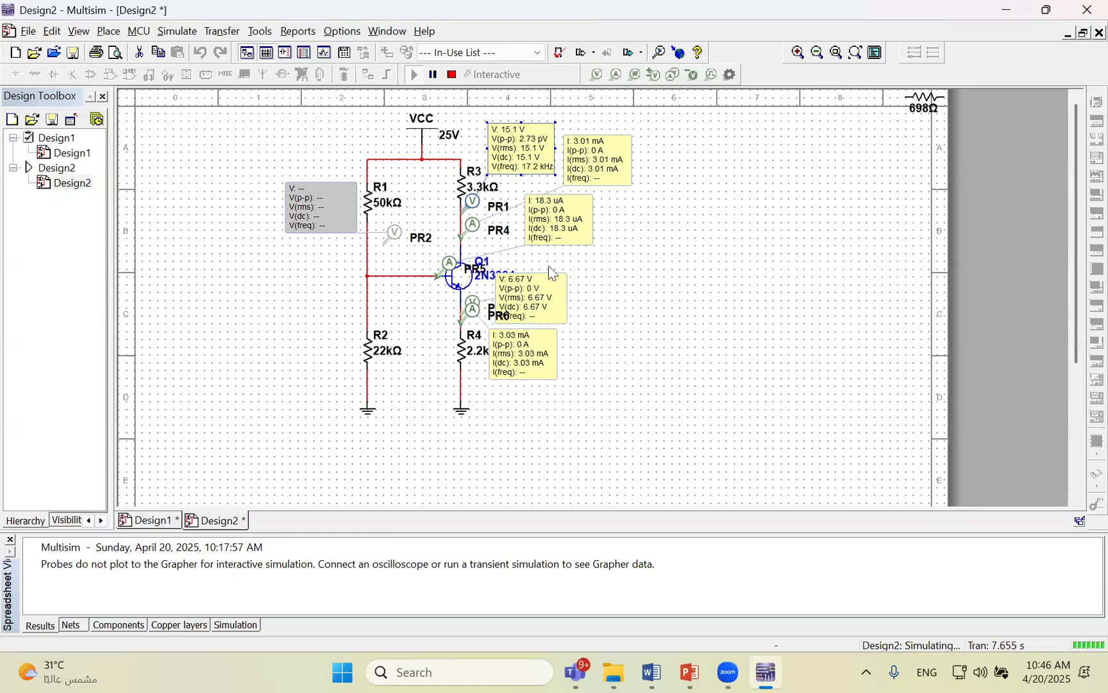
{"action": "left_click_drag", "start_coordinate": [394, 233], "coordinate": [379, 233]}
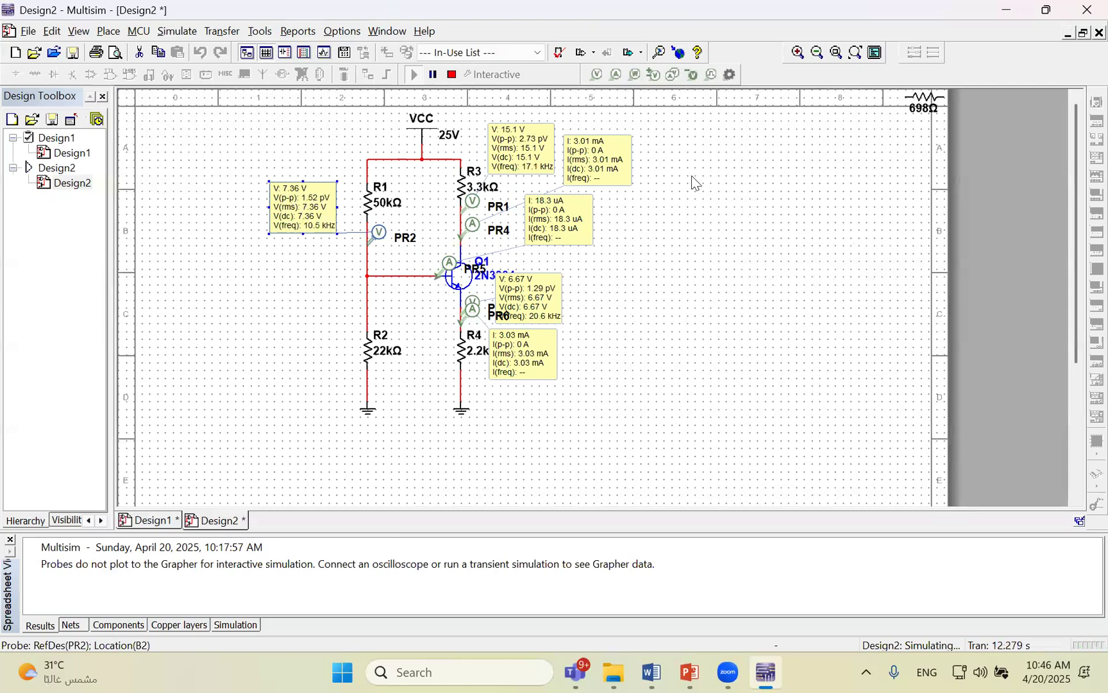
{"action": "left_click", "coordinate": [452, 75]}
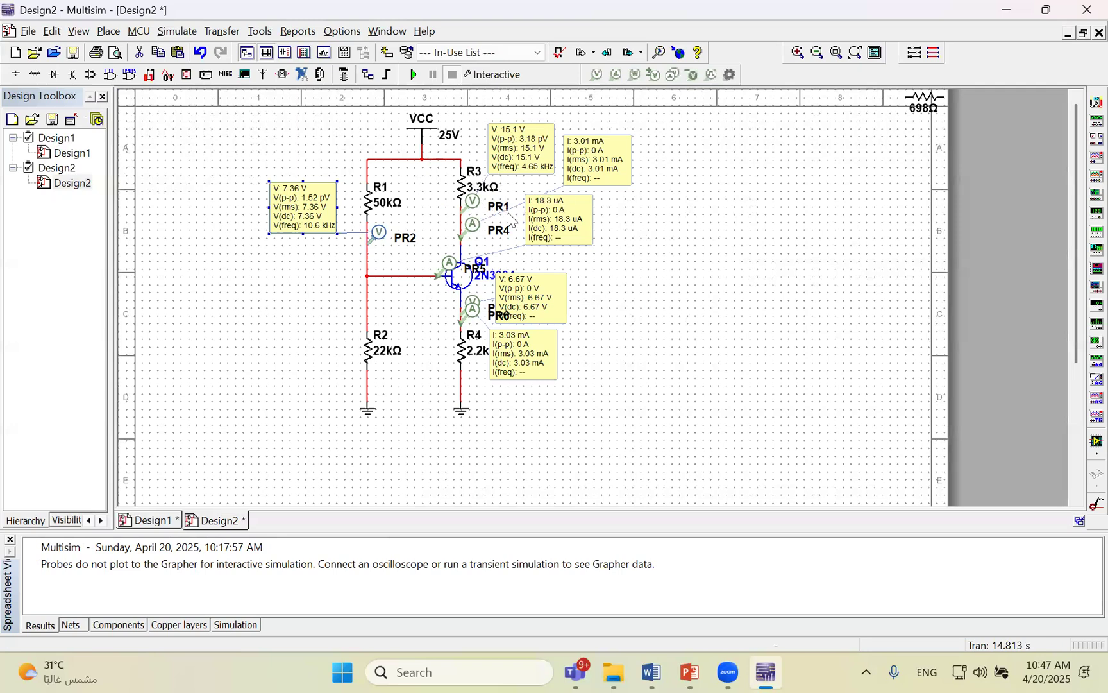
Step: Delete all the voltage and current probes from the amplifier schematic
{"action": "left_click", "coordinate": [473, 204]}
{"action": "key", "text": "Delete"}
{"action": "left_click", "coordinate": [474, 225]}
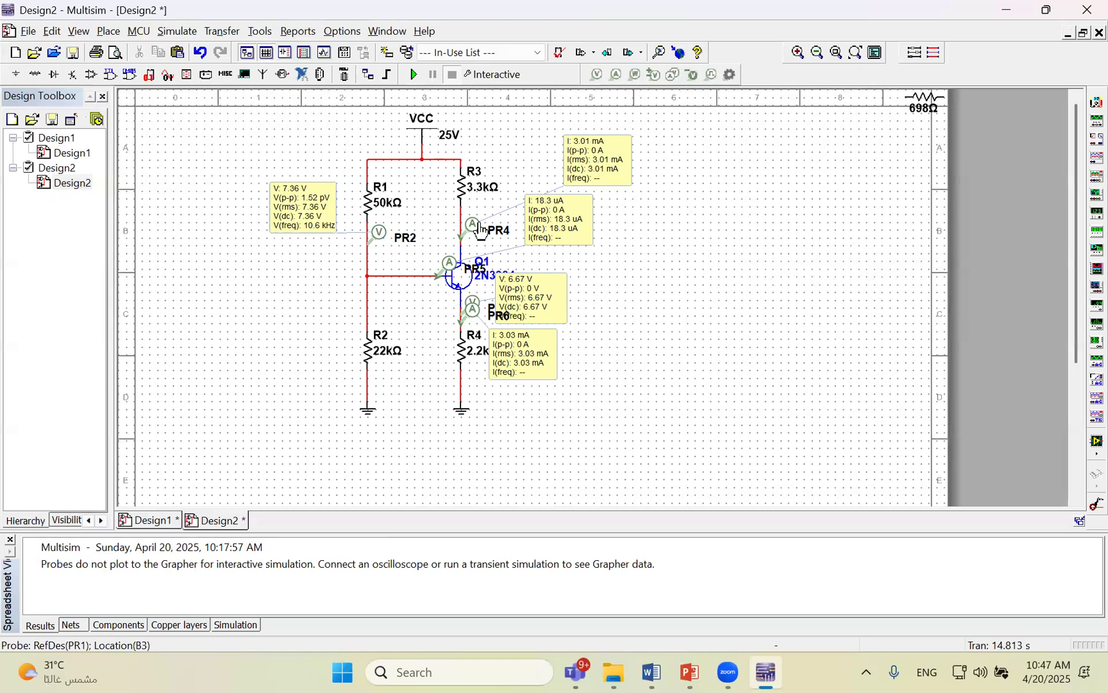
{"action": "key", "text": "Delete"}
{"action": "left_click", "coordinate": [454, 263]}
{"action": "key", "text": "Delete"}
{"action": "left_click", "coordinate": [473, 309]}
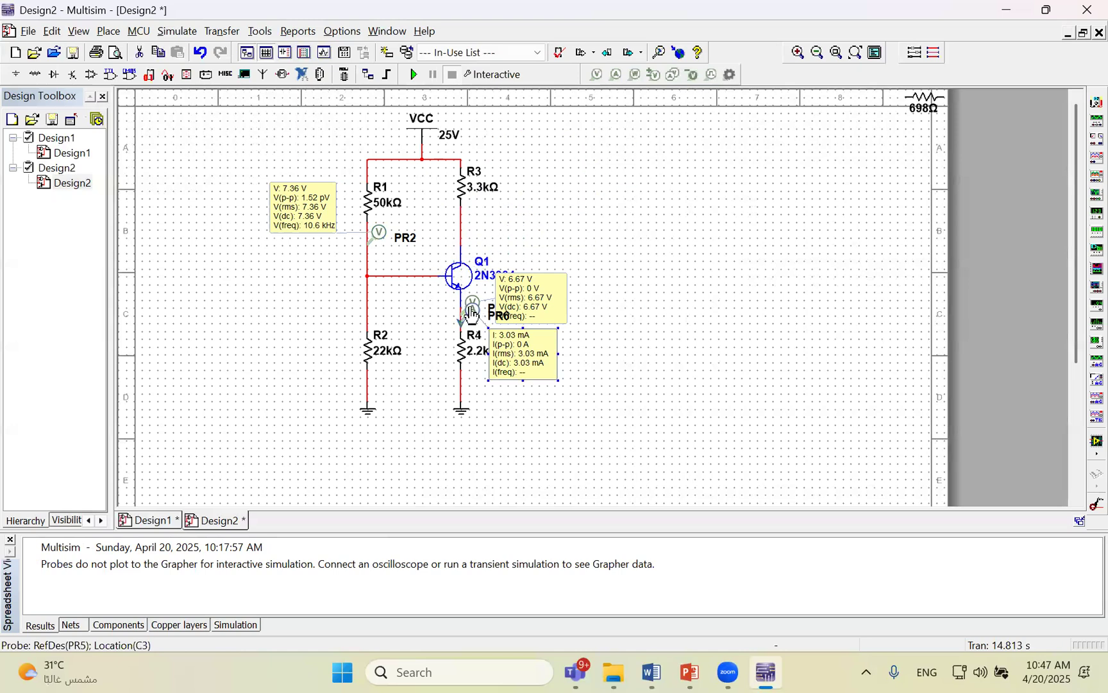
{"action": "key", "text": "Delete"}
{"action": "left_click", "coordinate": [472, 311]}
{"action": "key", "text": "Delete"}
{"action": "left_click", "coordinate": [377, 234]}
{"action": "key", "text": "Delete"}
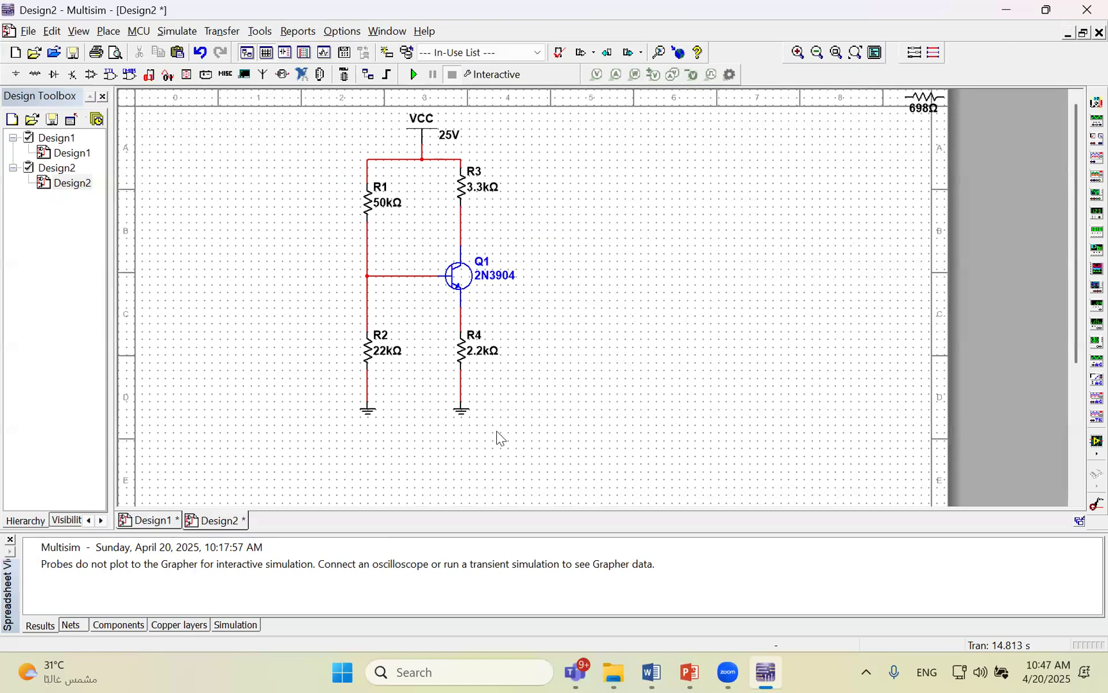
Step: Shift the entire circuit seven grid steps to the right to free space for the input stage
{"action": "key", "text": "ctrl+a"}
{"action": "key", "text": "Right"}
{"action": "key", "text": "Right"}
{"action": "key", "text": "Right"}
{"action": "key", "text": "Right"}
{"action": "key", "text": "Right"}
{"action": "key", "text": "Right"}
{"action": "key", "text": "Right"}
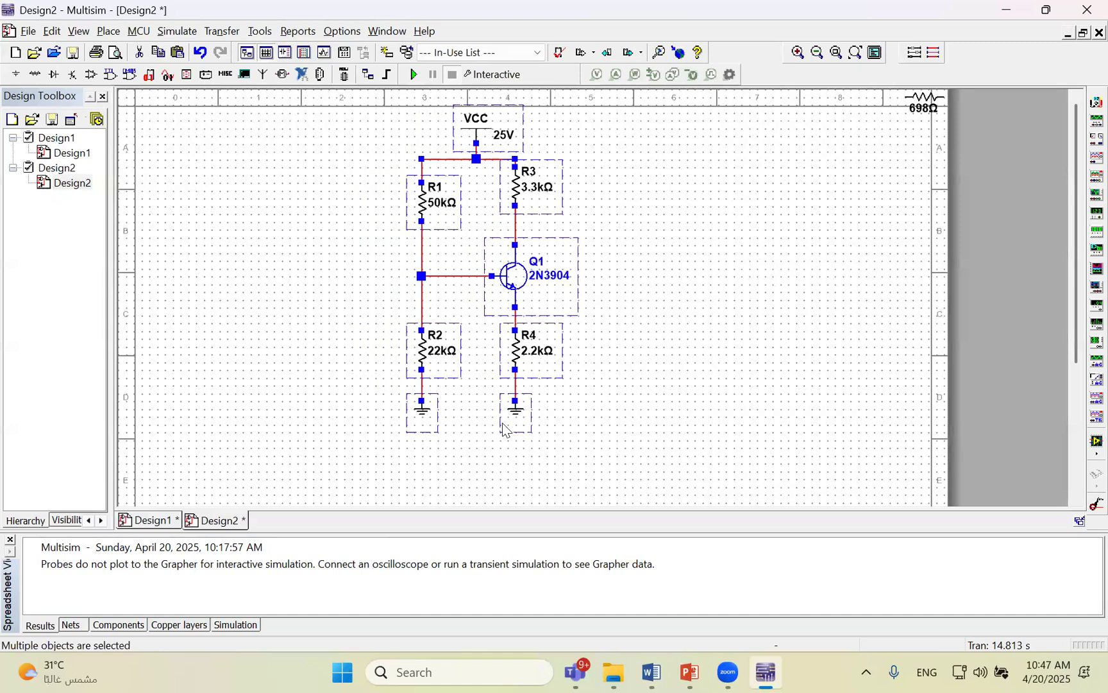
{"action": "left_click", "coordinate": [144, 183]}
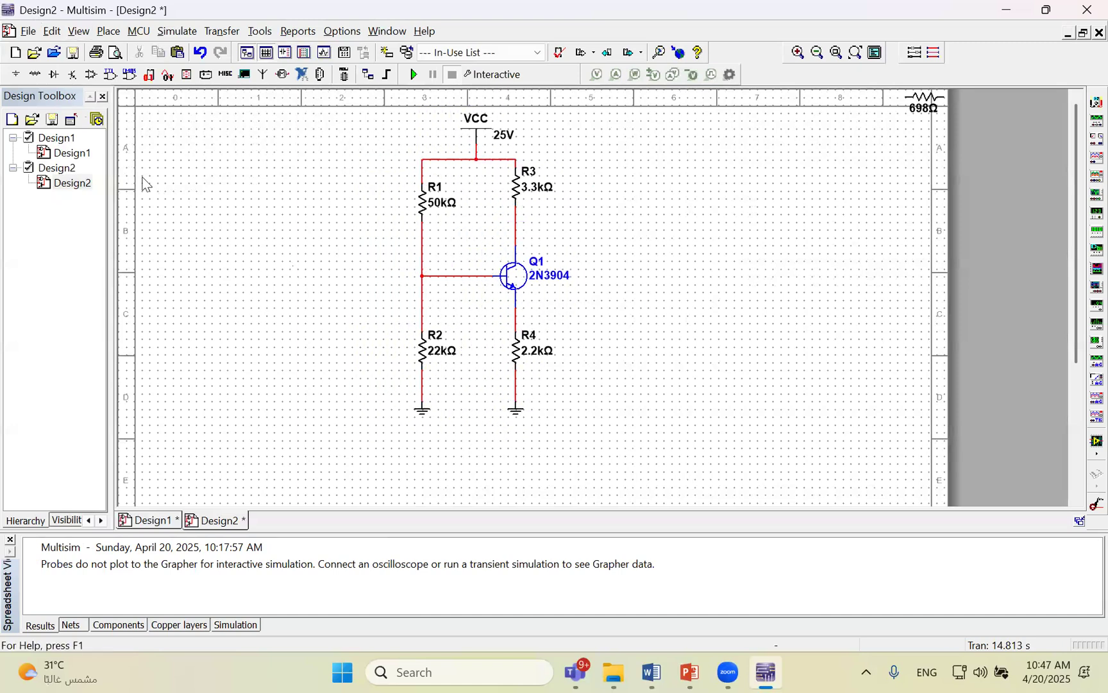
Step: Place a 430 nF capacitor from the Basic group's CAPACITOR family to the left of the base node
{"action": "left_click", "coordinate": [16, 76]}
{"action": "key", "text": "Escape"}
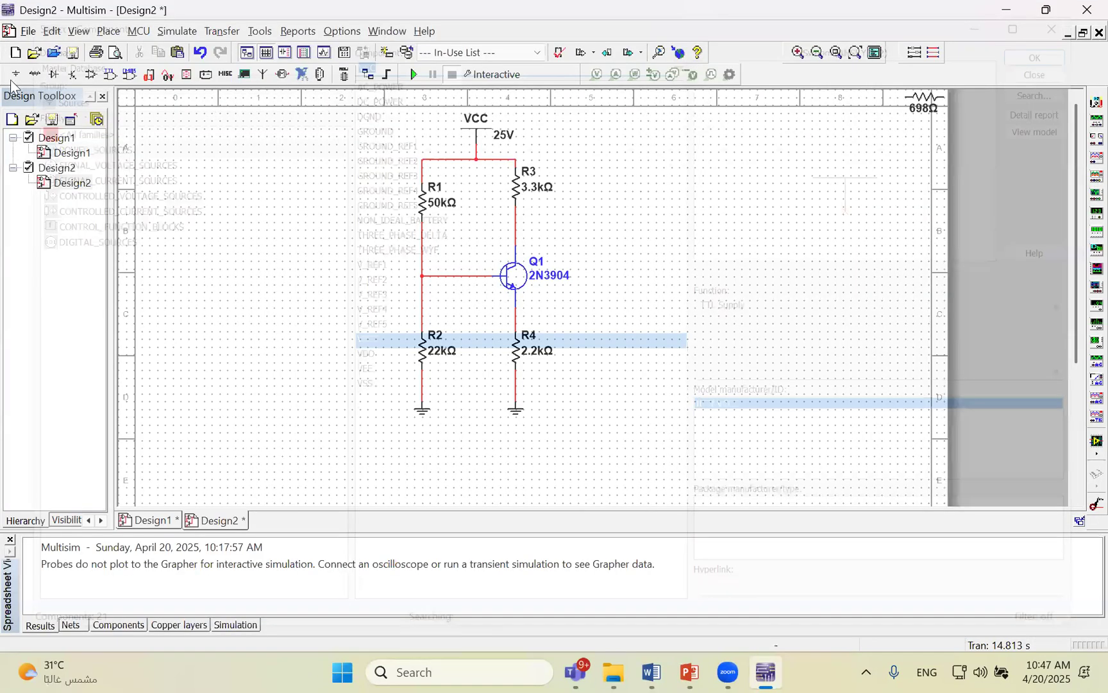
{"action": "left_click", "coordinate": [33, 77]}
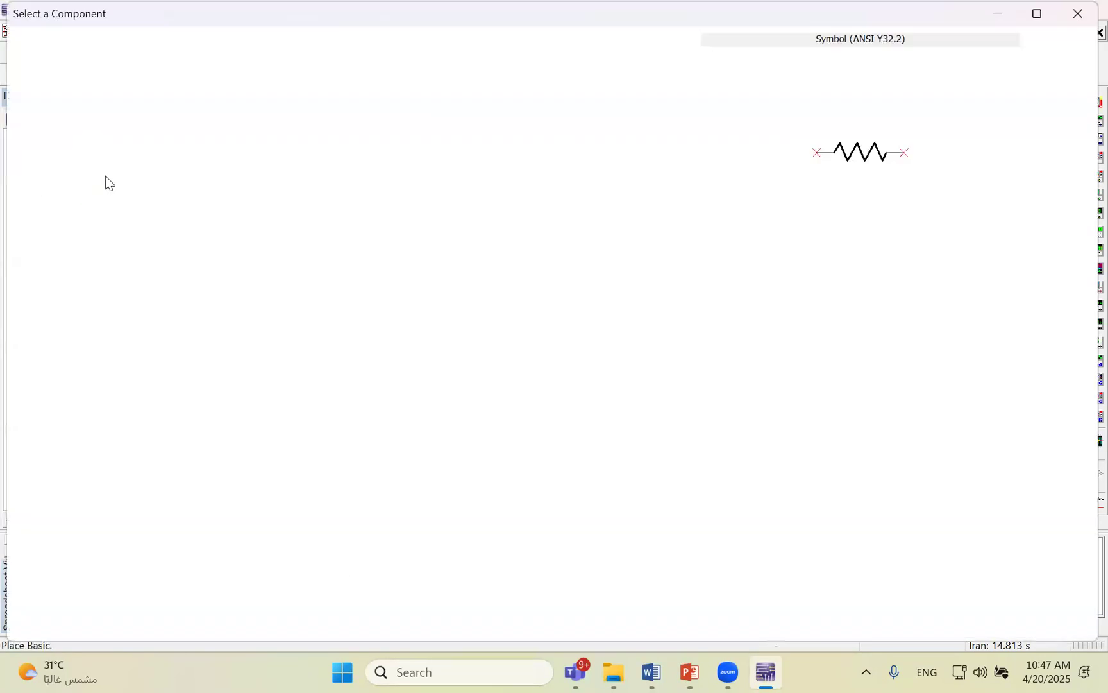
{"action": "left_click", "coordinate": [69, 335]}
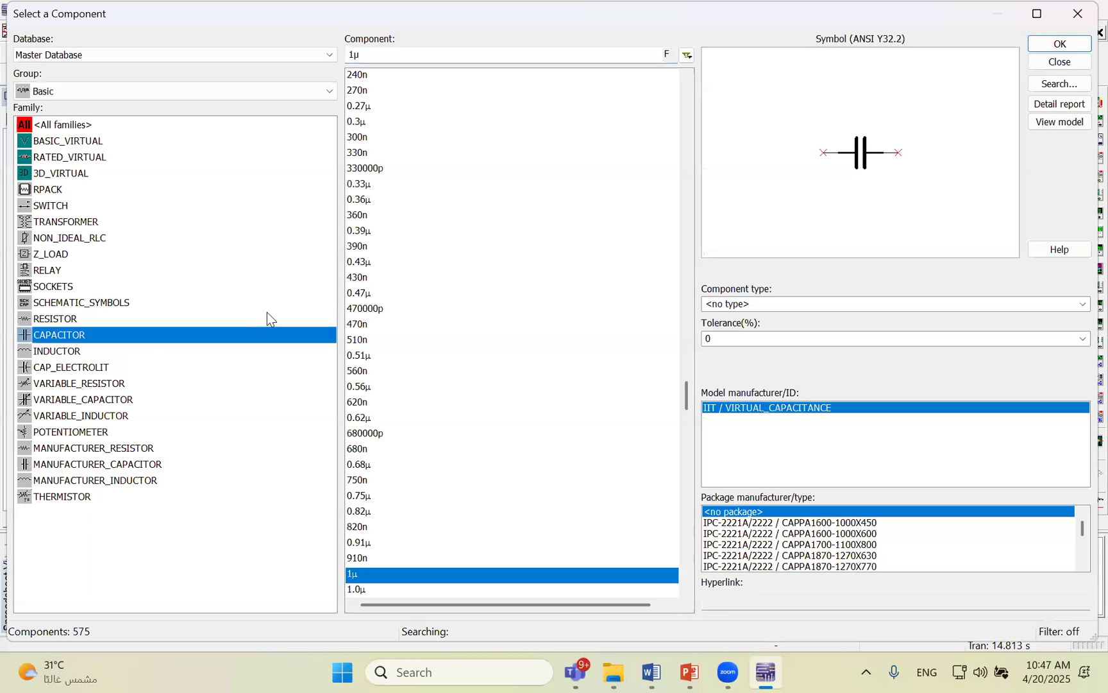
{"action": "double_click", "coordinate": [432, 284]}
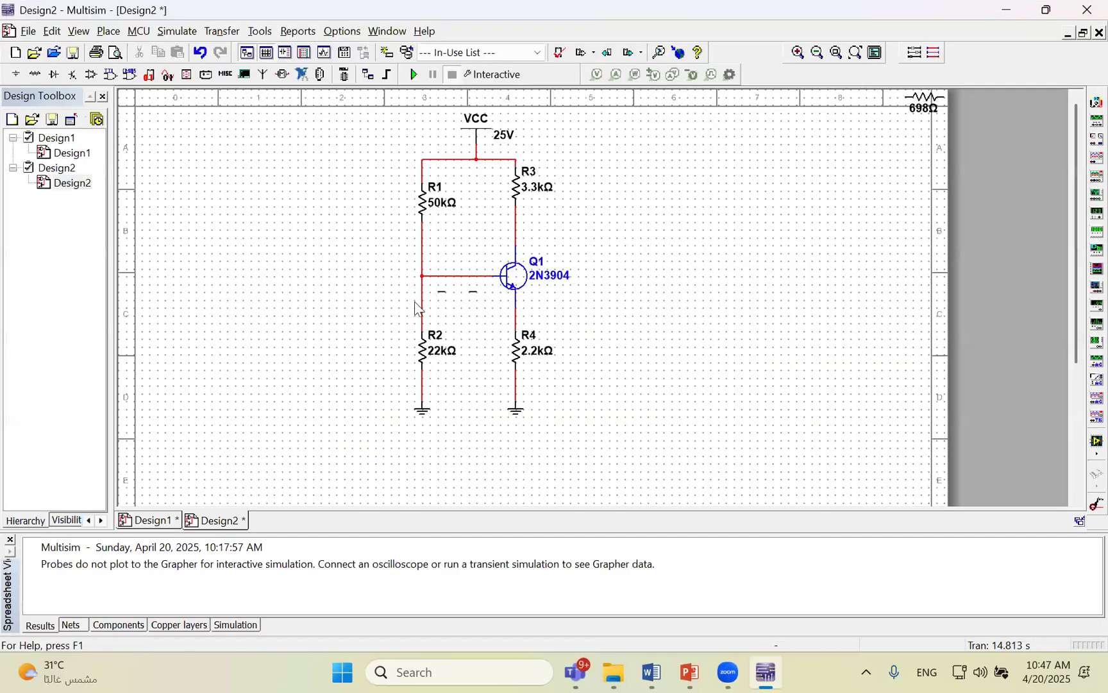
{"action": "left_click", "coordinate": [330, 280]}
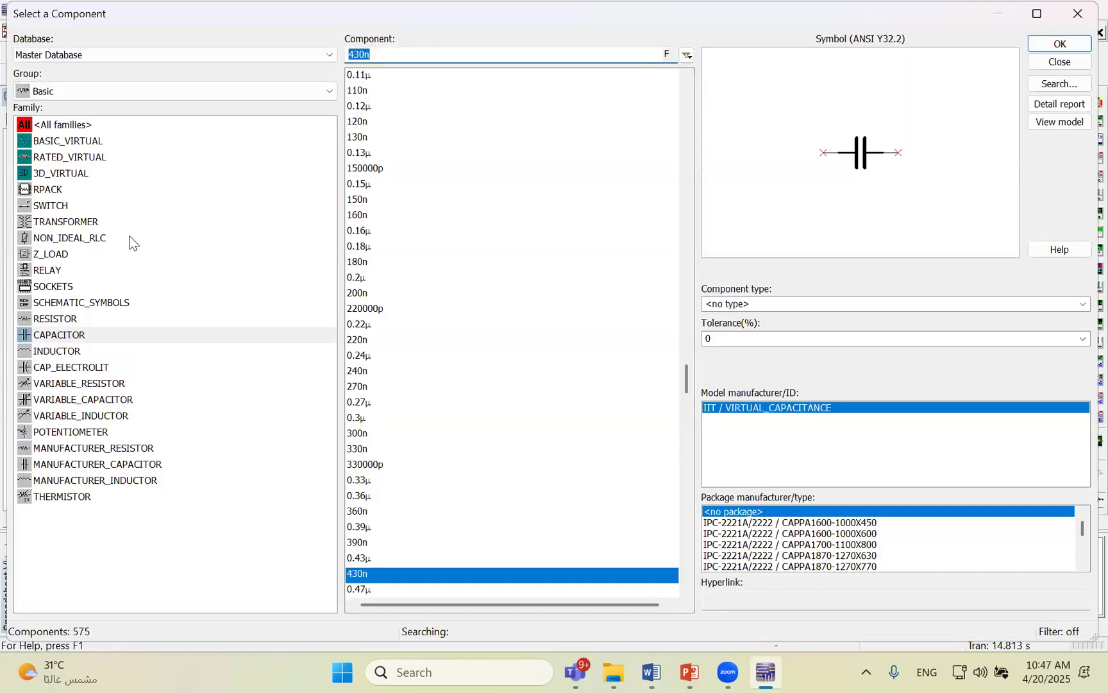
{"action": "key", "text": "Escape"}
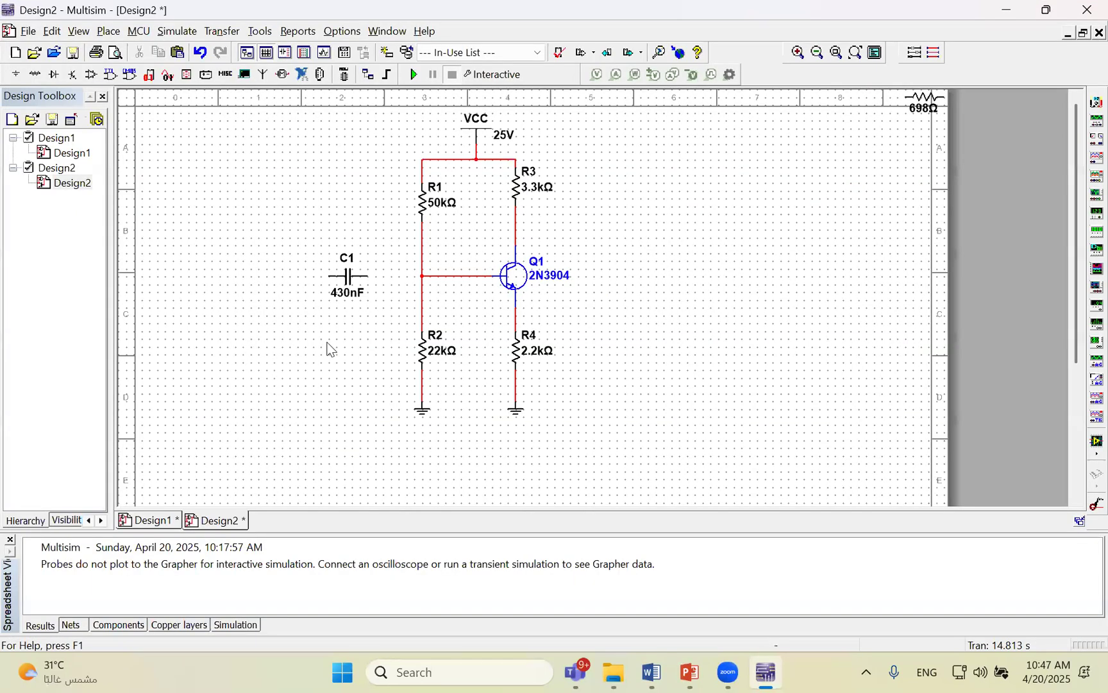
Step: Duplicate the 430 nF capacitor twice, placing one copy right of R3 and the other right of R4
{"action": "left_click", "coordinate": [362, 280]}
{"action": "key", "text": "ctrl+c"}
{"action": "key", "text": "ctrl+v"}
{"action": "left_click", "coordinate": [625, 216]}
{"action": "key", "text": "ctrl+v"}
{"action": "left_click", "coordinate": [650, 363]}
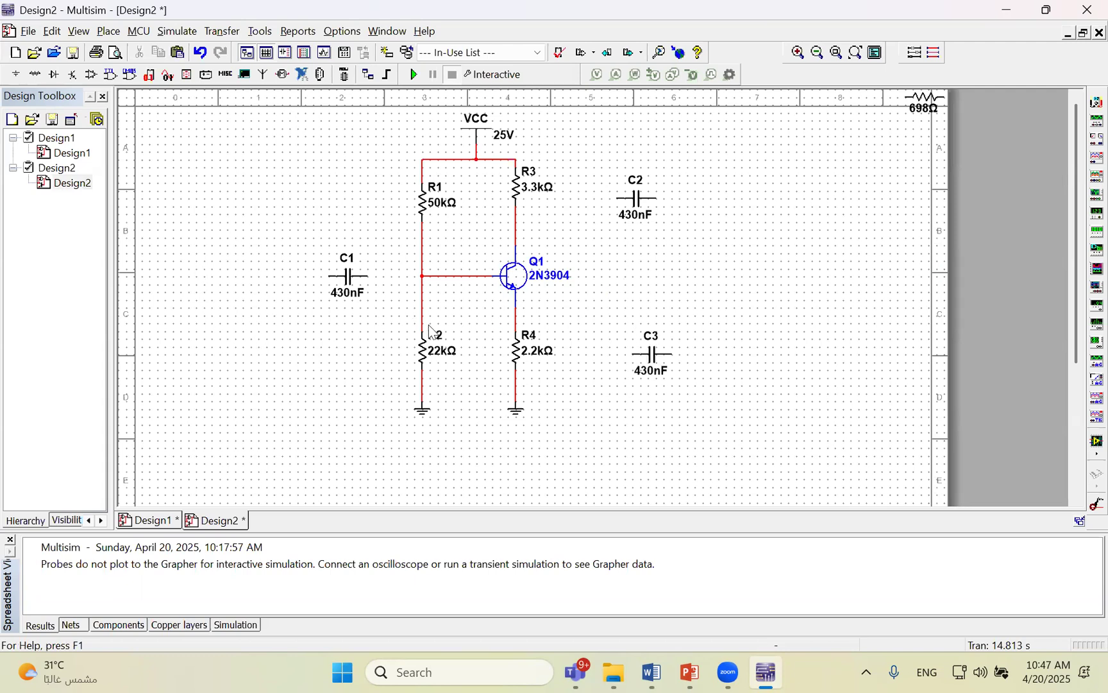
Step: Place a horizontal copy of R2 left of C1 and wire C1 between that resistor and the base node
{"action": "left_click", "coordinate": [423, 367]}
{"action": "key", "text": "ctrl+c"}
{"action": "key", "text": "ctrl+v"}
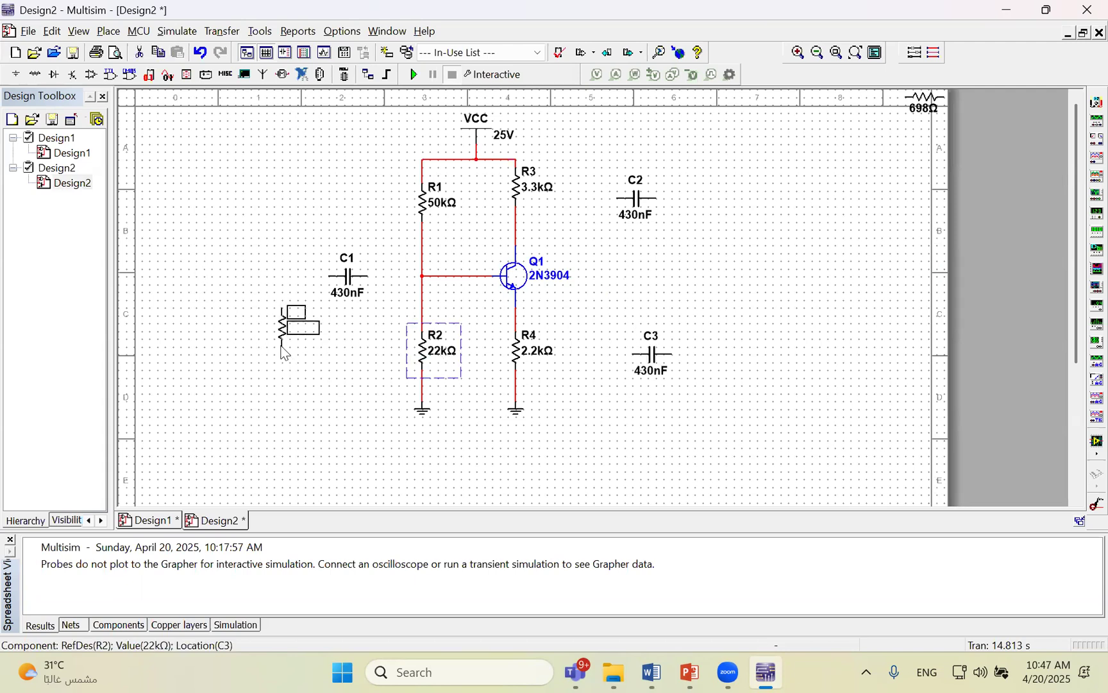
{"action": "left_click", "coordinate": [283, 283]}
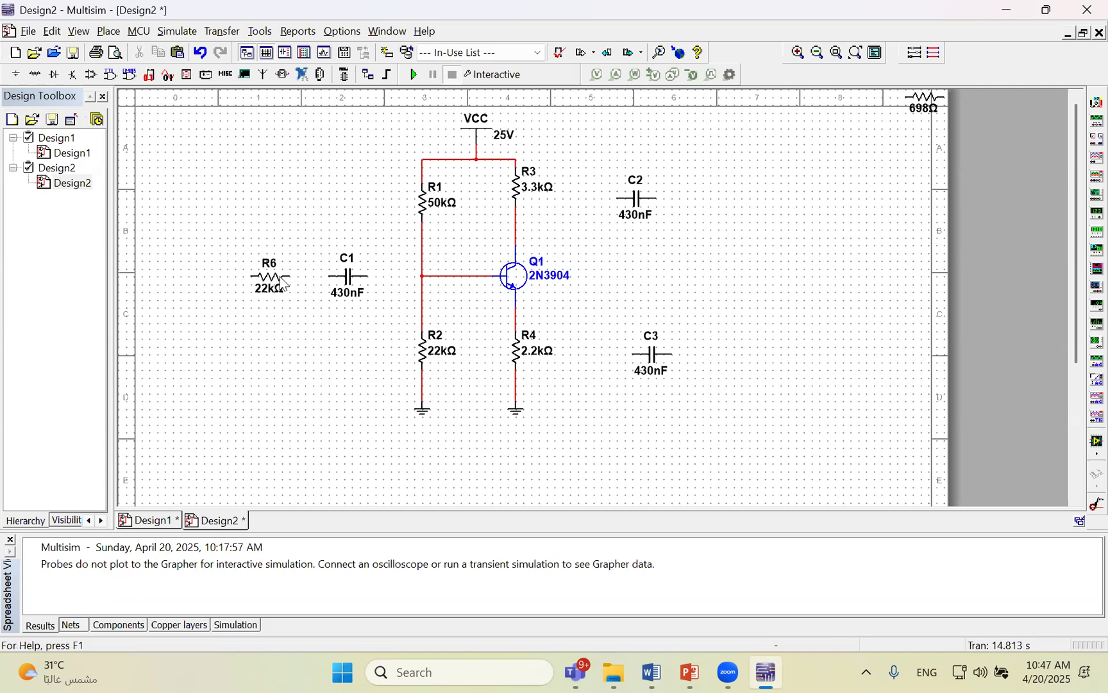
{"action": "left_click", "coordinate": [327, 277]}
Step: Lower C2 to the level of the collector wire and connect its left terminal to the collector
{"action": "left_click_drag", "start_coordinate": [639, 200], "coordinate": [643, 233]}
{"action": "left_click", "coordinate": [610, 238]}
{"action": "left_click", "coordinate": [614, 228]}
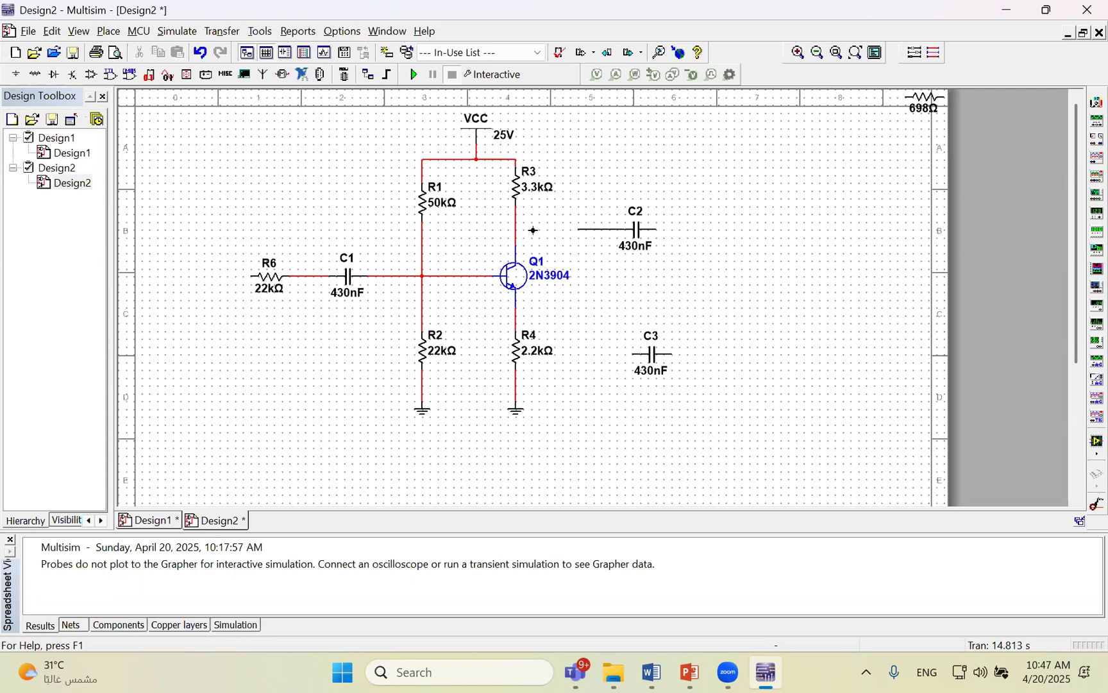
{"action": "left_click", "coordinate": [513, 232]}
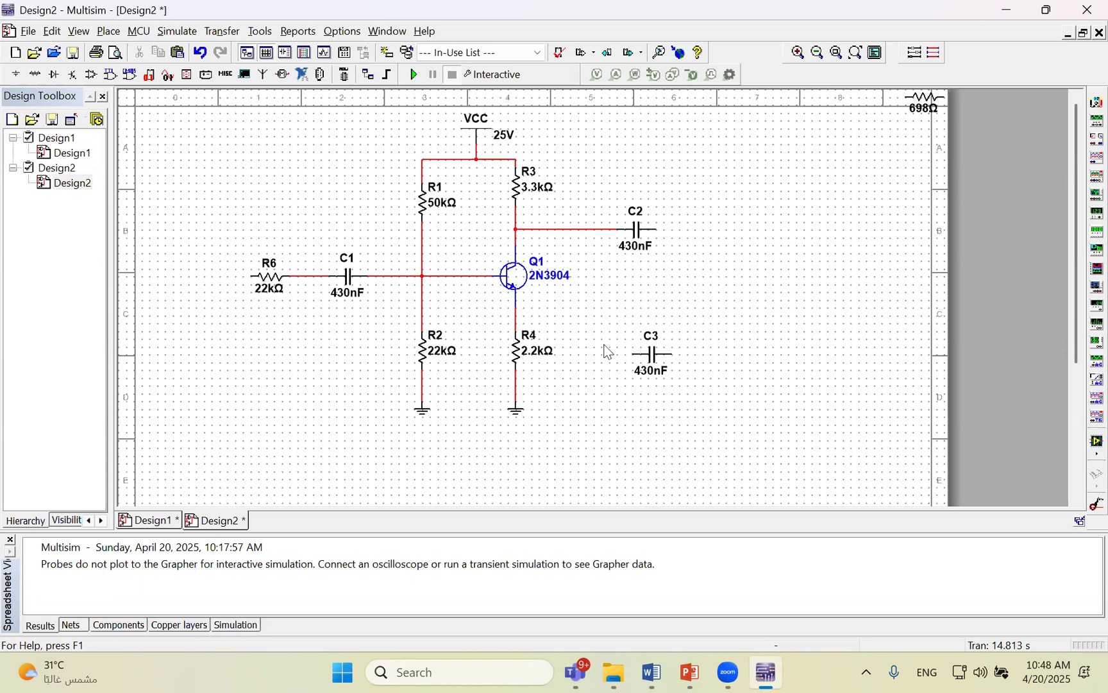
Step: Rotate C3 to vertical and move it closer to R4
{"action": "left_click", "coordinate": [640, 357]}
{"action": "key", "text": "ctrl+r"}
{"action": "left_click_drag", "start_coordinate": [650, 358], "coordinate": [603, 357]}
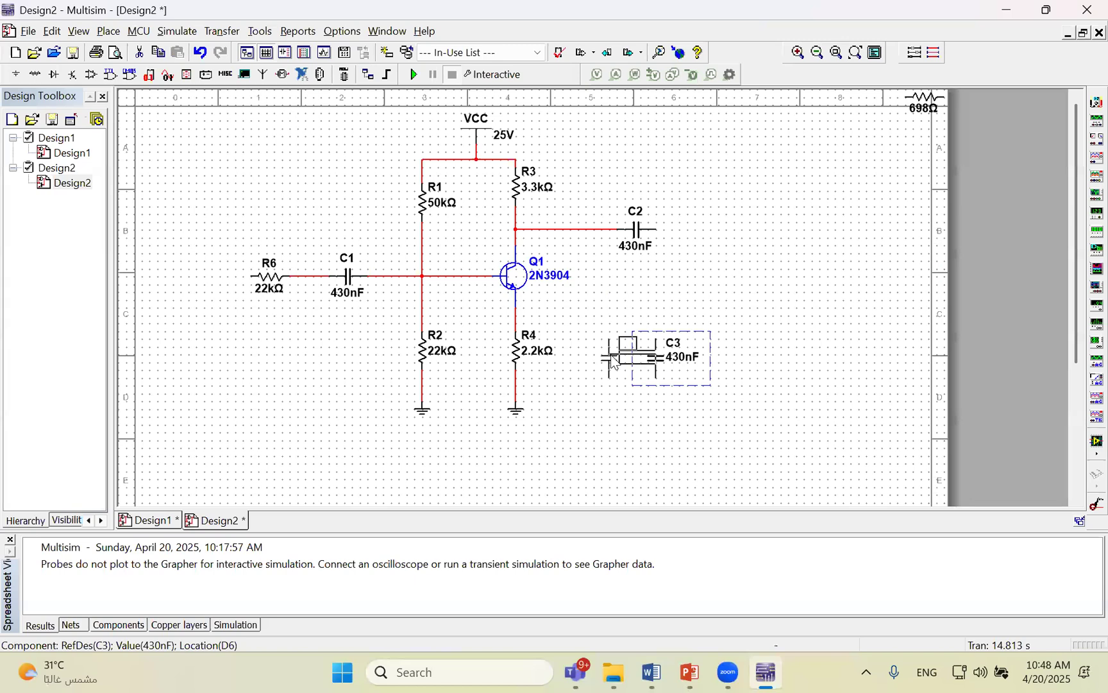
Step: Place a ground copy below C3, then wire C3 between that ground and the emitter node
{"action": "left_click", "coordinate": [518, 418]}
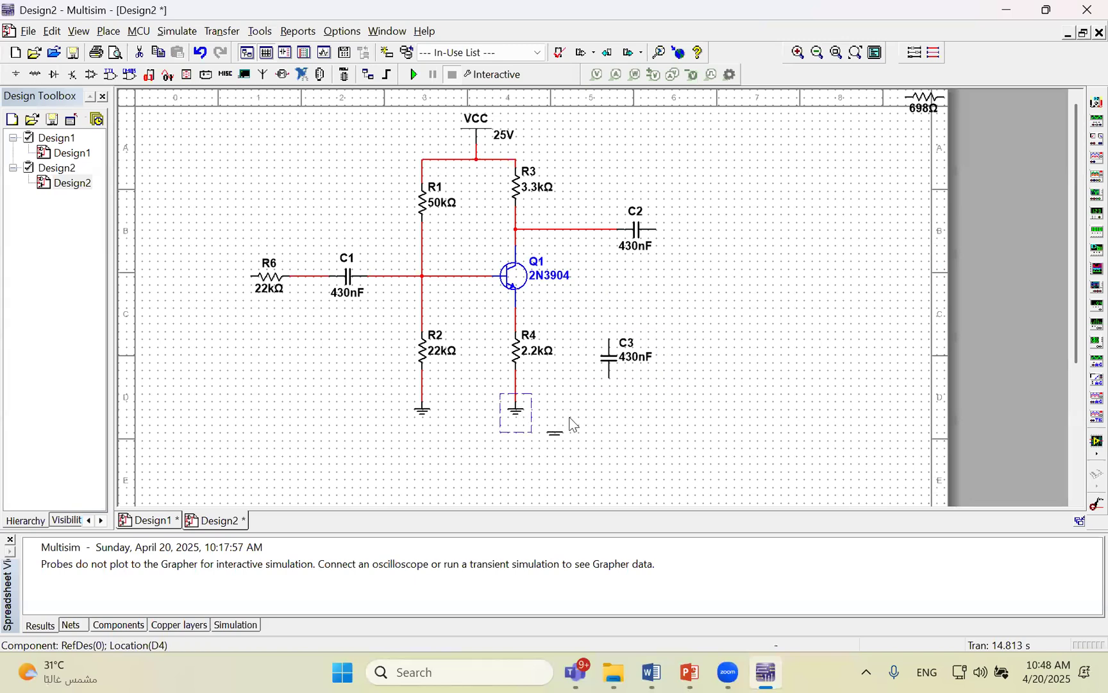
{"action": "left_click", "coordinate": [605, 399]}
{"action": "left_click", "coordinate": [608, 378]}
{"action": "left_click", "coordinate": [608, 400]}
{"action": "left_click", "coordinate": [608, 339]}
{"action": "left_click", "coordinate": [517, 323]}
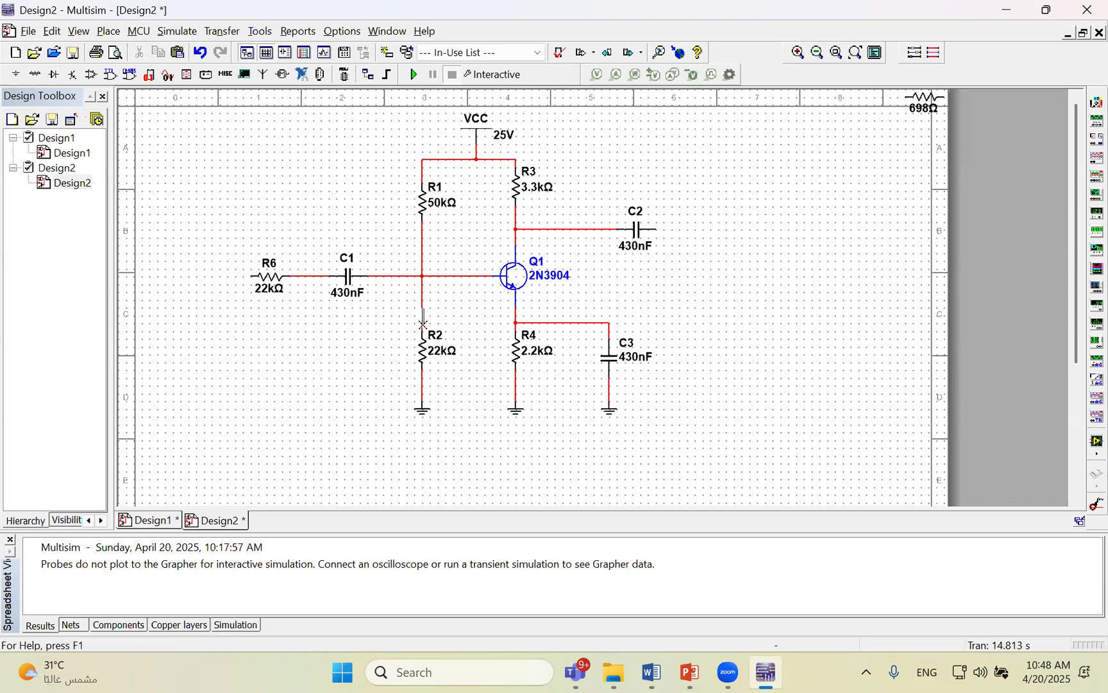
Step: Place a vertical copy of R2 right of C2 as the load resistor and wire its upper end to C2
{"action": "left_click", "coordinate": [413, 361]}
{"action": "key", "text": "ctrl+c"}
{"action": "key", "text": "ctrl+v"}
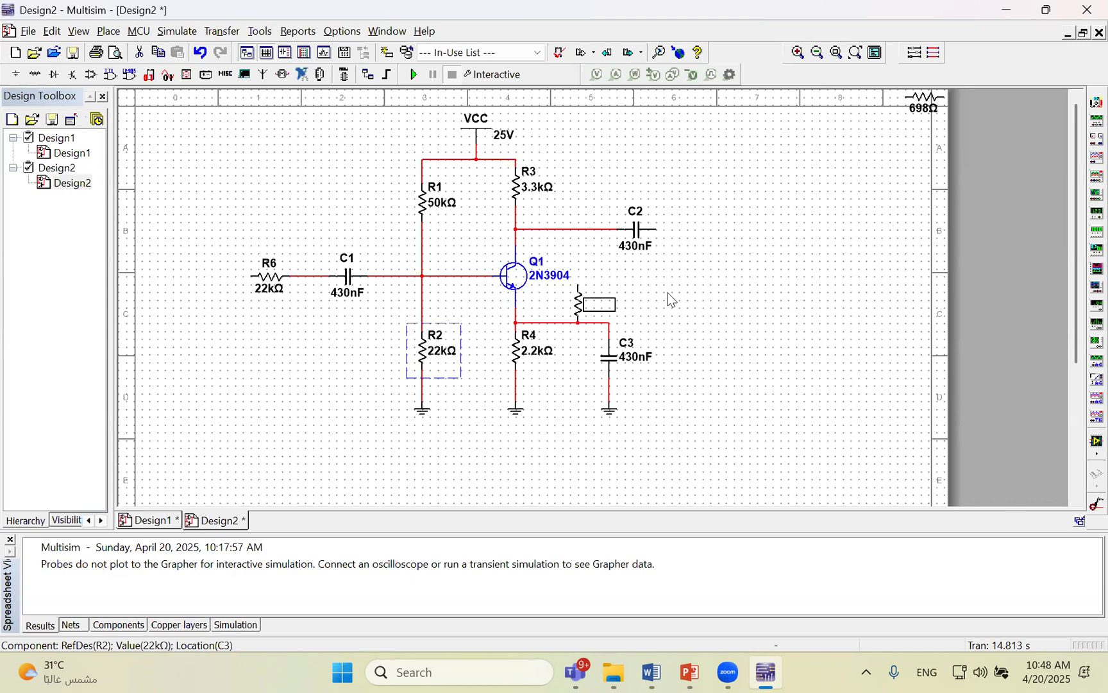
{"action": "left_click", "coordinate": [735, 322]}
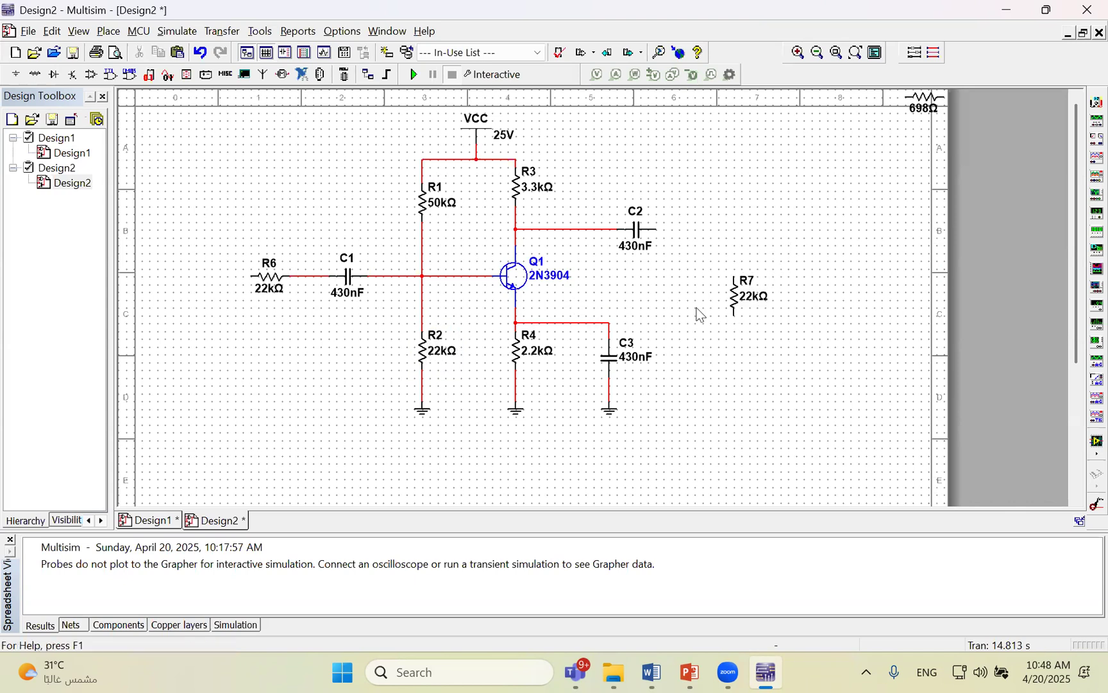
{"action": "left_click", "coordinate": [658, 234]}
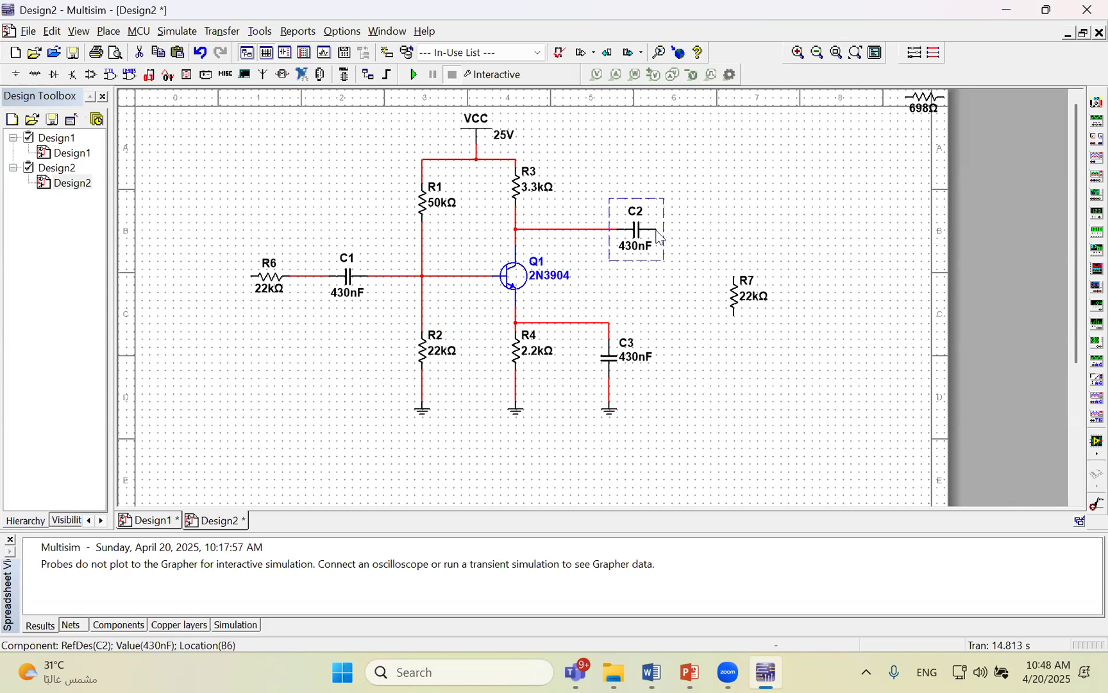
{"action": "left_click", "coordinate": [656, 230]}
{"action": "left_click", "coordinate": [734, 278]}
Step: Place a ground copy below the load resistor R7 and wire the two together
{"action": "left_click", "coordinate": [607, 416]}
{"action": "key", "text": "ctrl+c"}
{"action": "key", "text": "ctrl+v"}
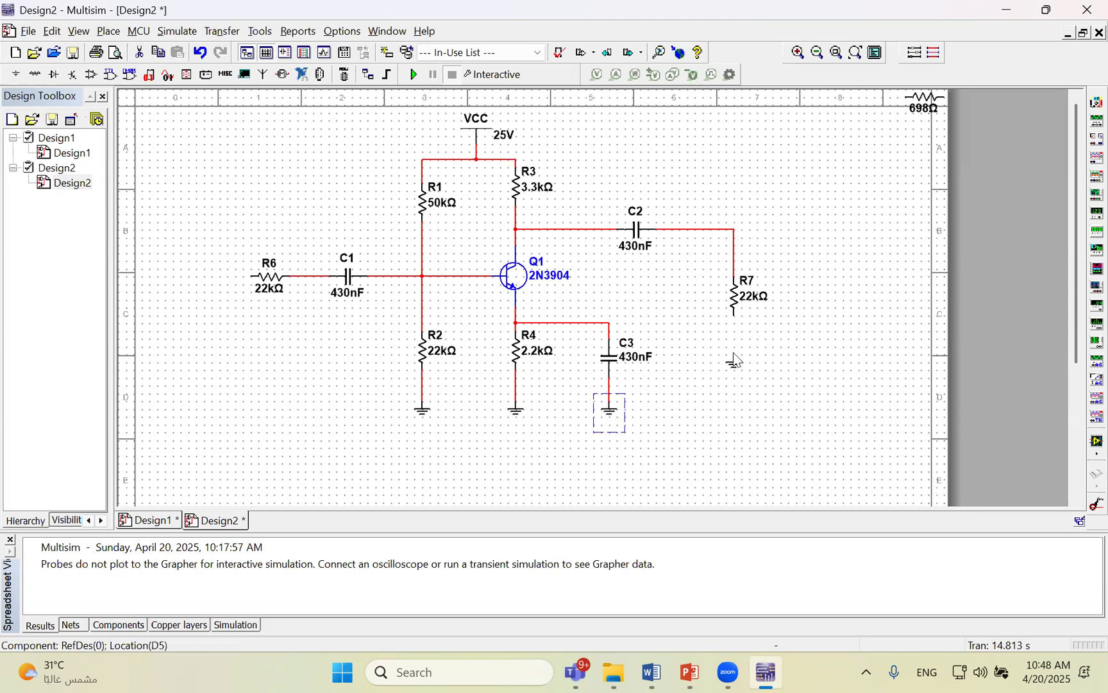
{"action": "left_click", "coordinate": [734, 356]}
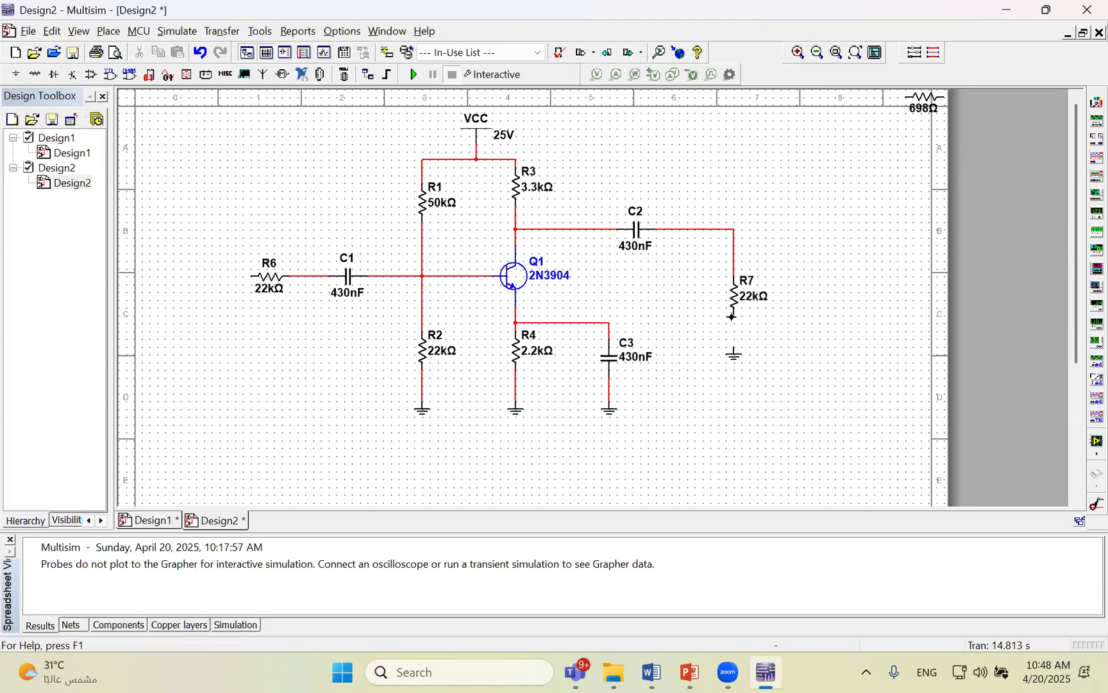
{"action": "left_click", "coordinate": [734, 347]}
Step: Place an AC_VOLTAGE source from SIGNAL_VOLTAGE_SOURCES below and left of R6
{"action": "left_click", "coordinate": [18, 75]}
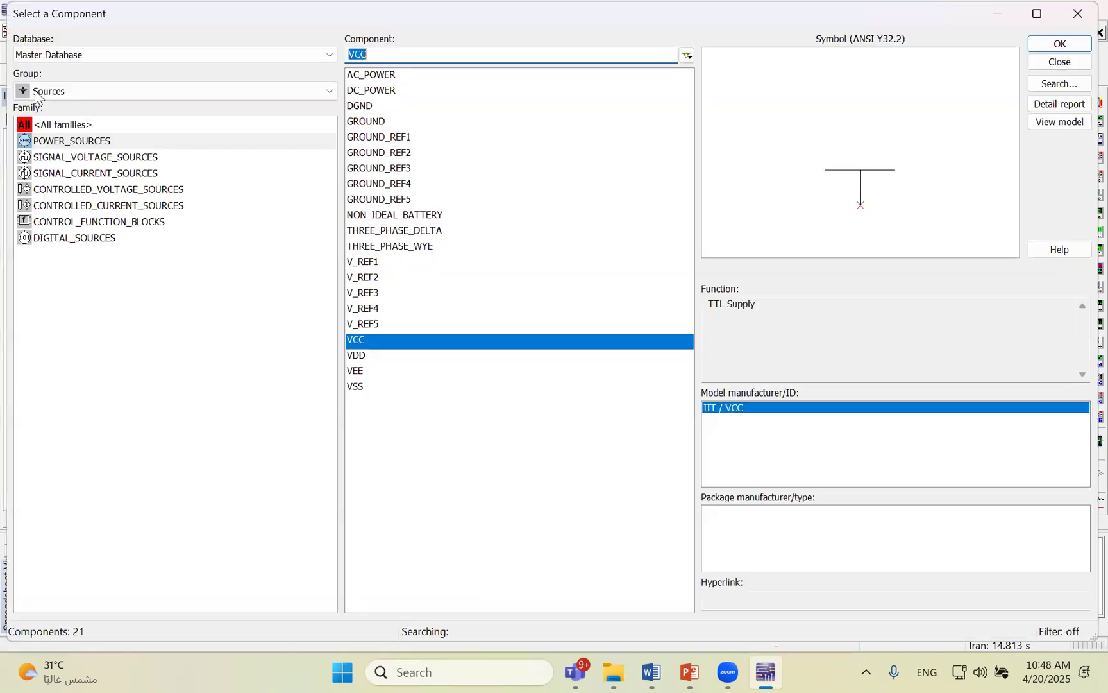
{"action": "left_click", "coordinate": [95, 162]}
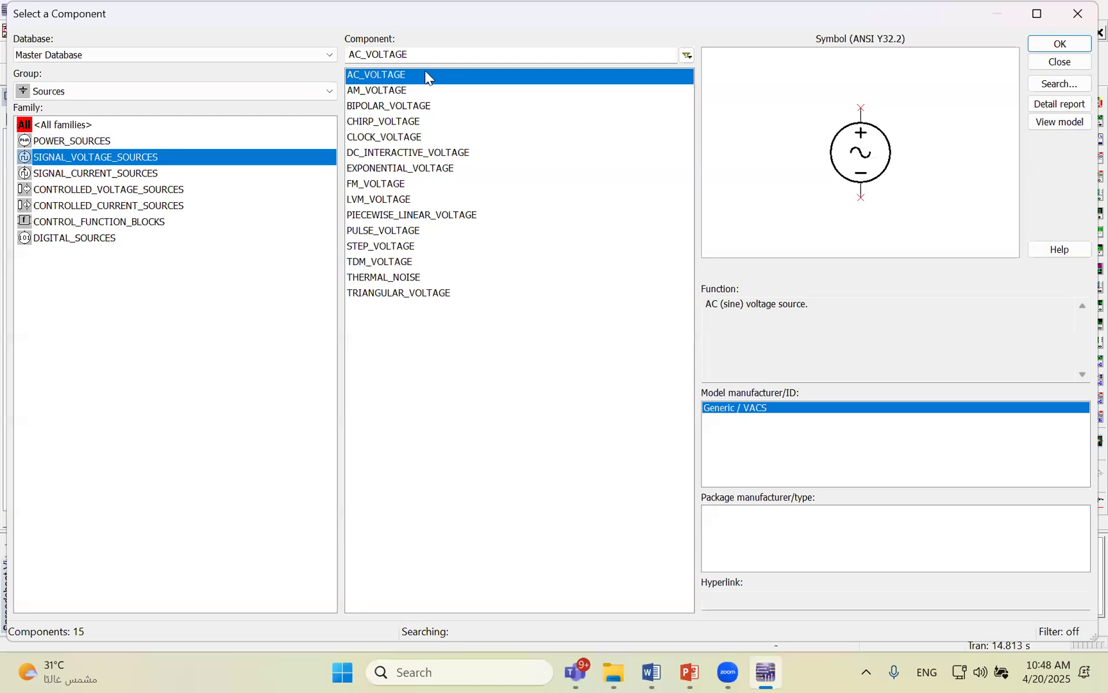
{"action": "double_click", "coordinate": [426, 75]}
{"action": "left_click", "coordinate": [211, 380]}
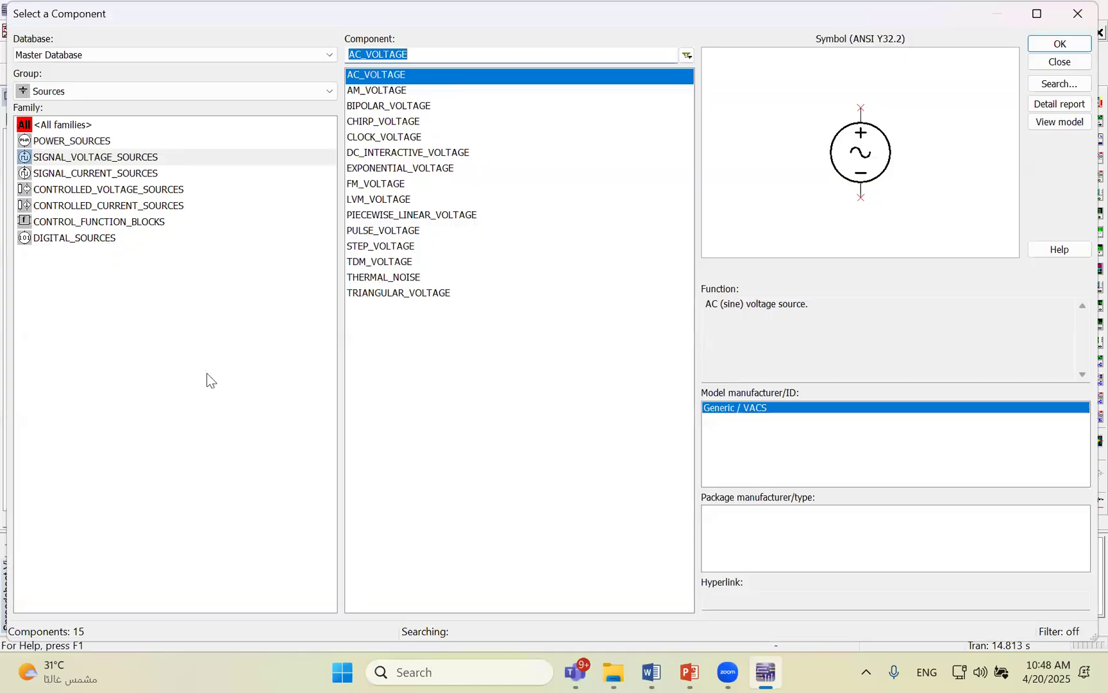
{"action": "left_click", "coordinate": [1078, 13]}
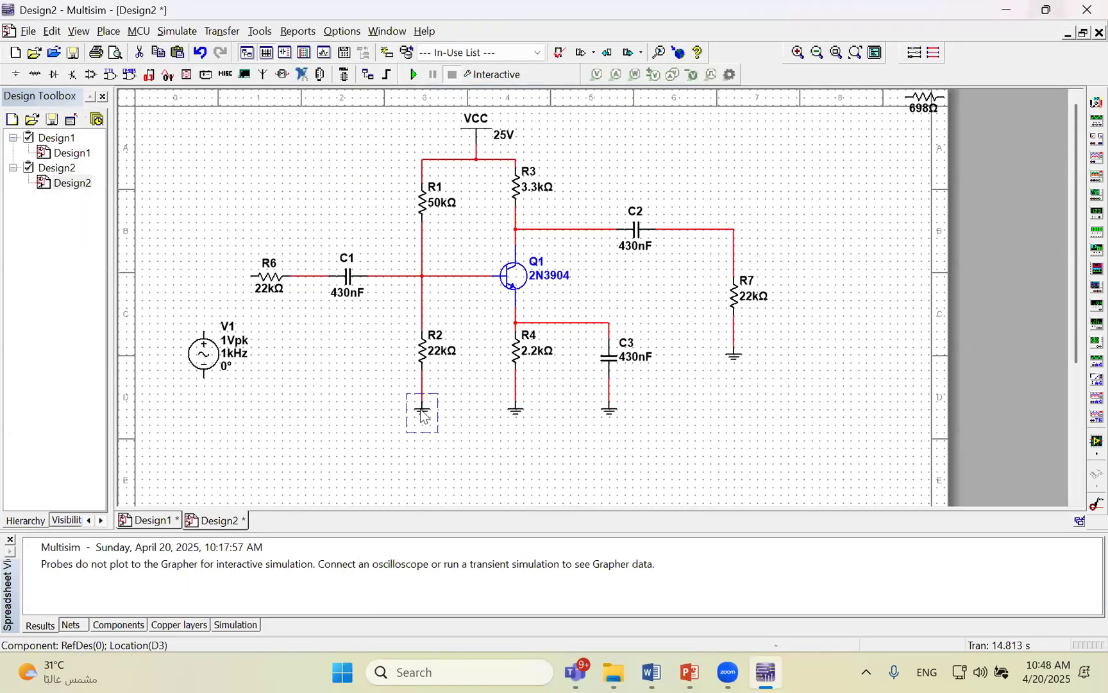
Step: Ground the AC source's negative terminal and wire its positive terminal to R6's free end
{"action": "key", "text": "ctrl+v"}
{"action": "left_click", "coordinate": [204, 401]}
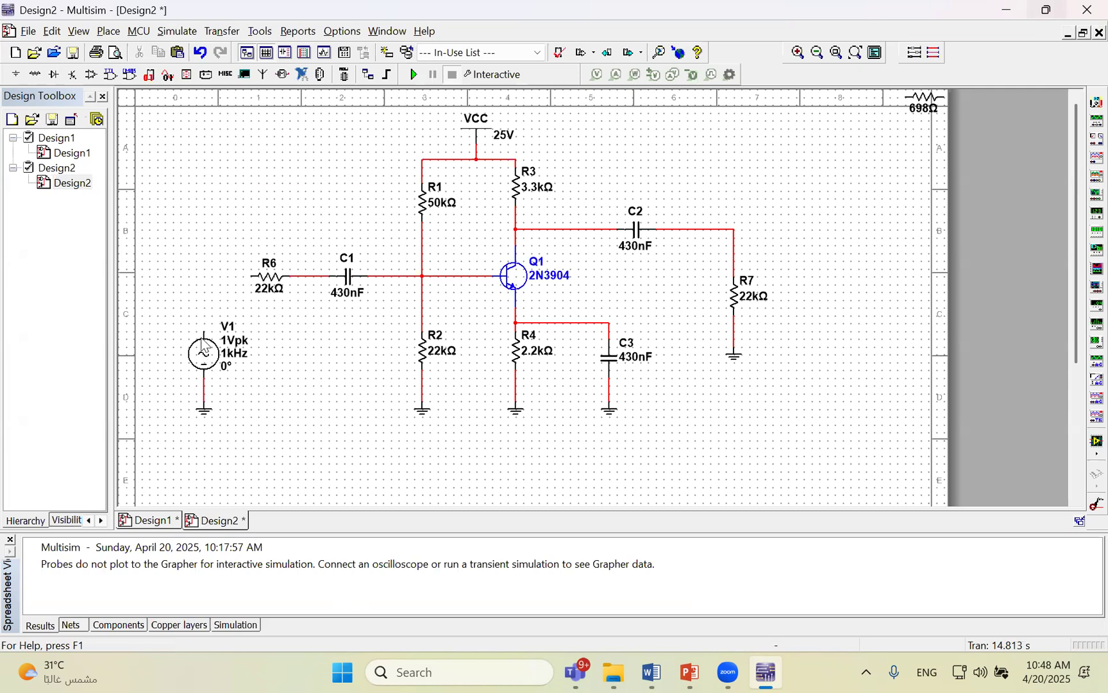
{"action": "left_click", "coordinate": [203, 331]}
{"action": "left_click", "coordinate": [249, 279]}
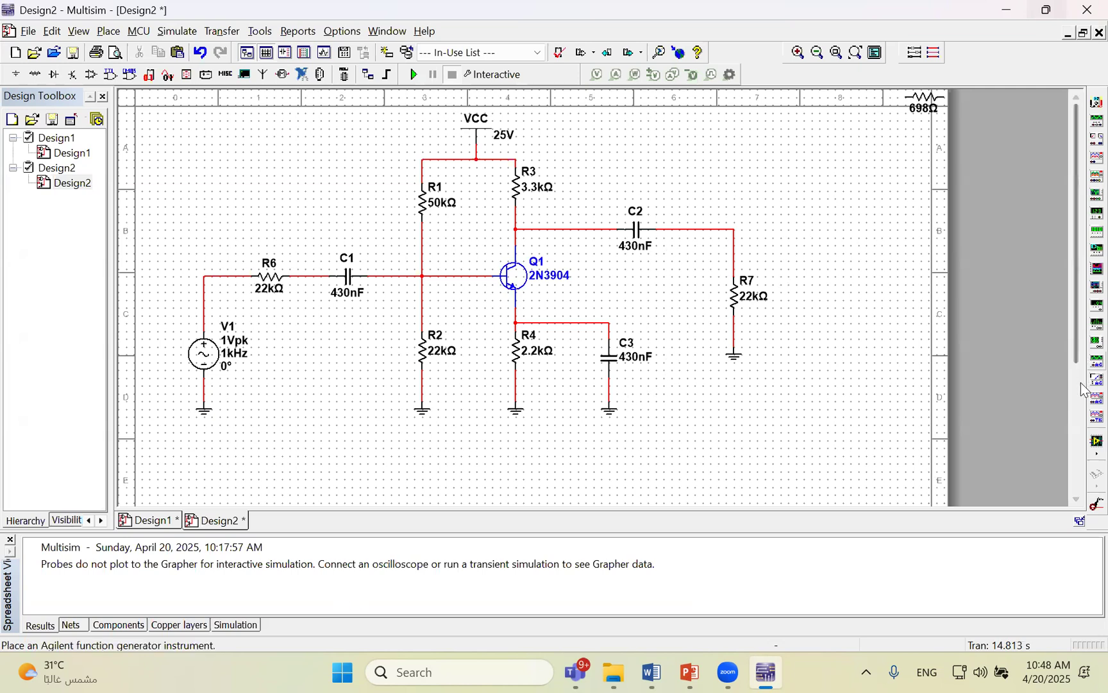
Step: Place a Tektronix oscilloscope above R7 and connect its G terminal to a new ground
{"action": "left_click", "coordinate": [1081, 426]}
{"action": "left_click", "coordinate": [784, 220]}
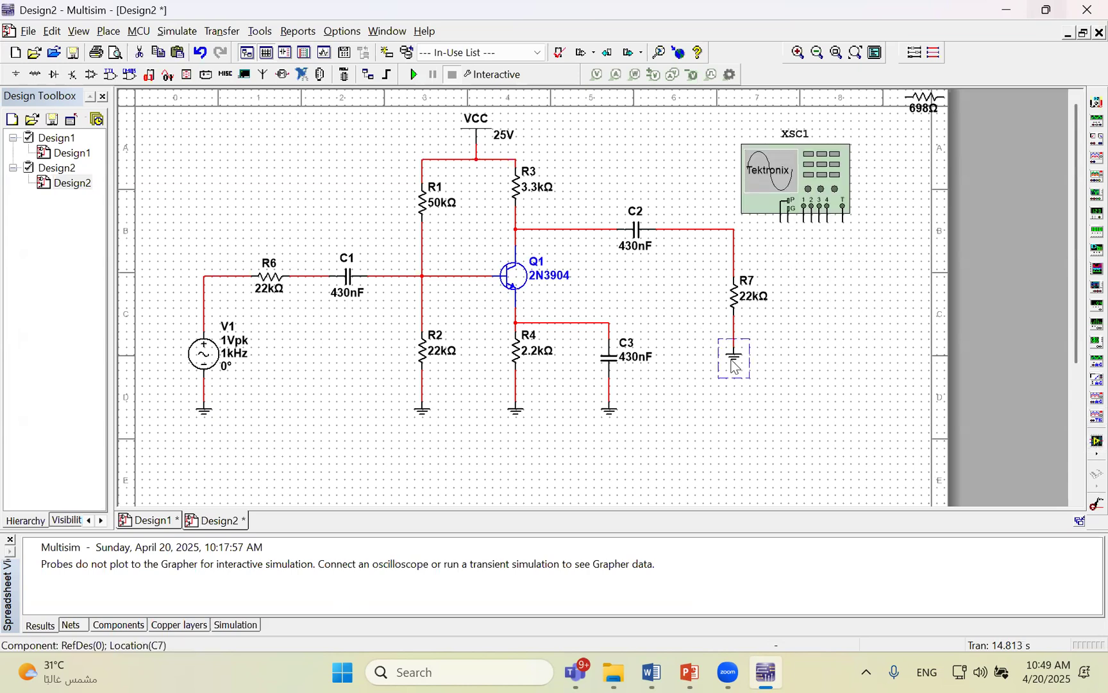
{"action": "left_click", "coordinate": [786, 222]}
{"action": "left_click", "coordinate": [788, 252]}
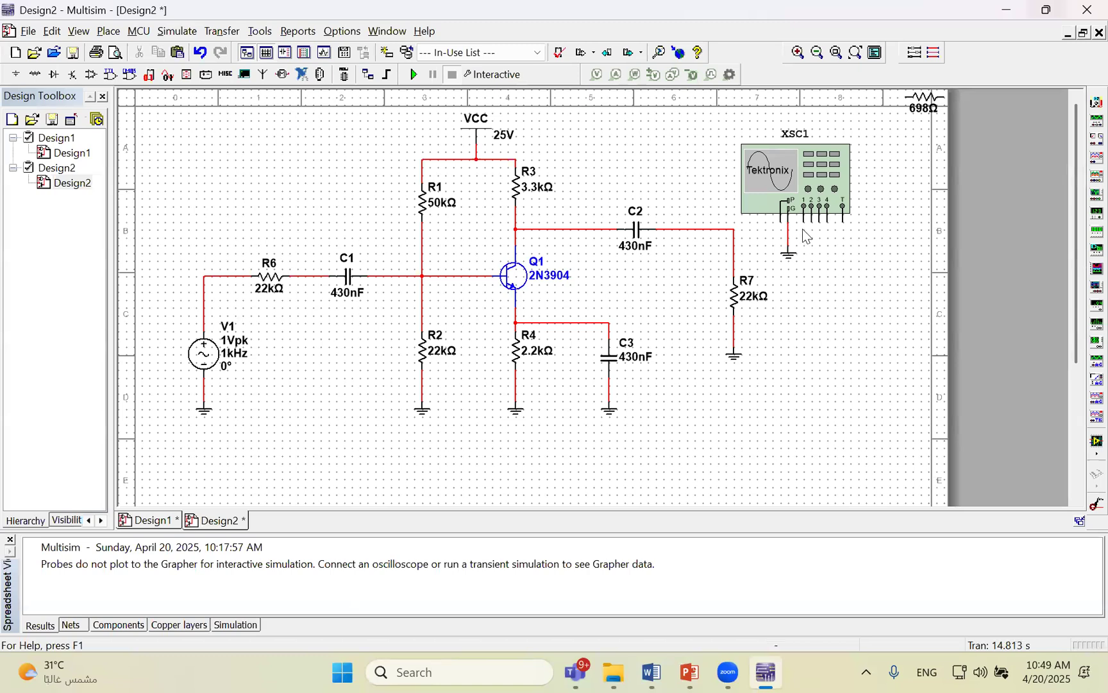
Step: Wire oscilloscope channel 1 to the AC source's output and channel 2 to the wire between R6 and C1
{"action": "left_click", "coordinate": [803, 223]}
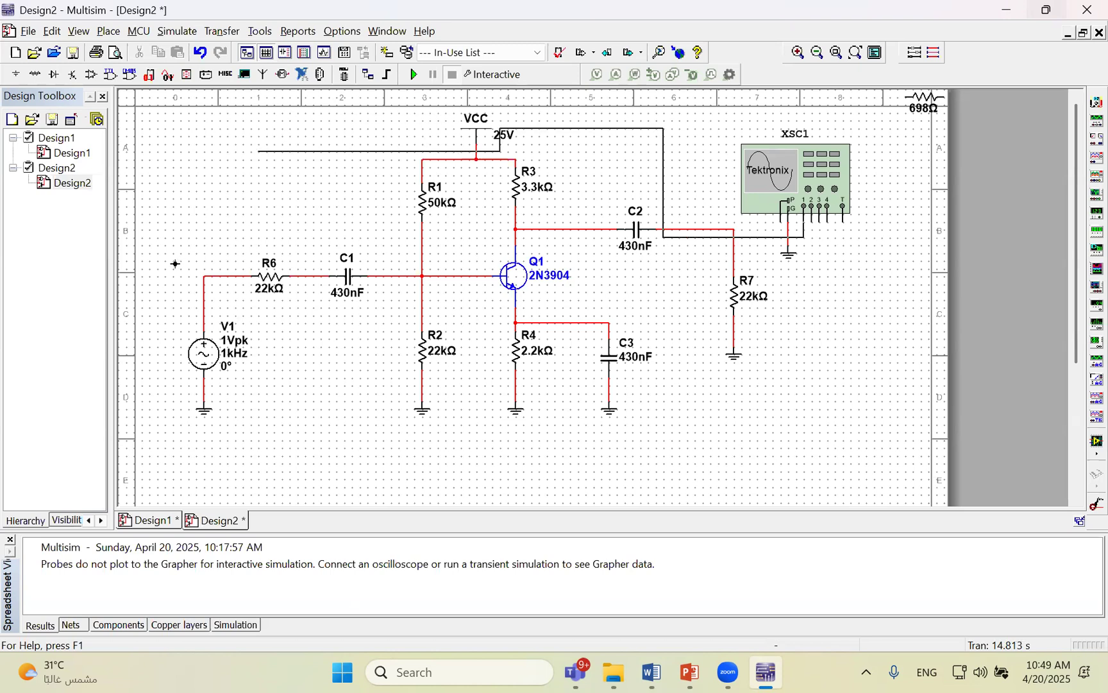
{"action": "left_click", "coordinate": [202, 275]}
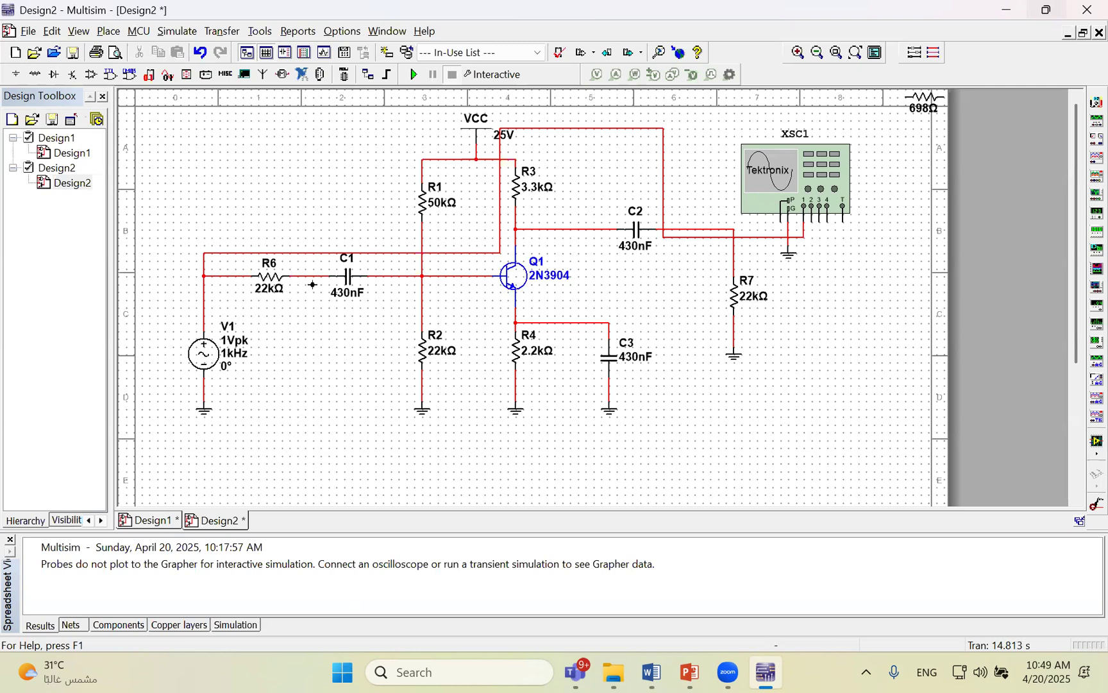
{"action": "left_click", "coordinate": [305, 273]}
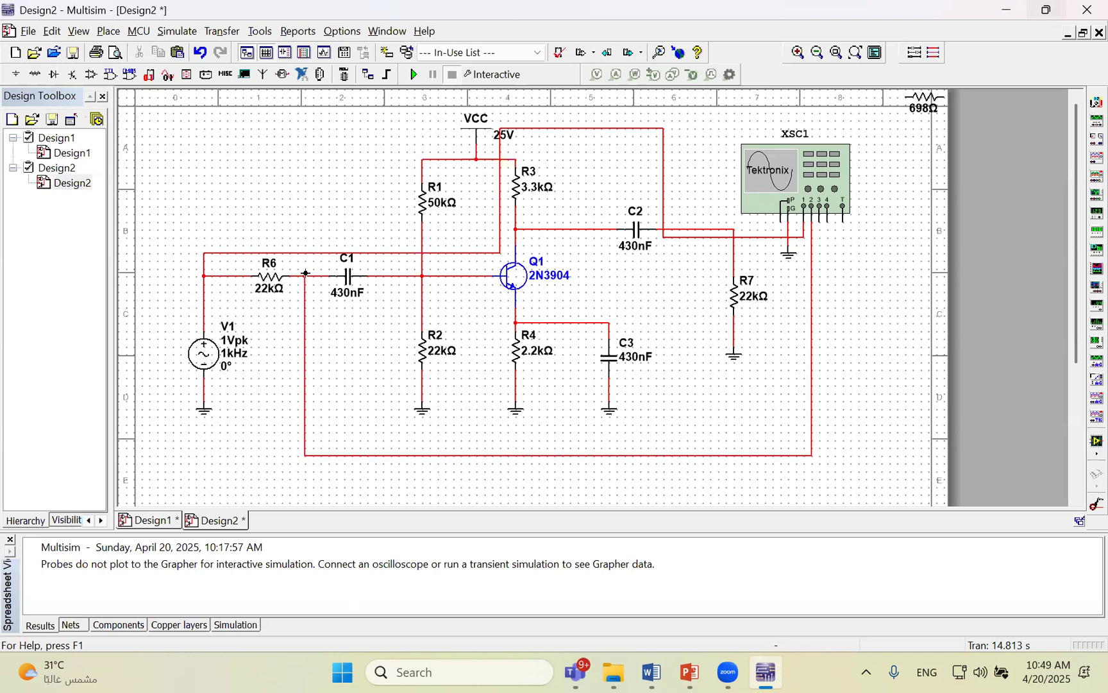
Step: Wire oscilloscope channel 3 to the output node between C2 and R7
{"action": "left_click", "coordinate": [819, 219]}
{"action": "left_click", "coordinate": [734, 250]}
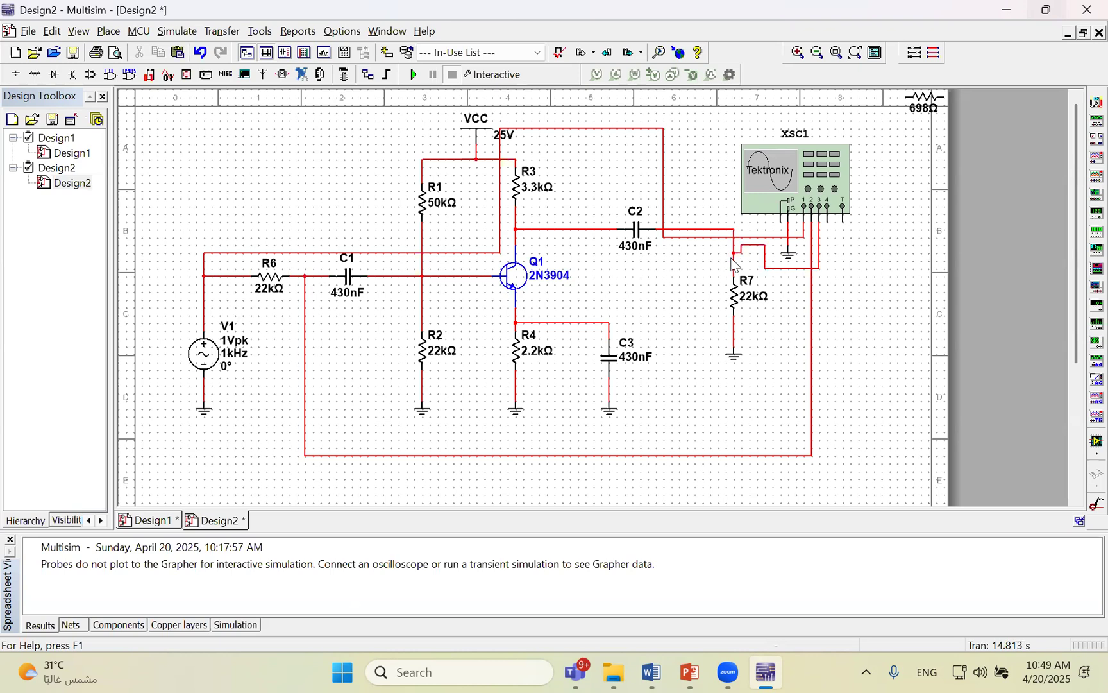
Step: Run the simulation and power on the Tektronix oscilloscope with channels 2 and 3 displayed alongside channel 1
{"action": "left_click", "coordinate": [414, 75]}
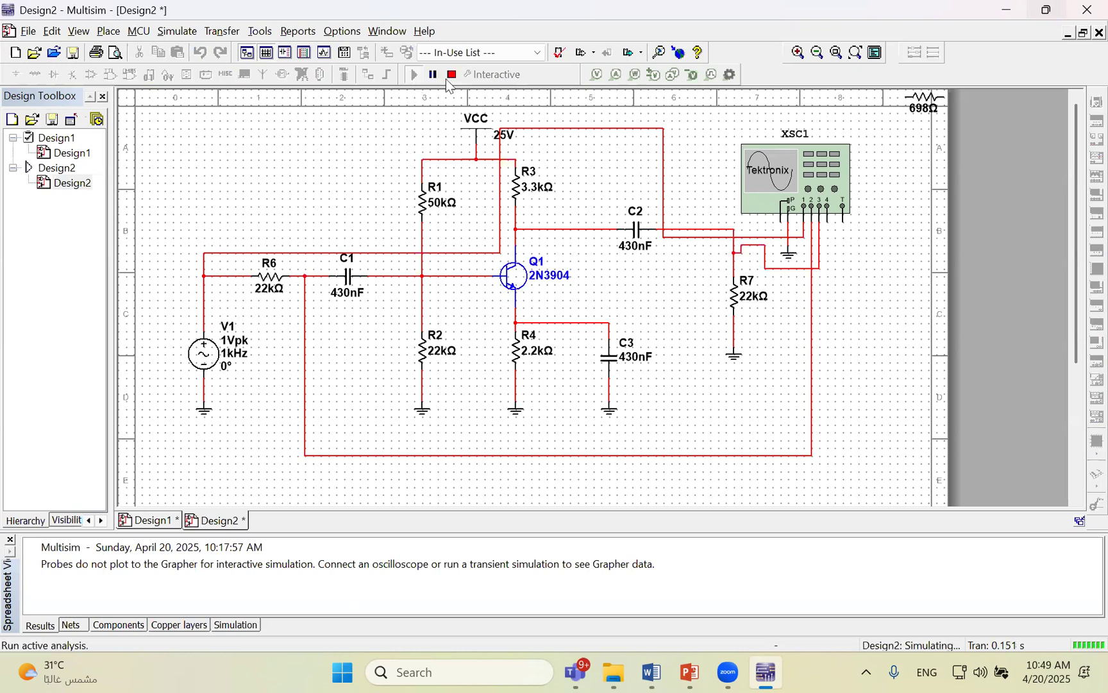
{"action": "double_click", "coordinate": [779, 164]}
{"action": "left_click", "coordinate": [255, 463]}
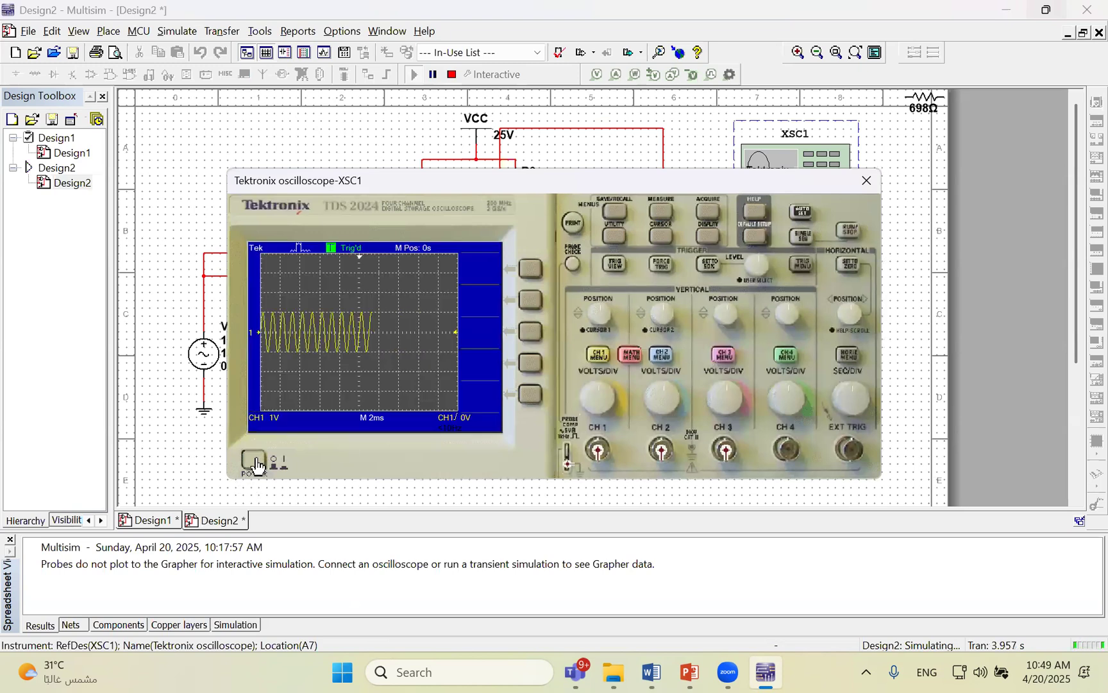
{"action": "left_click", "coordinate": [663, 356]}
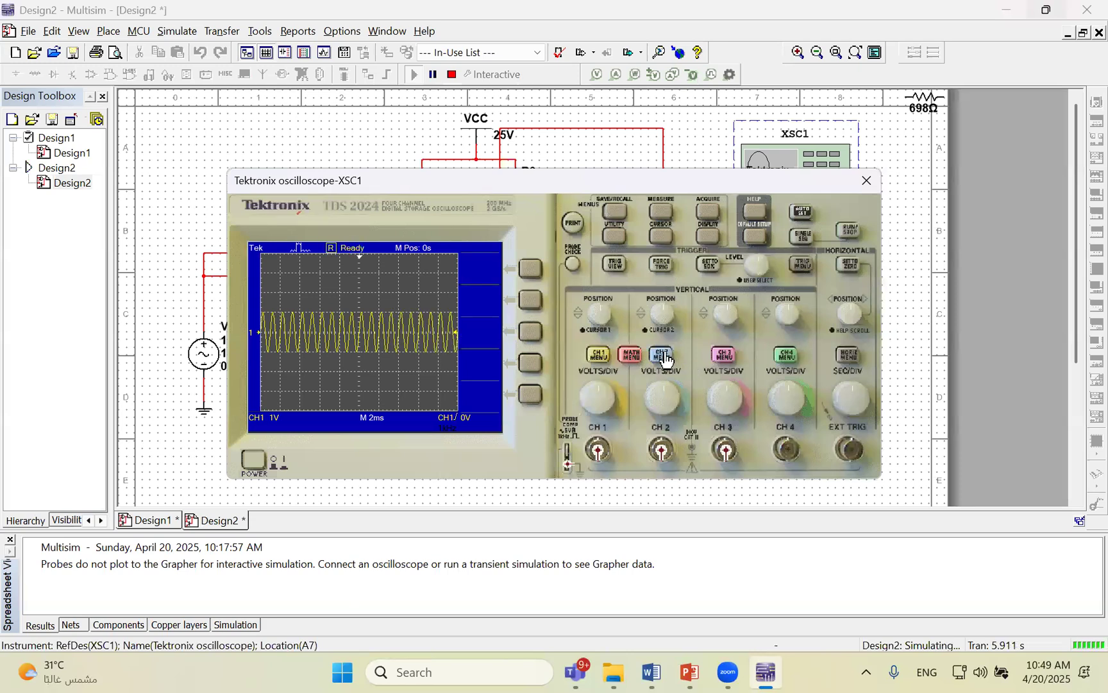
{"action": "left_click", "coordinate": [664, 355]}
{"action": "left_click", "coordinate": [722, 356]}
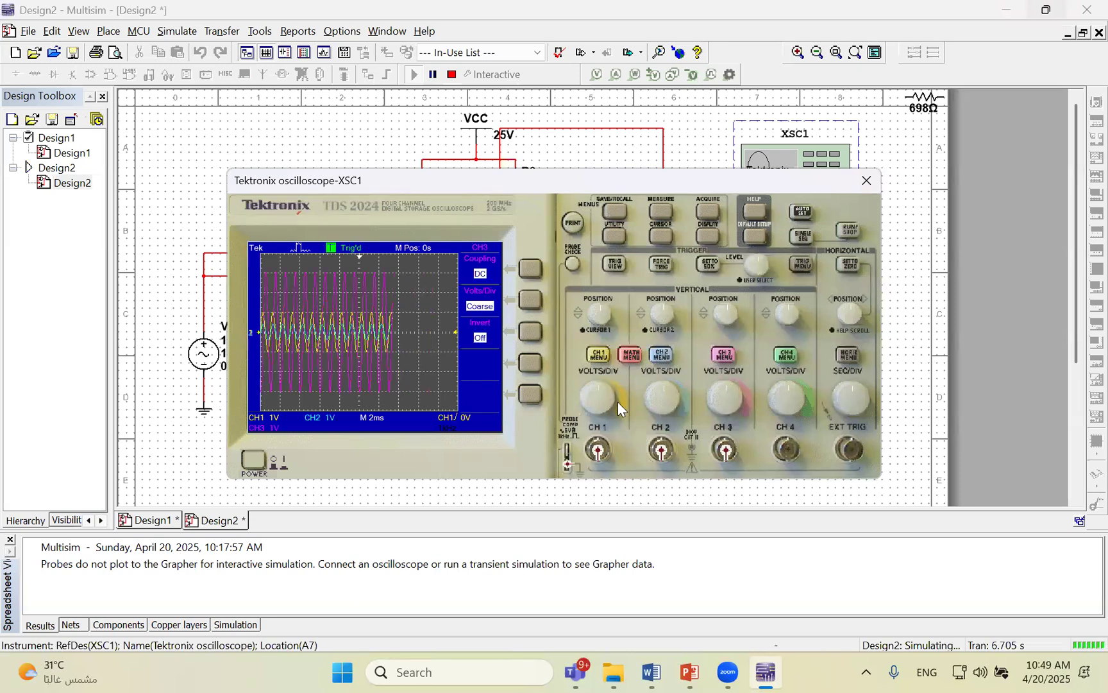
Step: Set the oscilloscope time base to 500 us per division and bring up its measurement options before closing the instrument
{"action": "scroll", "coordinate": [856, 394], "scroll_direction": "down", "scroll_amount": 3}
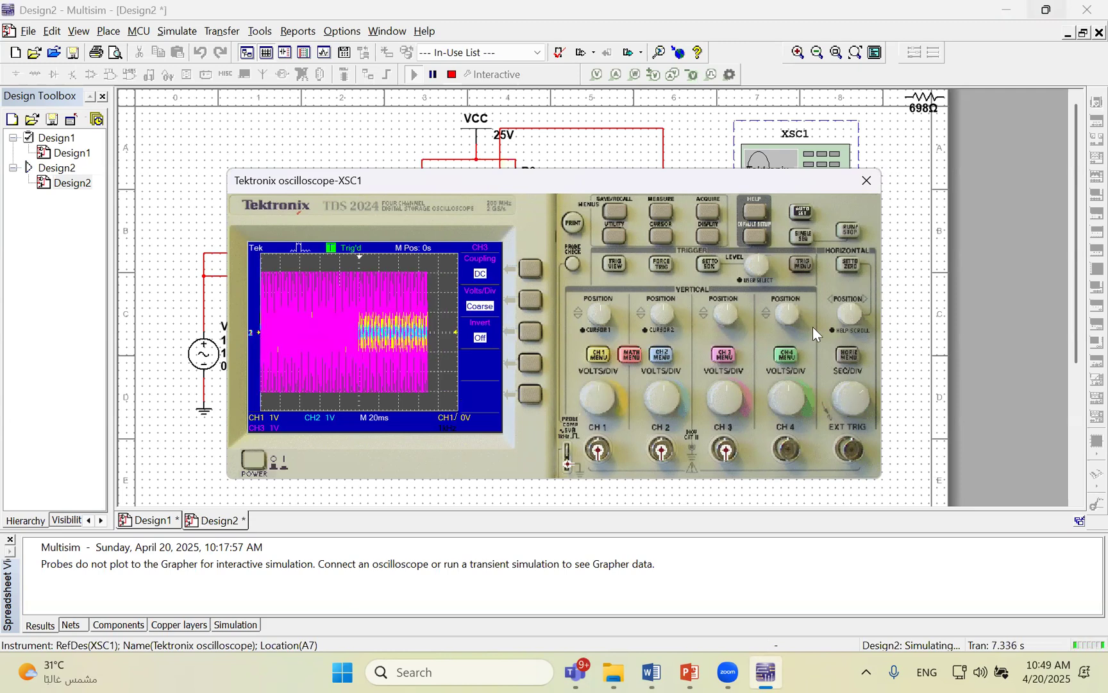
{"action": "scroll", "coordinate": [845, 401], "scroll_direction": "up", "scroll_amount": 7}
{"action": "scroll", "coordinate": [837, 398], "scroll_direction": "down", "scroll_amount": 2}
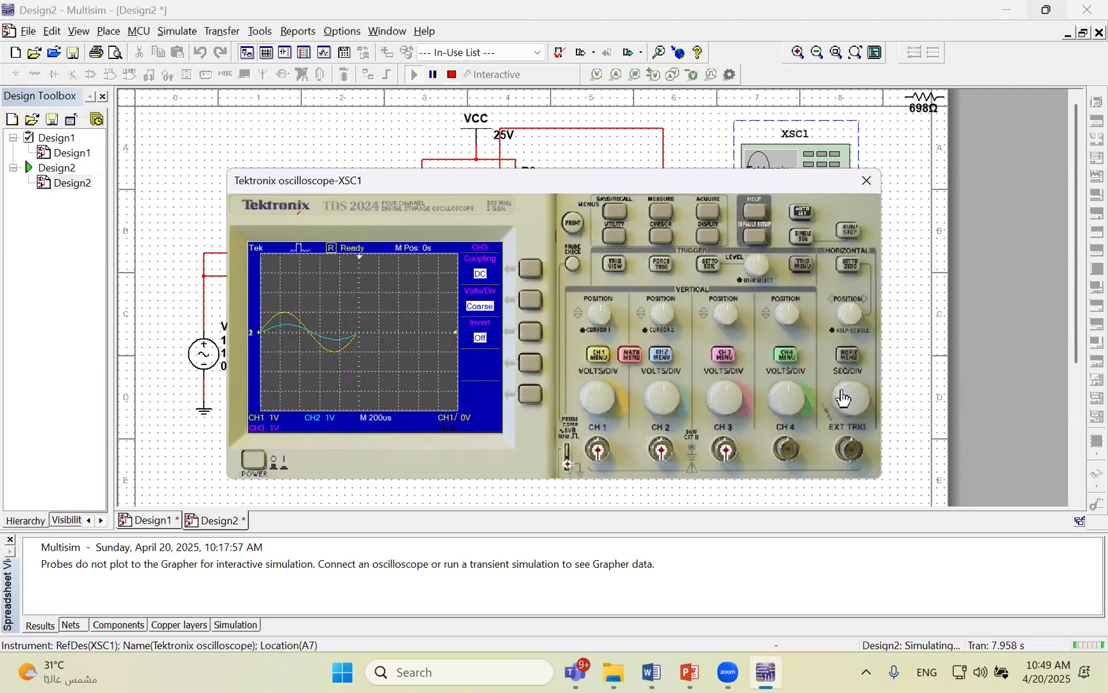
{"action": "left_click", "coordinate": [660, 211]}
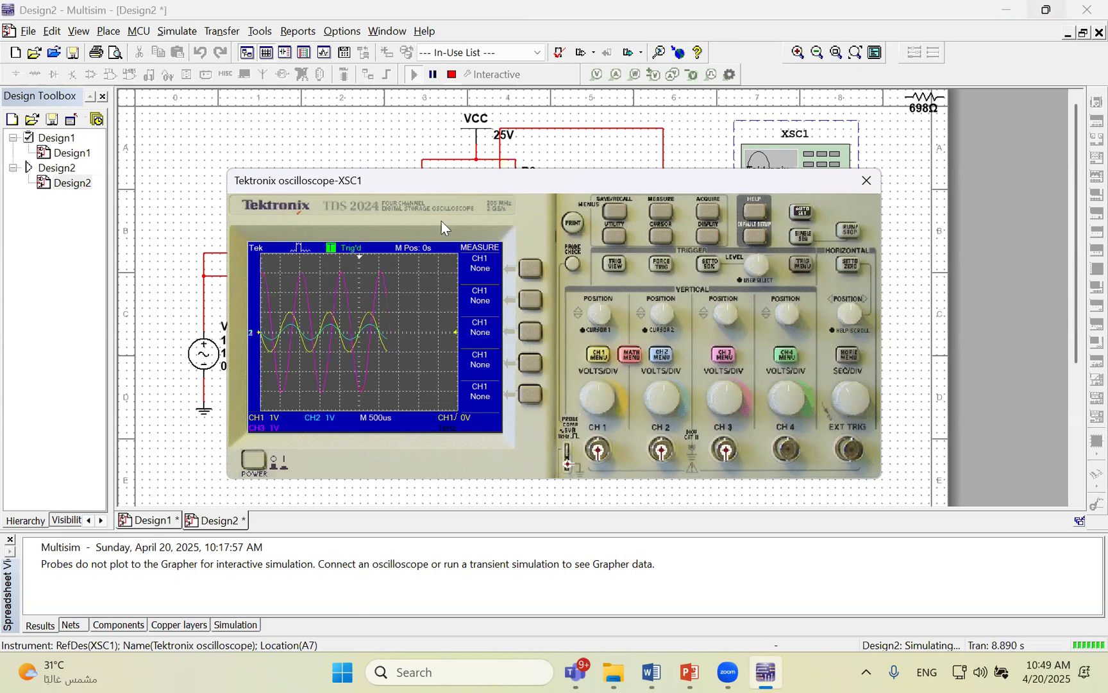
{"action": "left_click", "coordinate": [865, 181]}
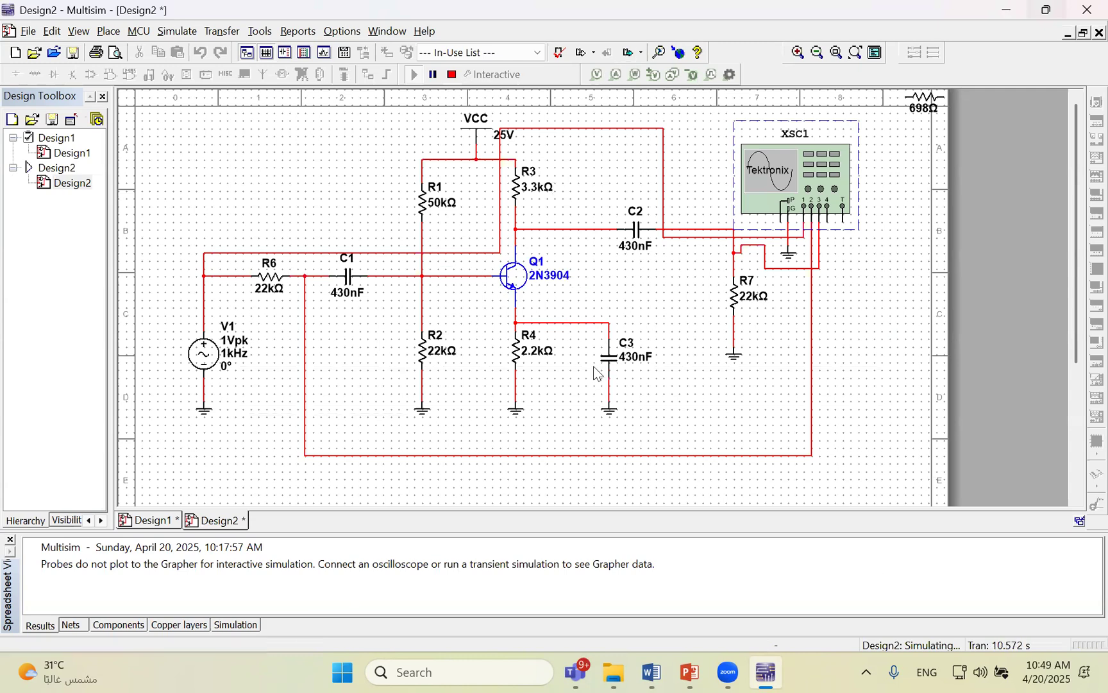
Step: Stop the simulation and delete load resistor R7 to leave the amplifier output open-circuited
{"action": "left_click", "coordinate": [731, 291]}
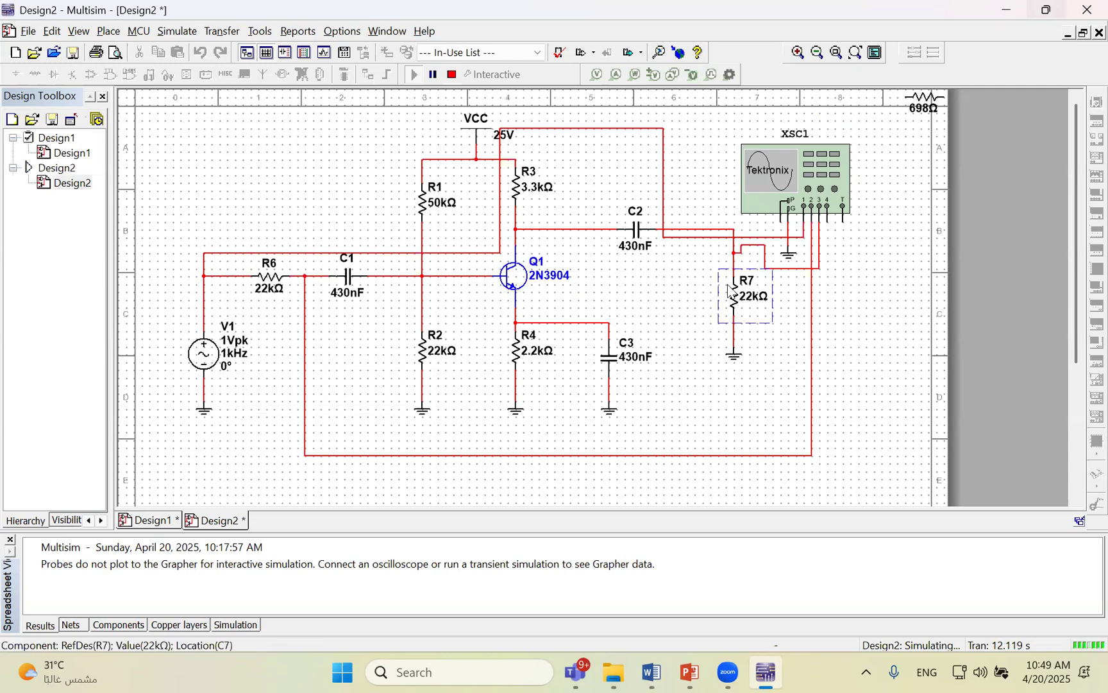
{"action": "left_click", "coordinate": [451, 75]}
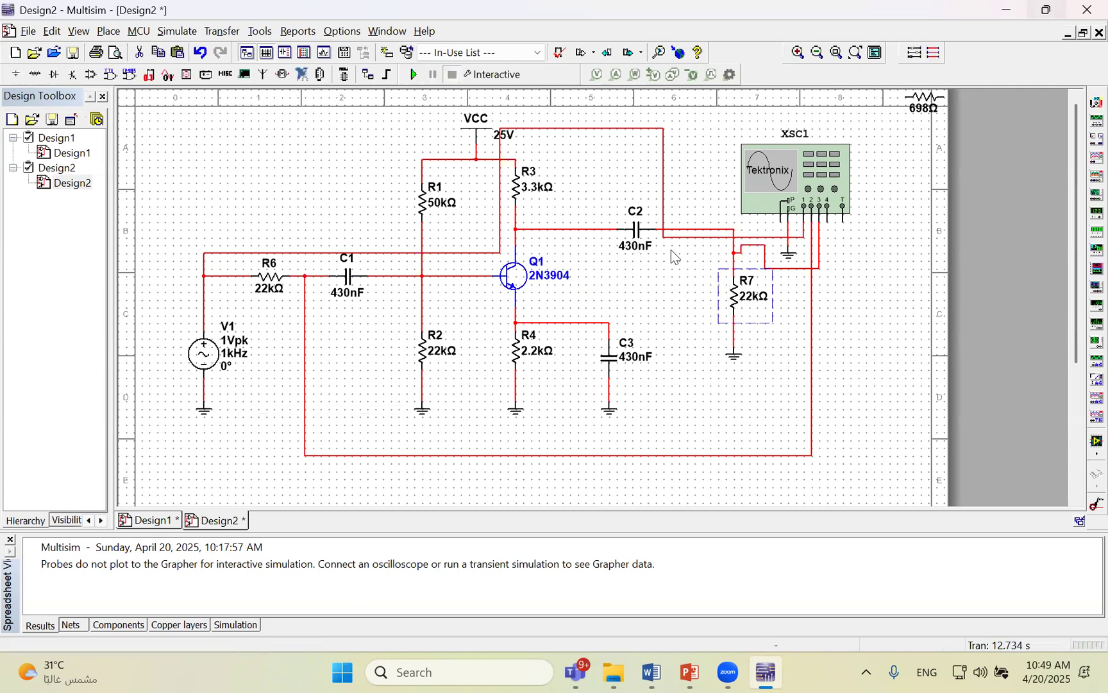
{"action": "key", "text": "Delete"}
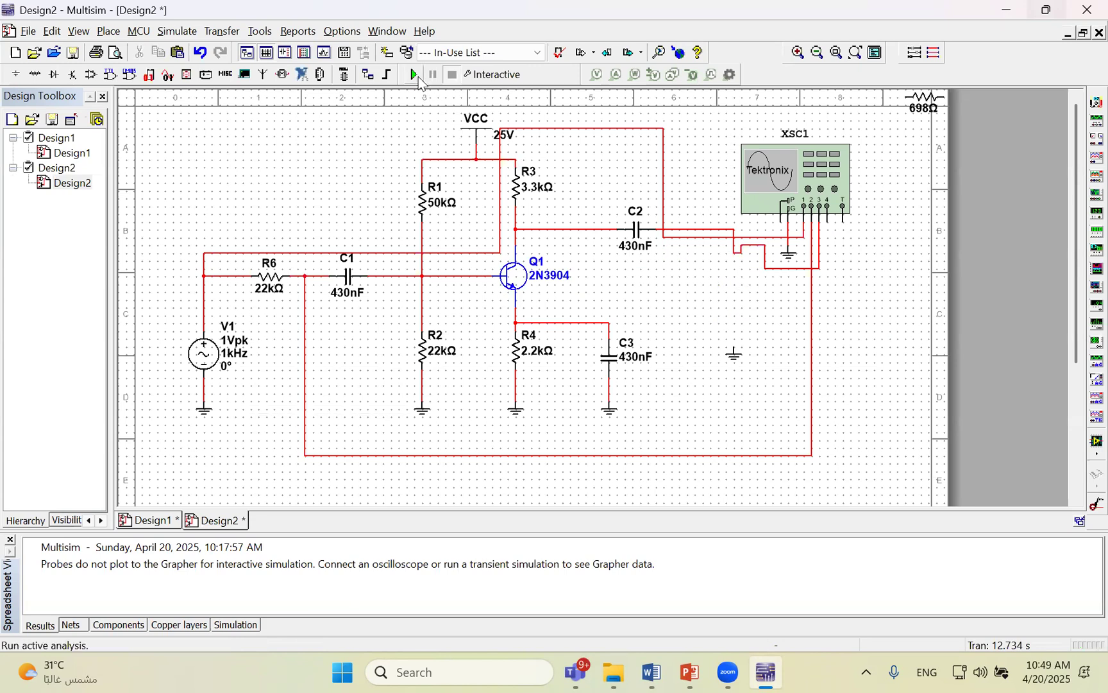
Step: Rerun the simulation without the load and examine the waveforms on the Tektronix oscilloscope
{"action": "left_click", "coordinate": [418, 77]}
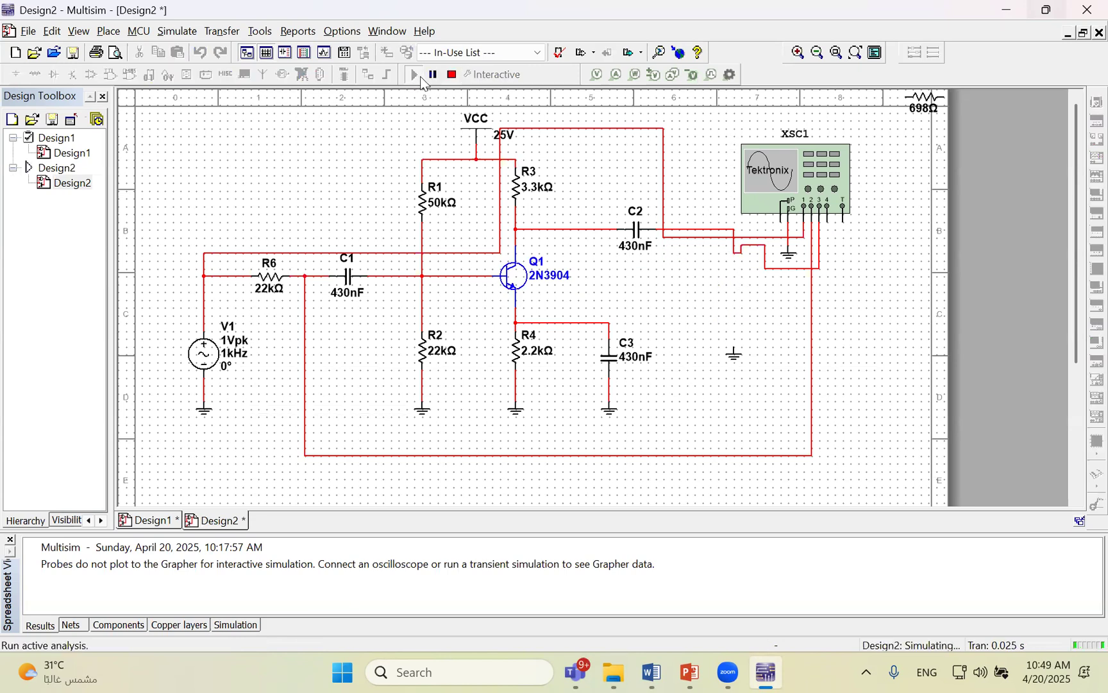
{"action": "double_click", "coordinate": [792, 183]}
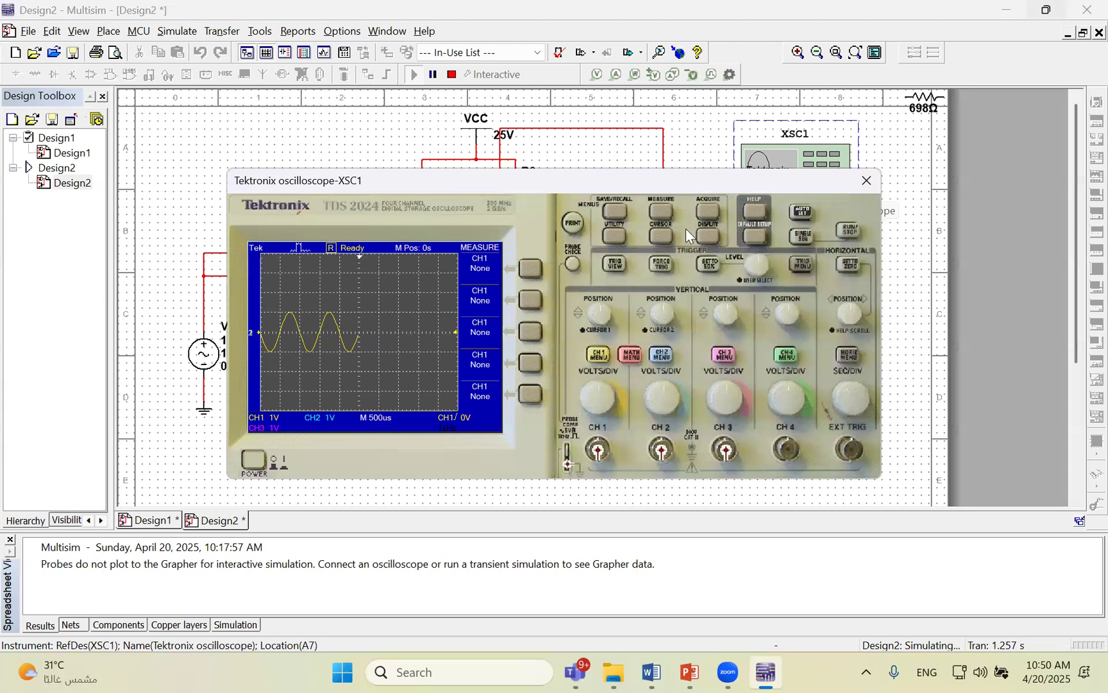
{"action": "left_click", "coordinate": [865, 181]}
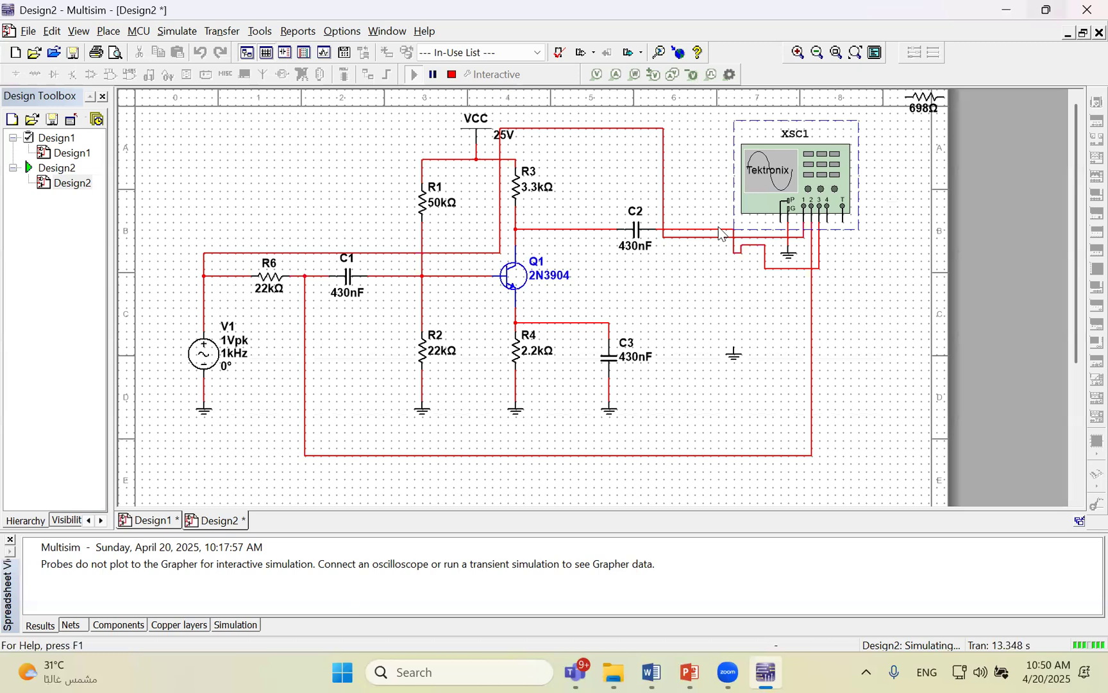
Step: Switch to the Exp8_232 document in Word and review the table of load and CE configurations
{"action": "left_click", "coordinate": [651, 672]}
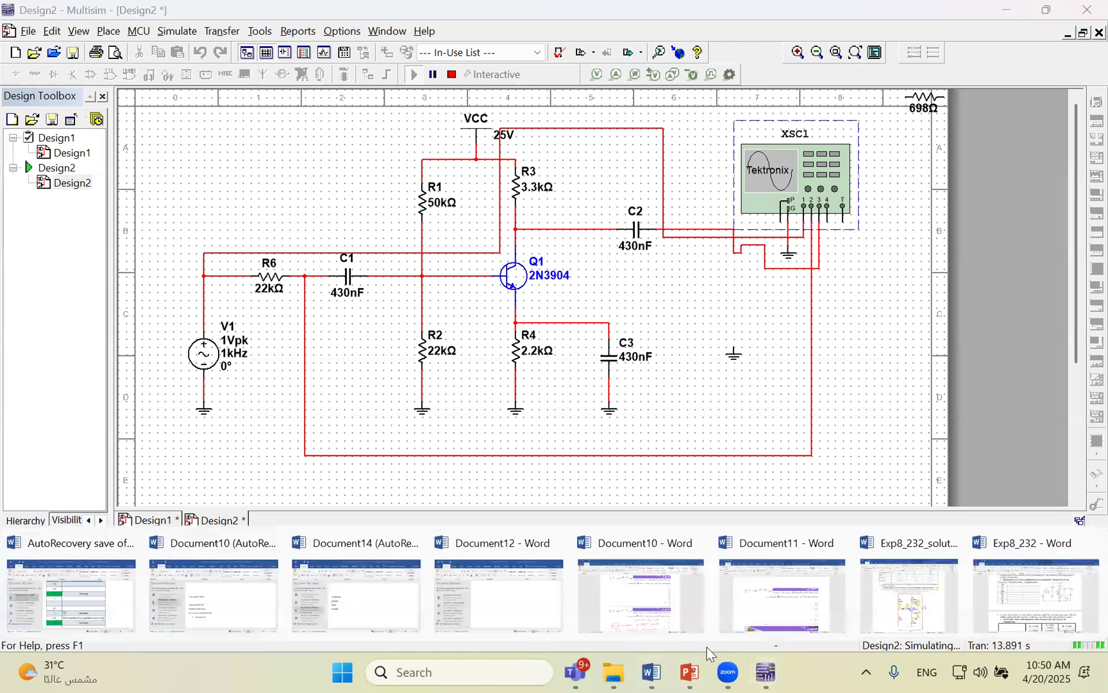
{"action": "left_click", "coordinate": [1013, 591]}
{"action": "scroll", "coordinate": [936, 535], "scroll_direction": "down", "scroll_amount": 6}
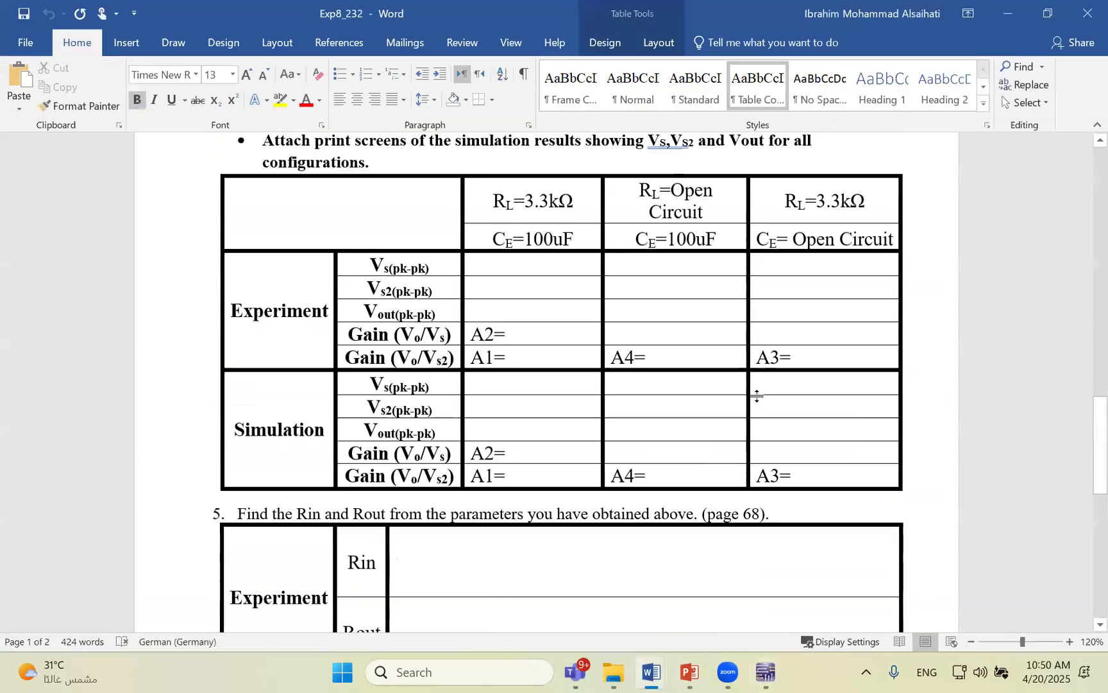